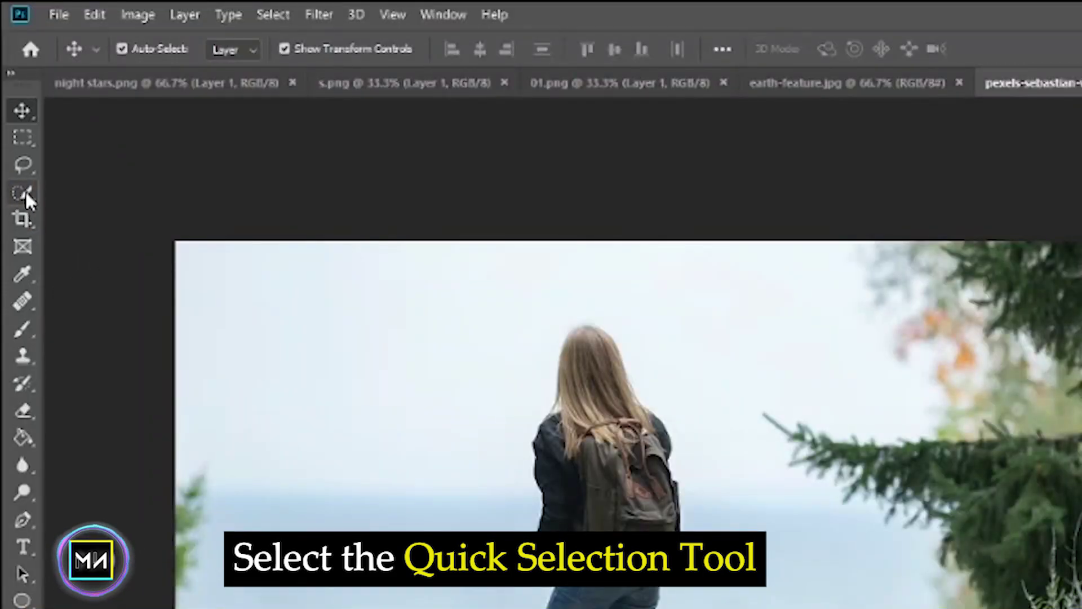
Auto-select the girl with Select Subject and zoom in on her feet.
click(24, 192)
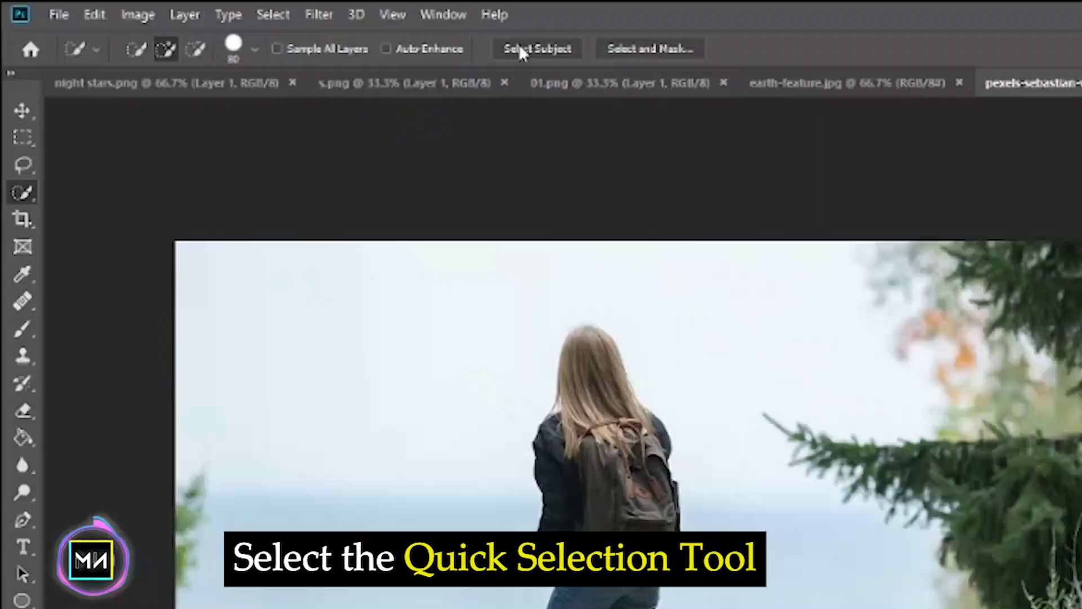
click(520, 47)
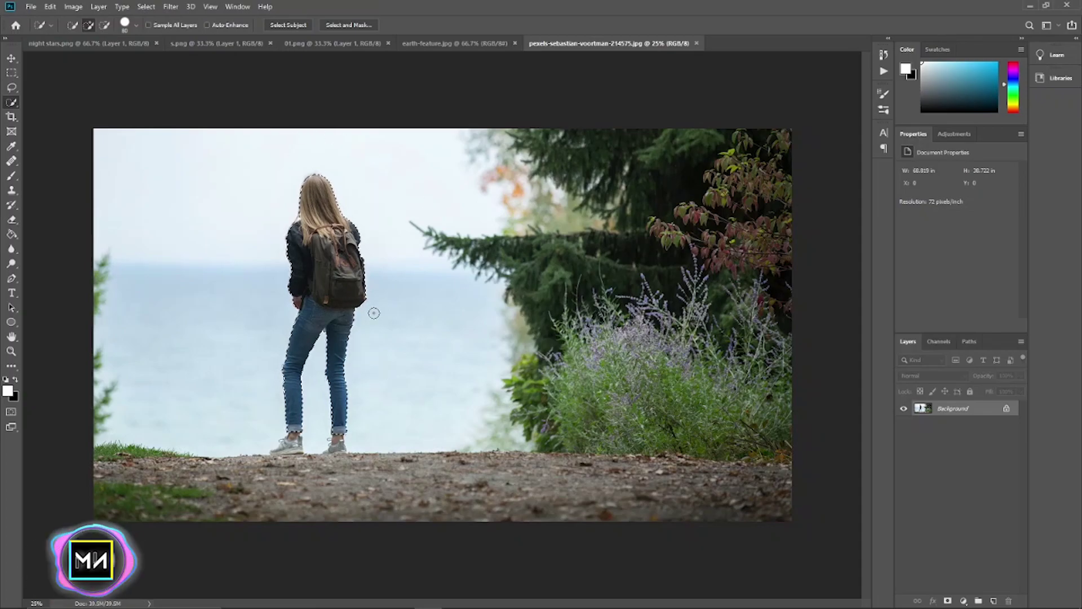
scroll(374, 313, up, 2)
drag(297, 362, 785, 369)
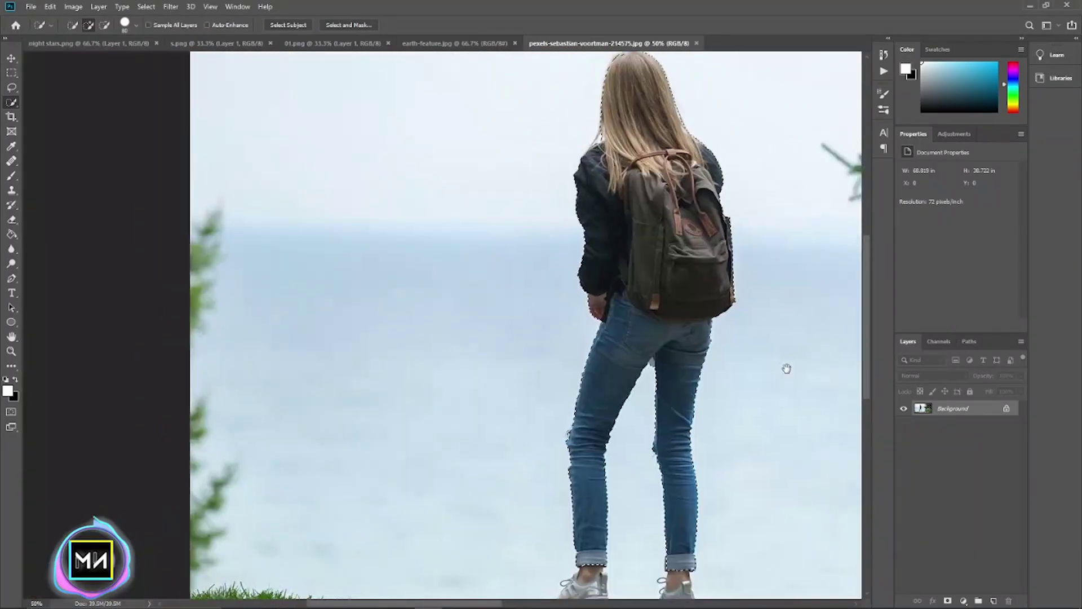
scroll(672, 258, up, 1)
drag(672, 258, 569, 150)
scroll(563, 225, up, 1)
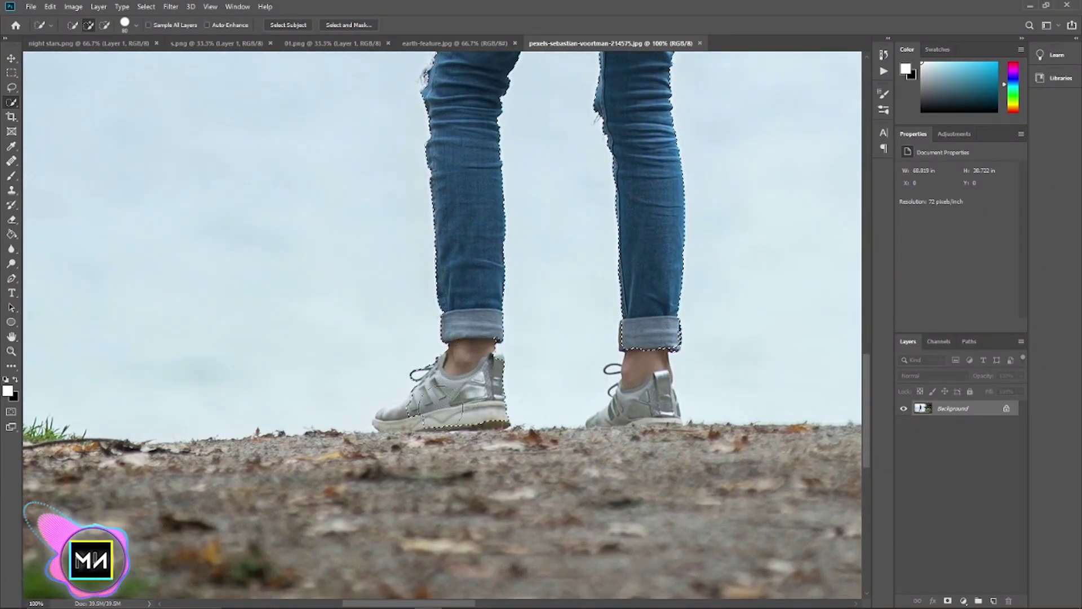
Brush the left and right shoes into the selection with Quick Selection.
drag(460, 392, 395, 445)
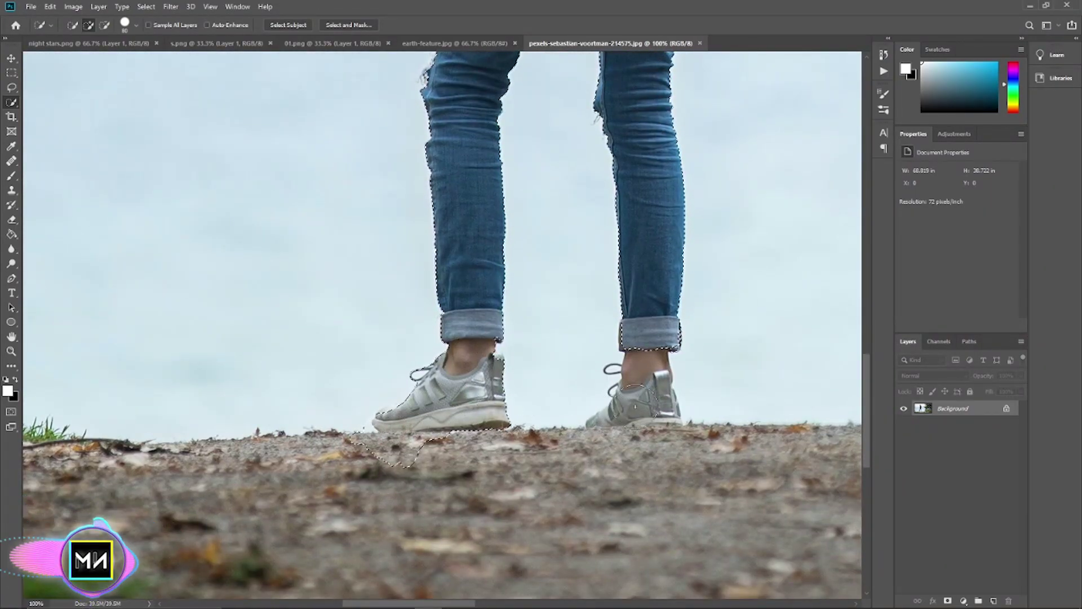
mouse_move(617, 403)
mouse_down()
mouse_move(631, 442)
mouse_move(674, 439)
mouse_up()
click(592, 428)
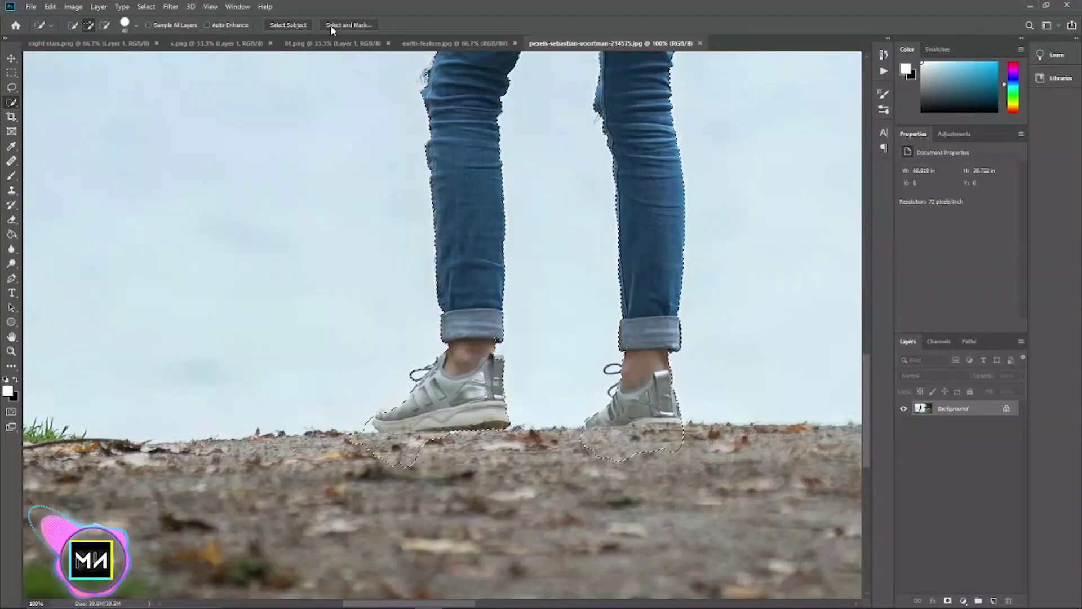
In Select and Mask, refine the leg and hair edges with a smaller Refine Edge Brush.
click(347, 25)
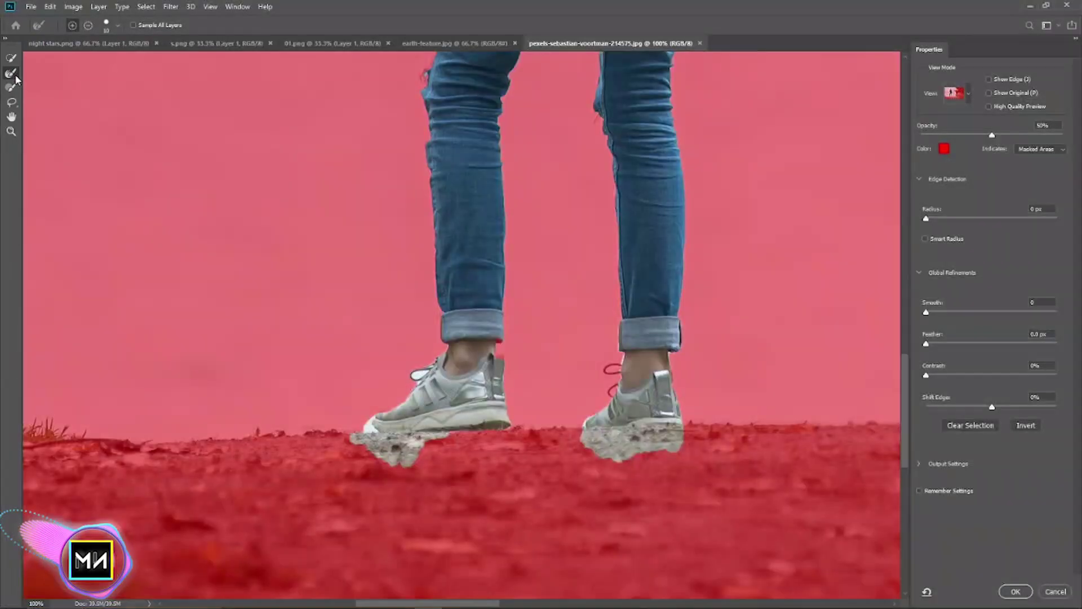
drag(364, 217, 326, 357)
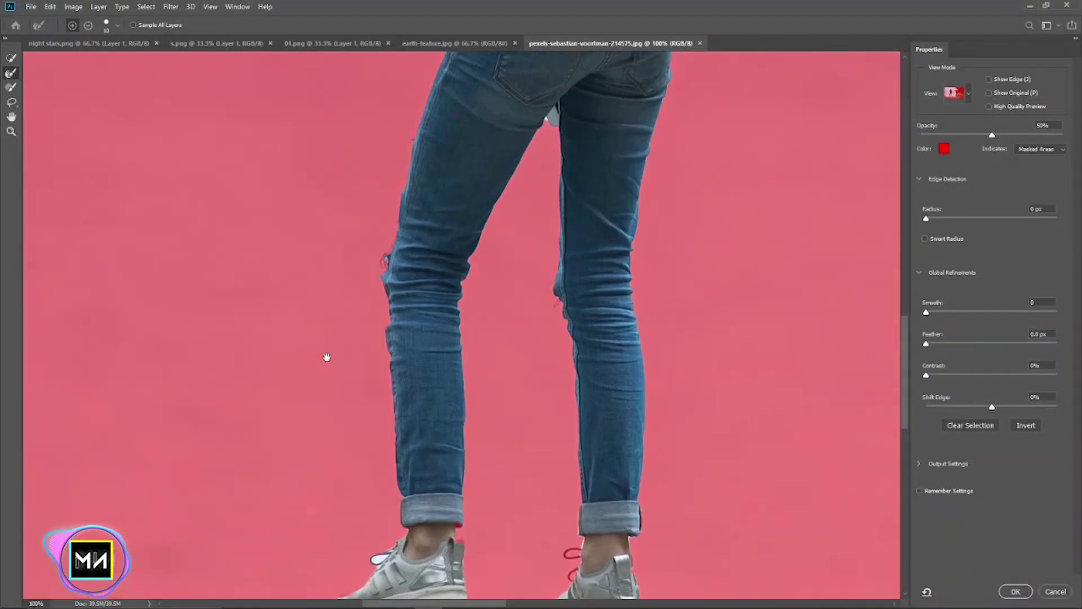
scroll(327, 357, up, 5)
scroll(283, 162, up, 7)
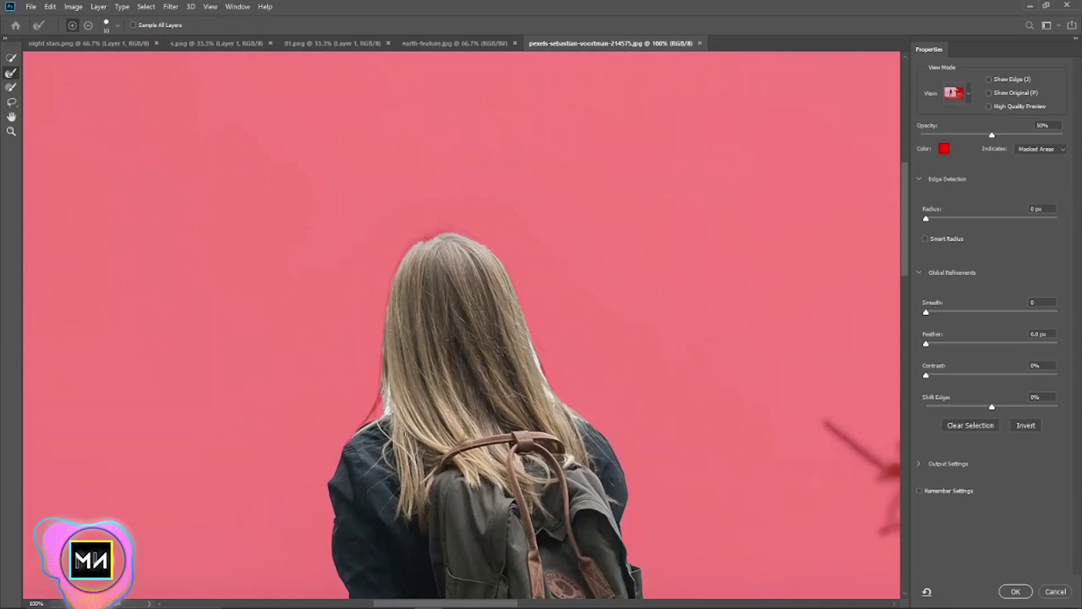
key(bracketleft)
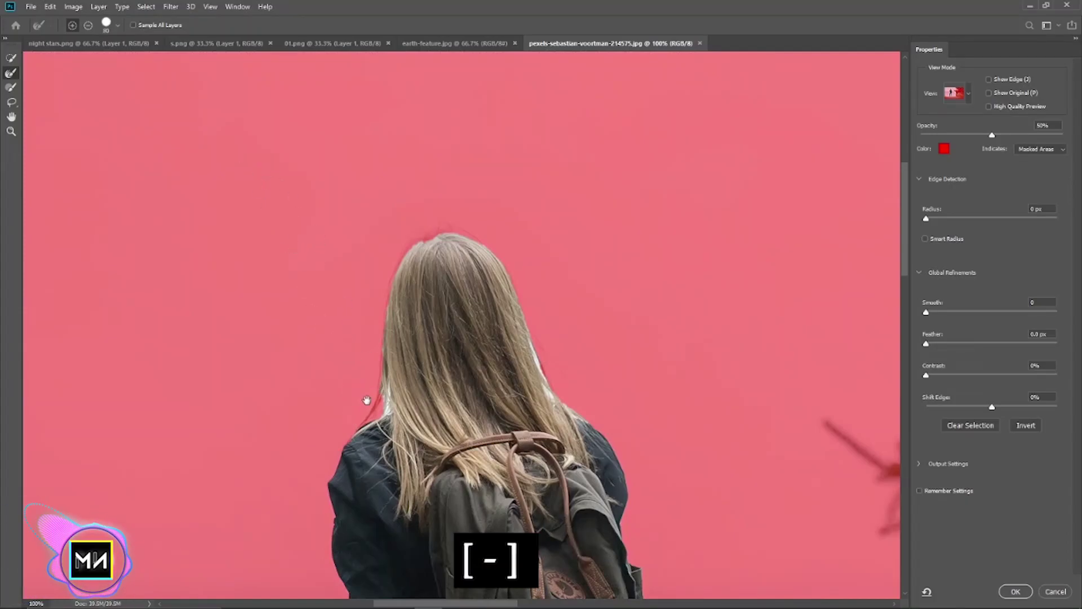
drag(367, 400, 366, 332)
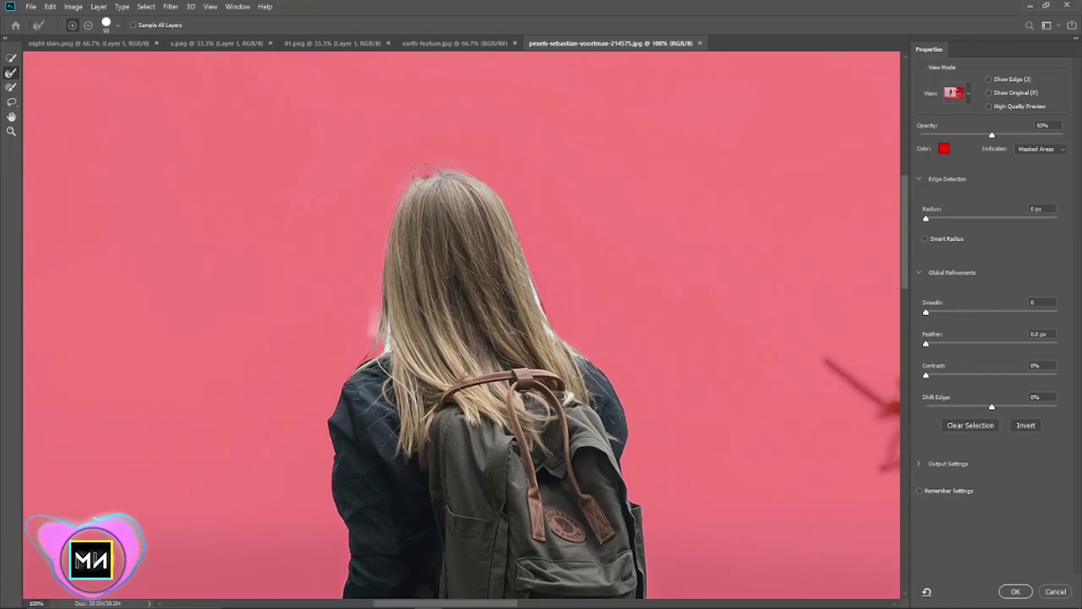
Zoom to 200% on the head and paint the shoelace loops back into the selection.
key(ctrl+plus)
drag(387, 155, 499, 336)
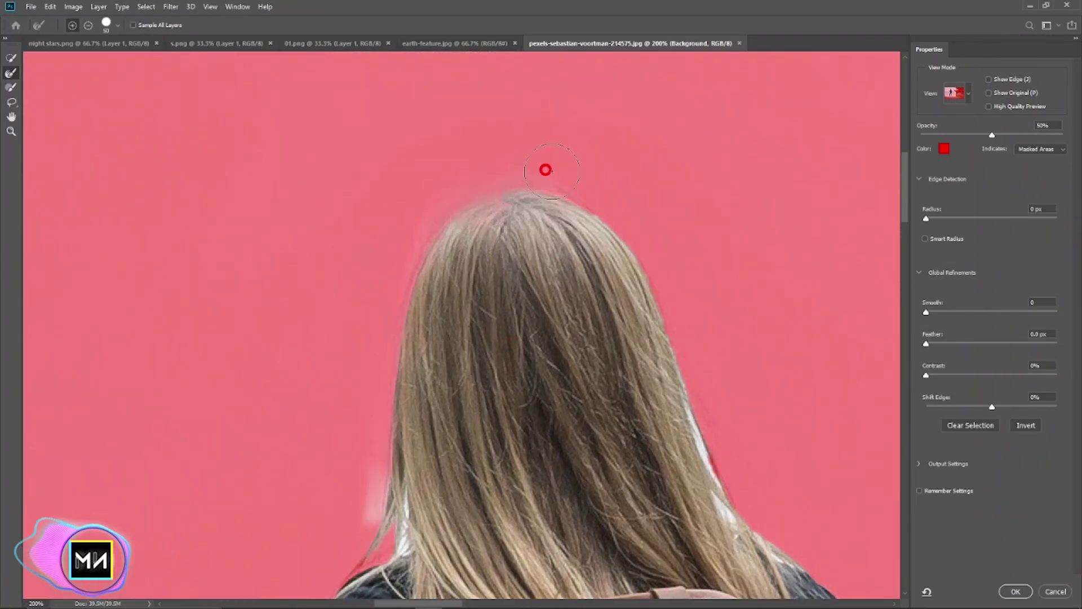
scroll(451, 271, down, 2)
scroll(432, 290, down, 2)
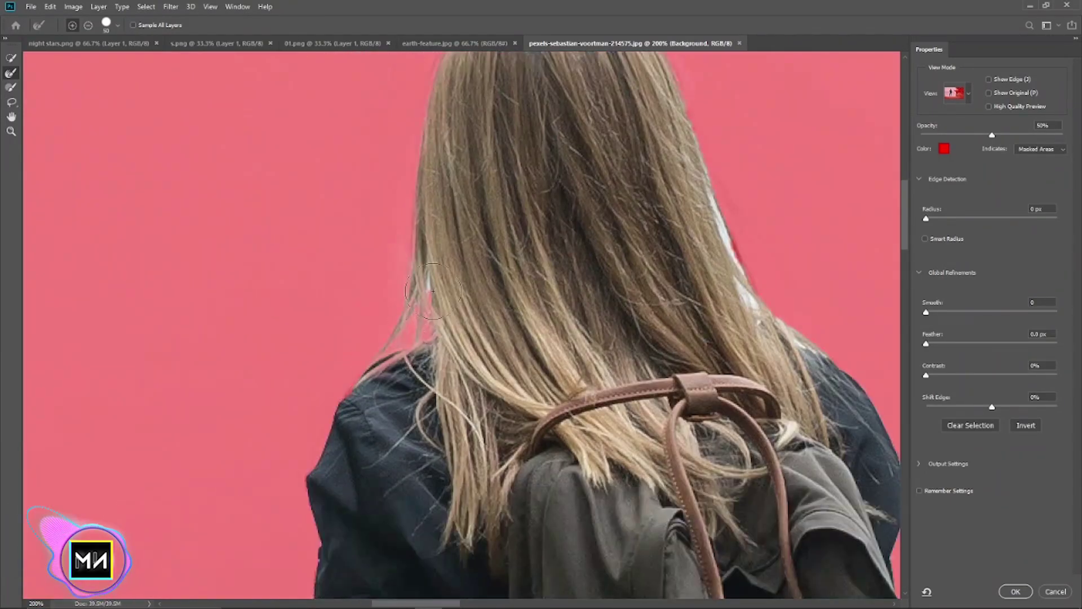
scroll(394, 366, down, 1)
scroll(564, 423, right, 5)
scroll(563, 423, up, 2)
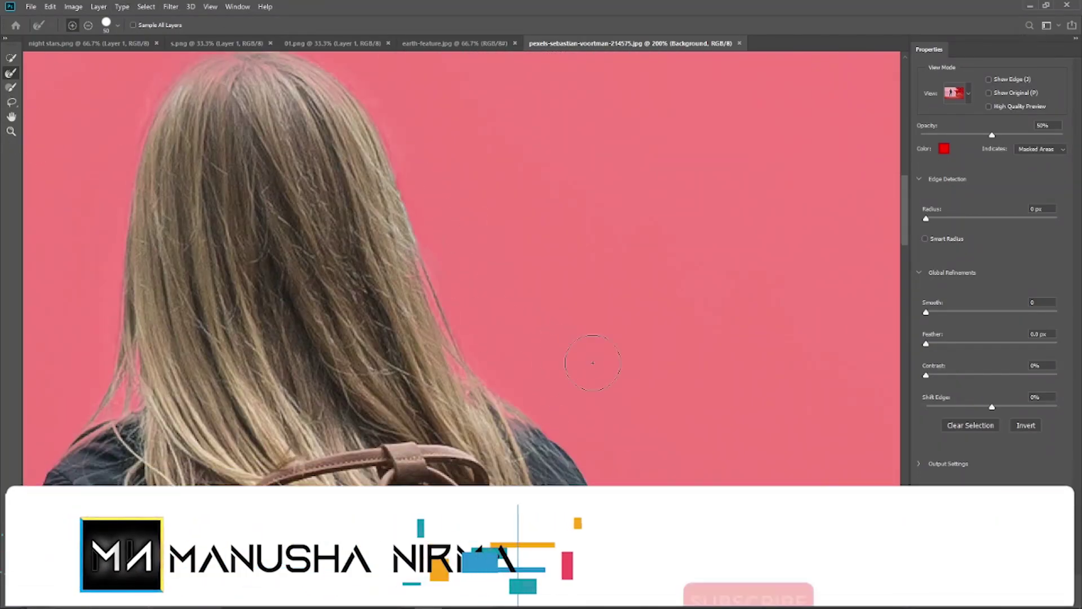
scroll(592, 363, down, 5)
scroll(904, 349, down, 5)
scroll(903, 350, down, 5)
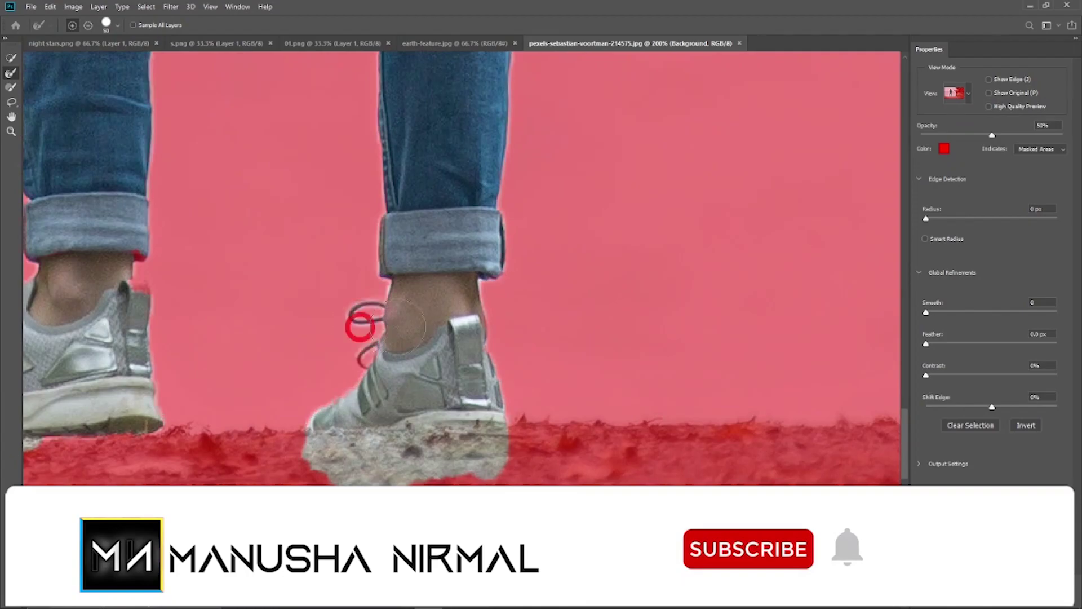
key(b)
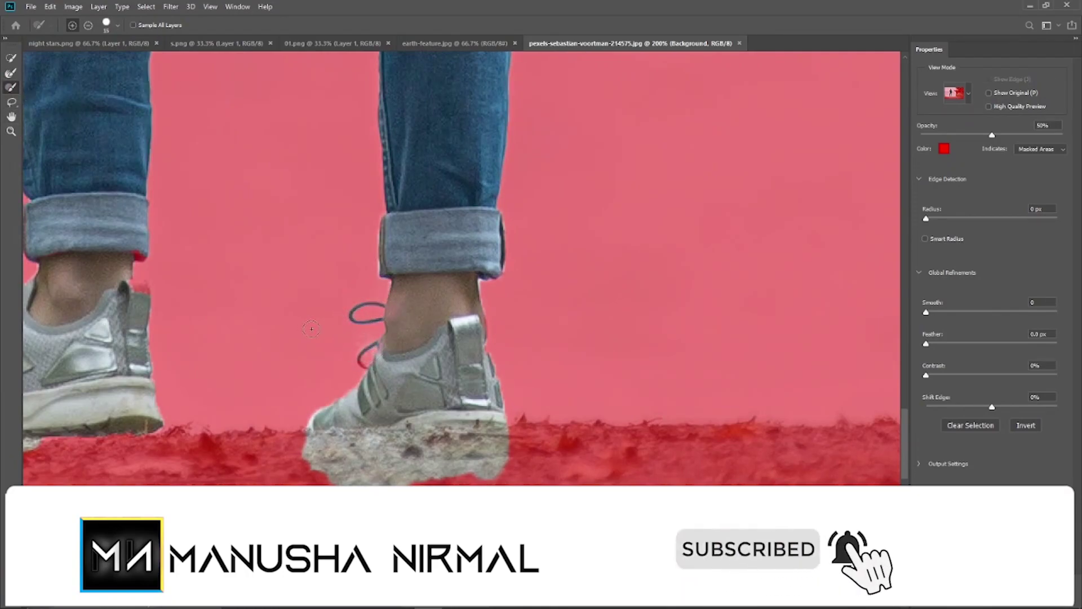
drag(353, 307, 365, 354)
Refine the edge beside the left shoe's heel and apply the refined selection.
key(r)
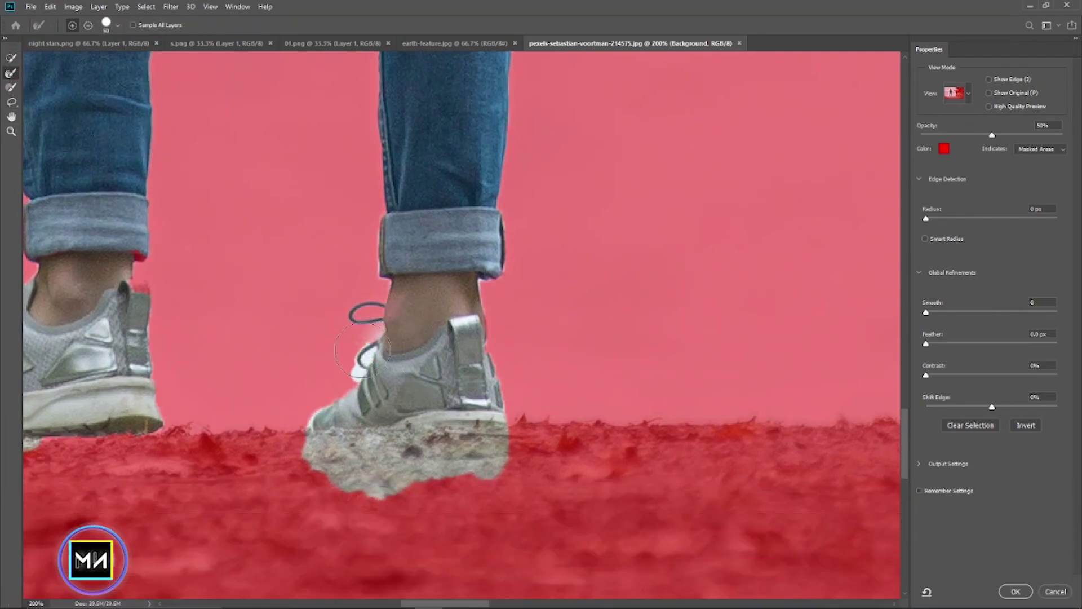
drag(469, 604, 426, 604)
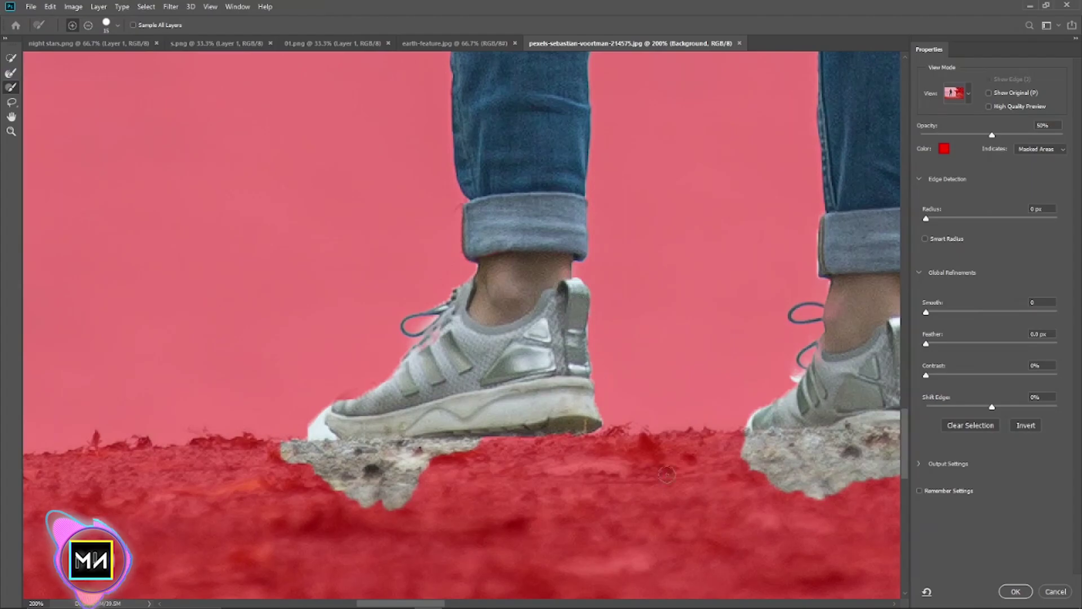
click(10, 73)
drag(595, 344, 611, 414)
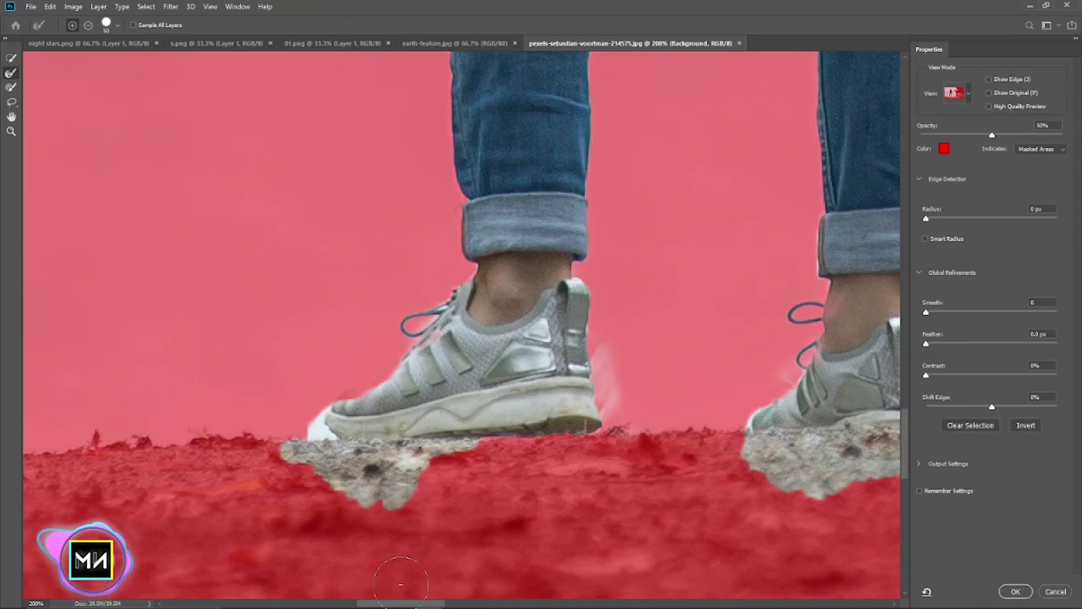
drag(401, 603, 459, 603)
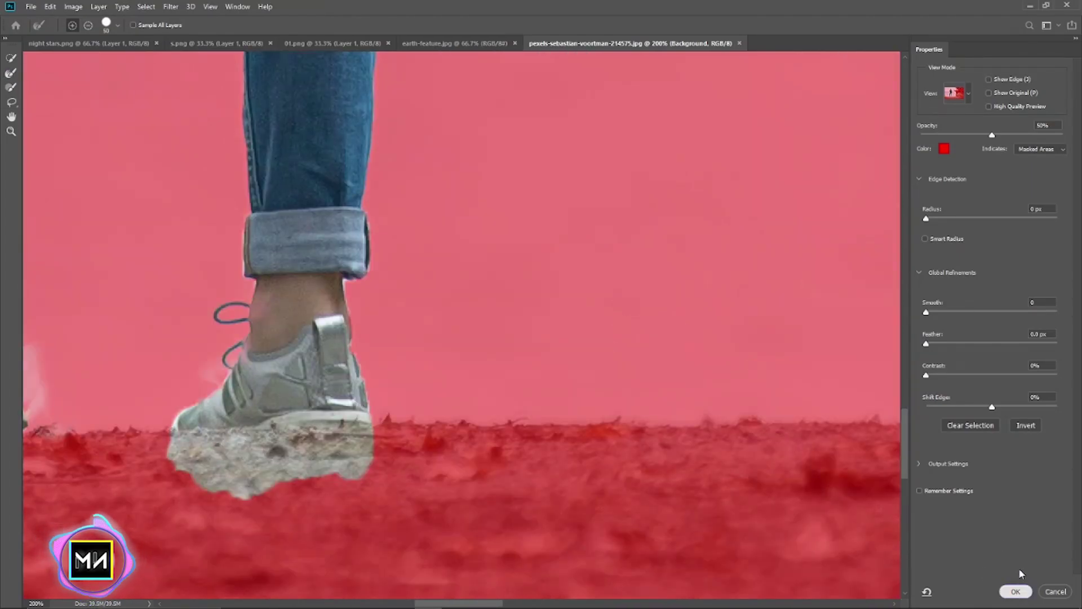
click(1015, 591)
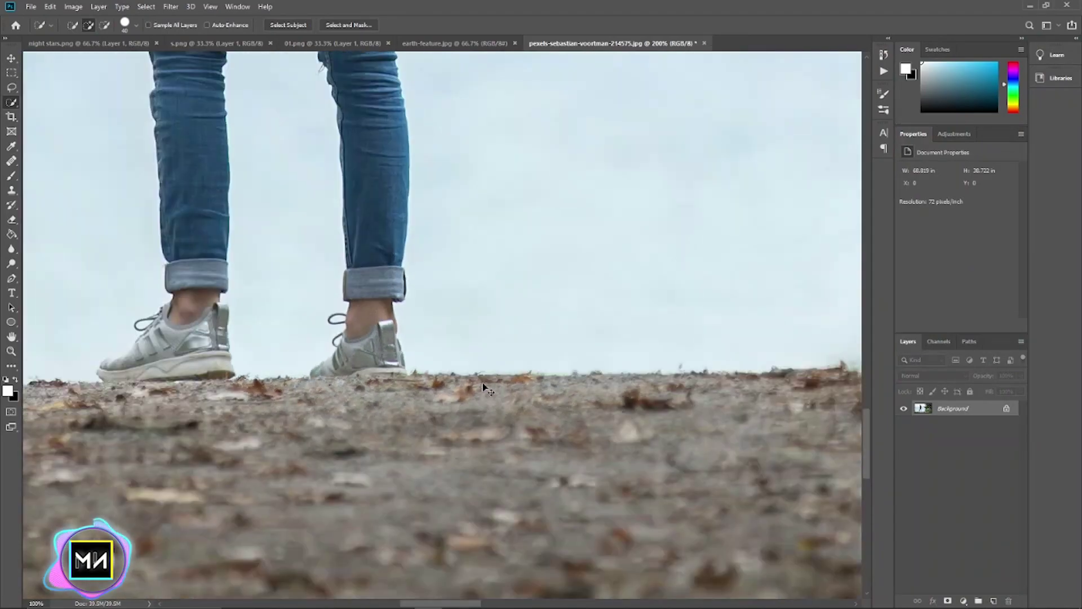
Add a layer mask that hides everything except the selected girl.
scroll(484, 386, down, 1)
scroll(468, 333, down, 1)
scroll(456, 383, down, 1)
scroll(401, 313, down, 1)
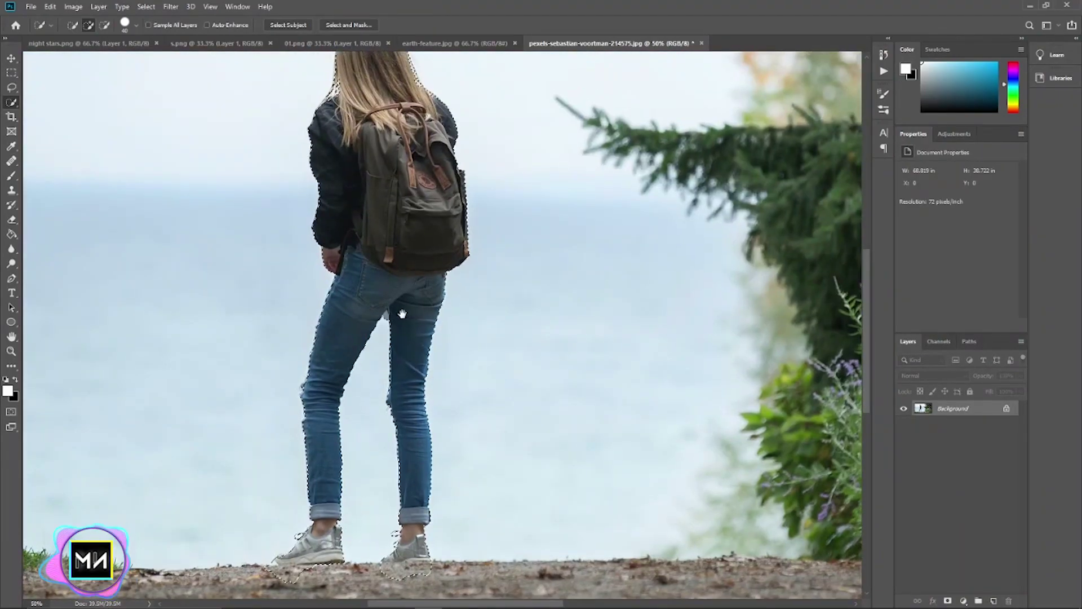
scroll(402, 313, down, 1)
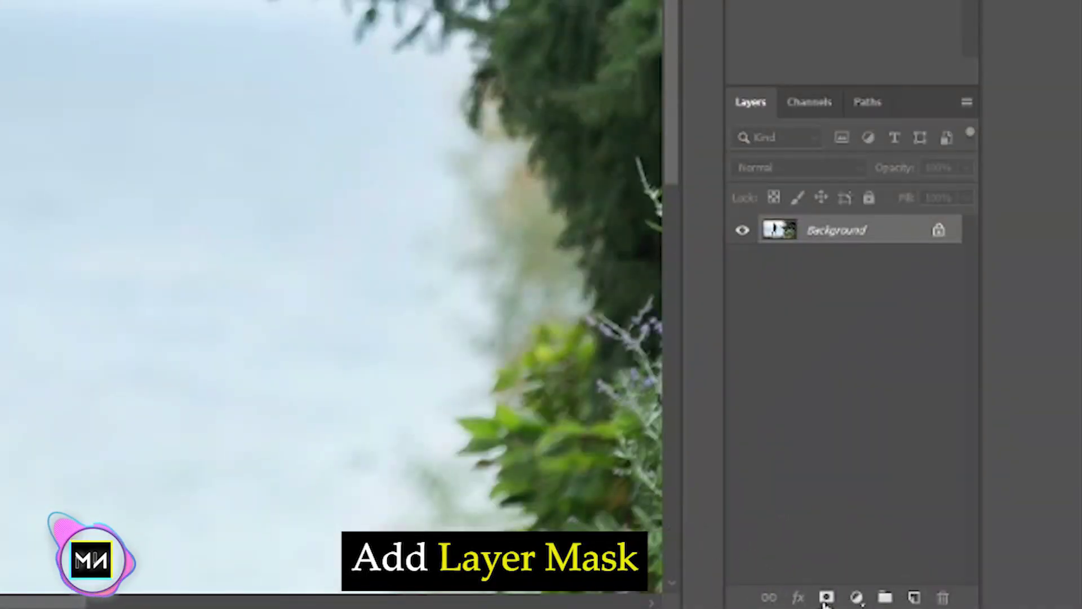
click(827, 598)
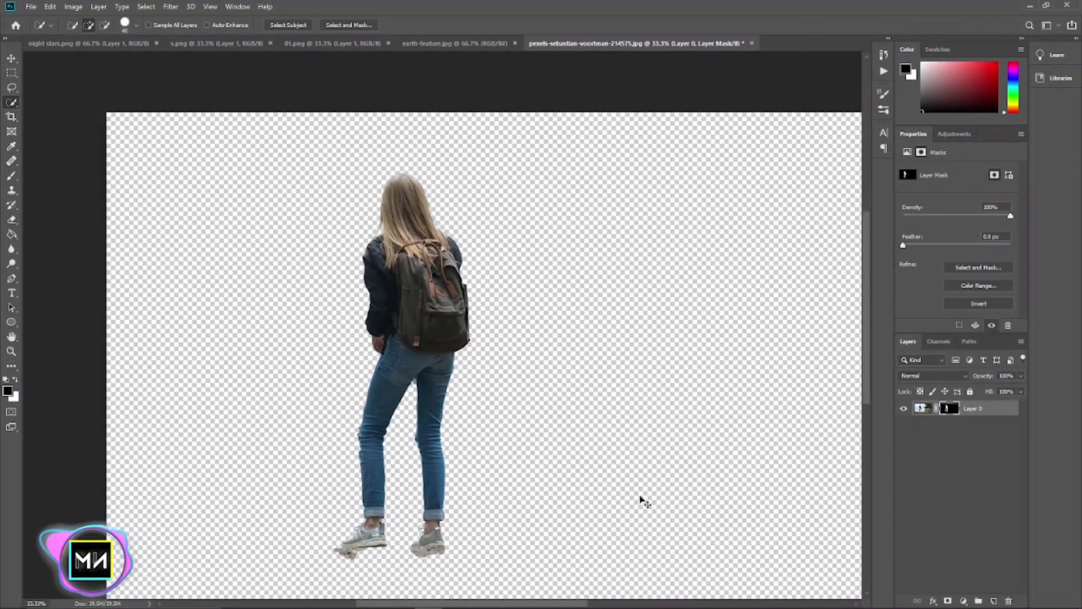
Move the cut-out girl right toward the canvas centre.
scroll(302, 251, up, 1)
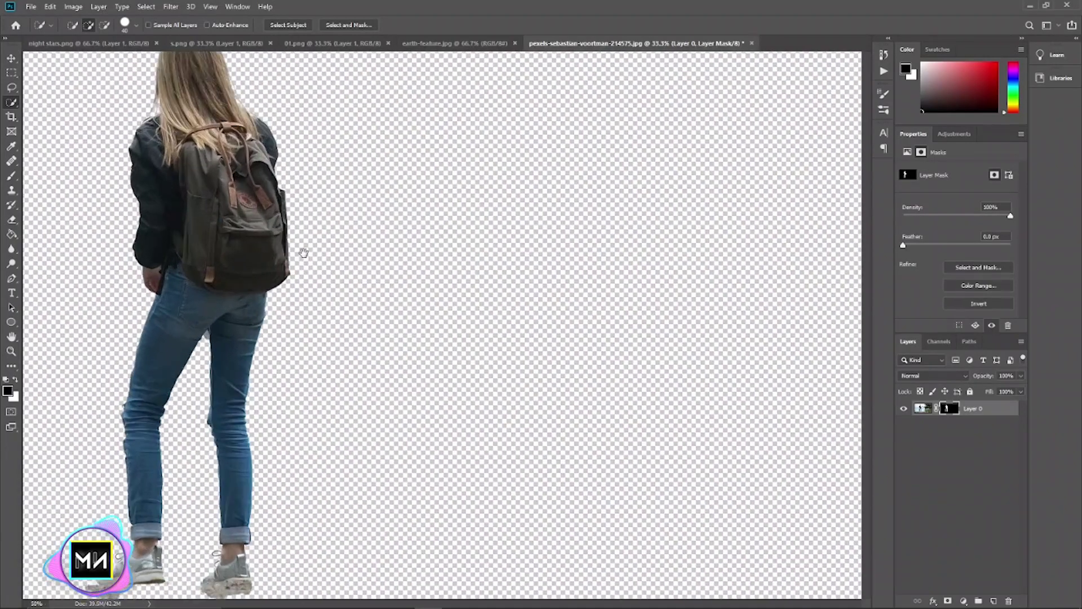
scroll(592, 399, down, 1)
scroll(647, 447, down, 2)
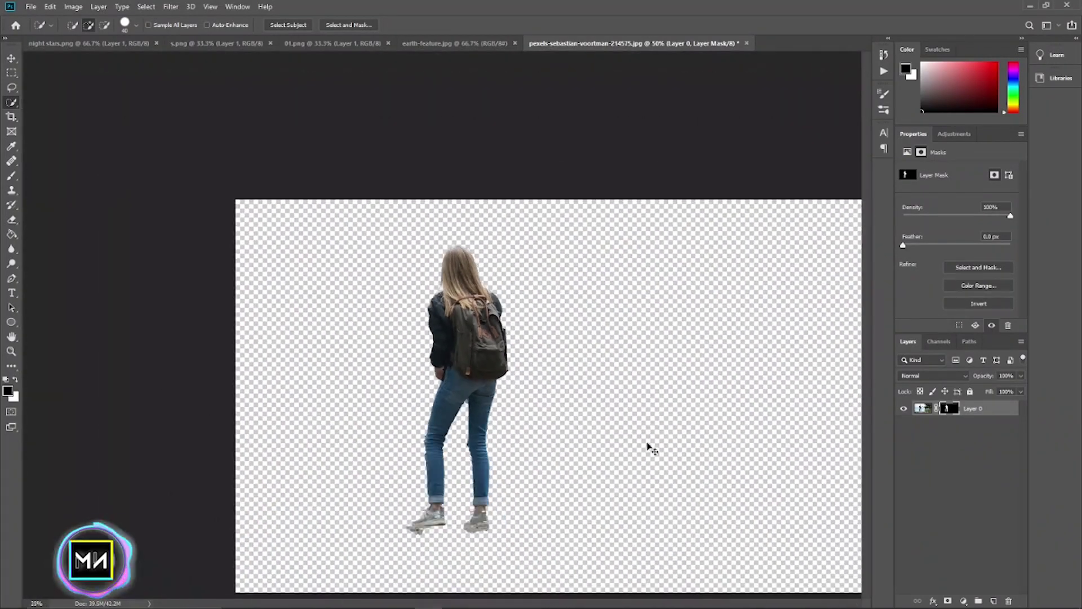
scroll(40, 135, up, 1)
click(14, 57)
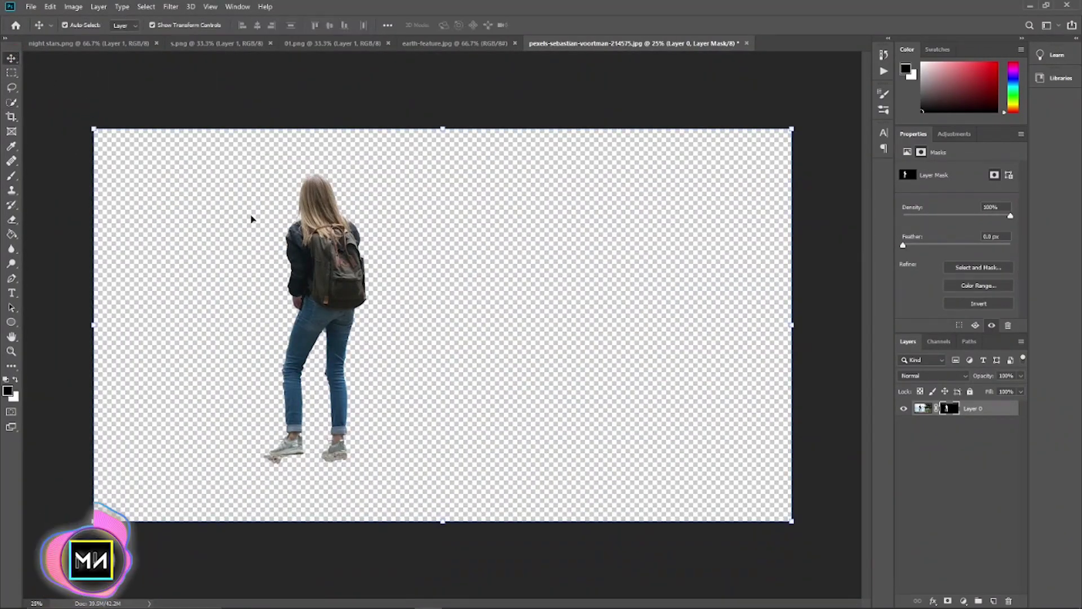
drag(320, 280, 435, 308)
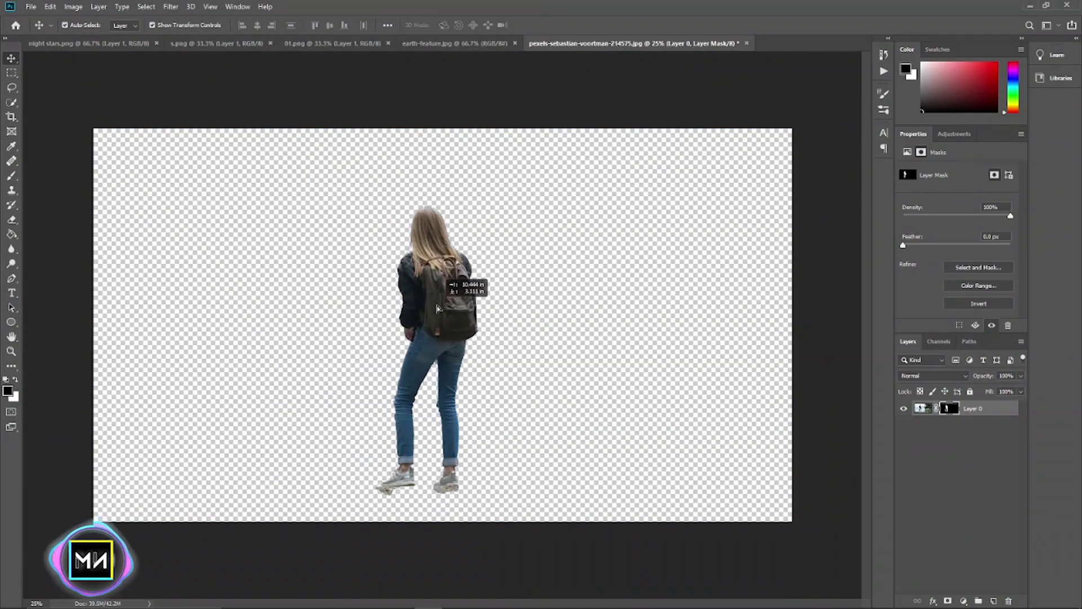
Bring the earth-feature.jpg image into the girl's document and scale it to cover the canvas.
click(411, 45)
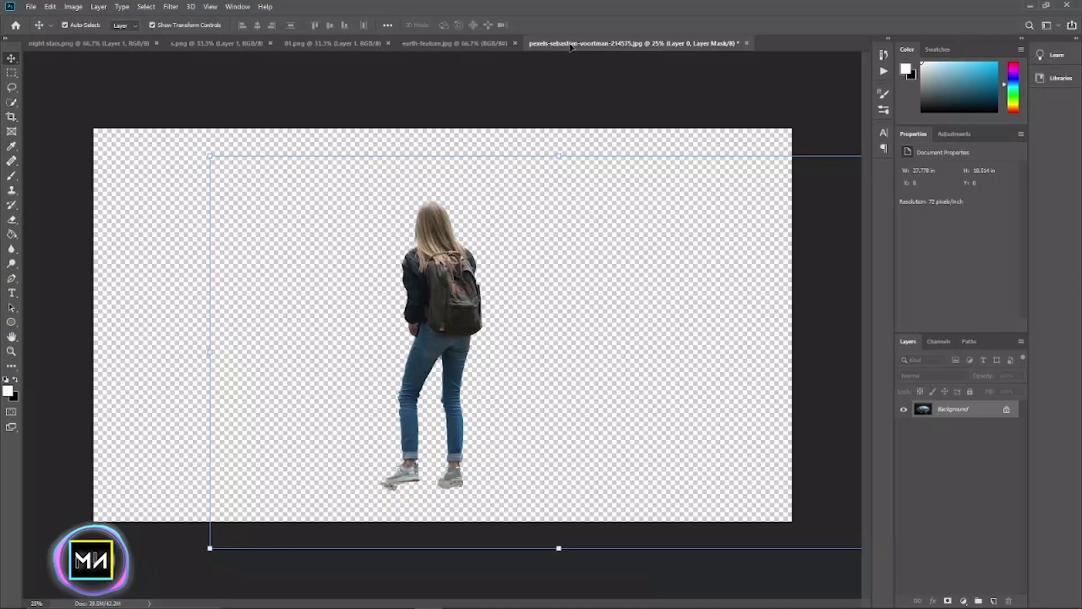
drag(581, 42, 522, 239)
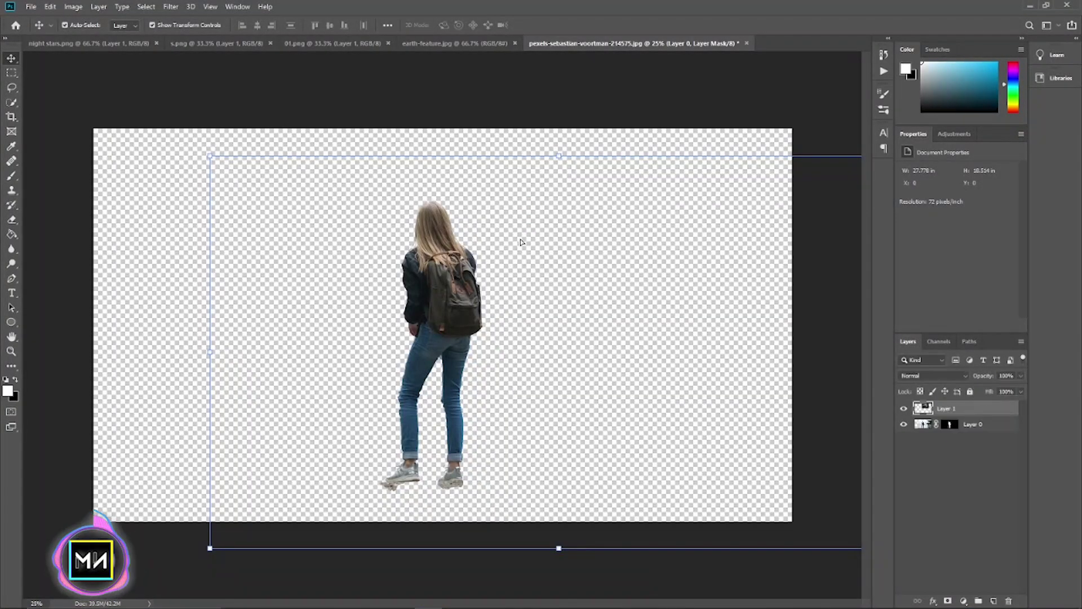
drag(669, 304, 809, 350)
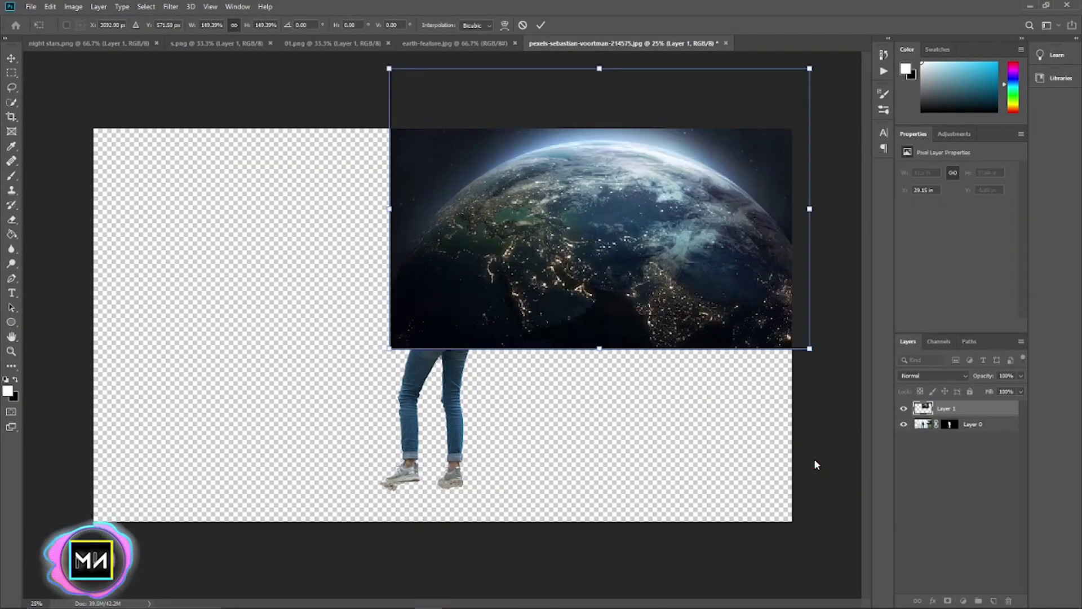
drag(667, 318, 452, 414)
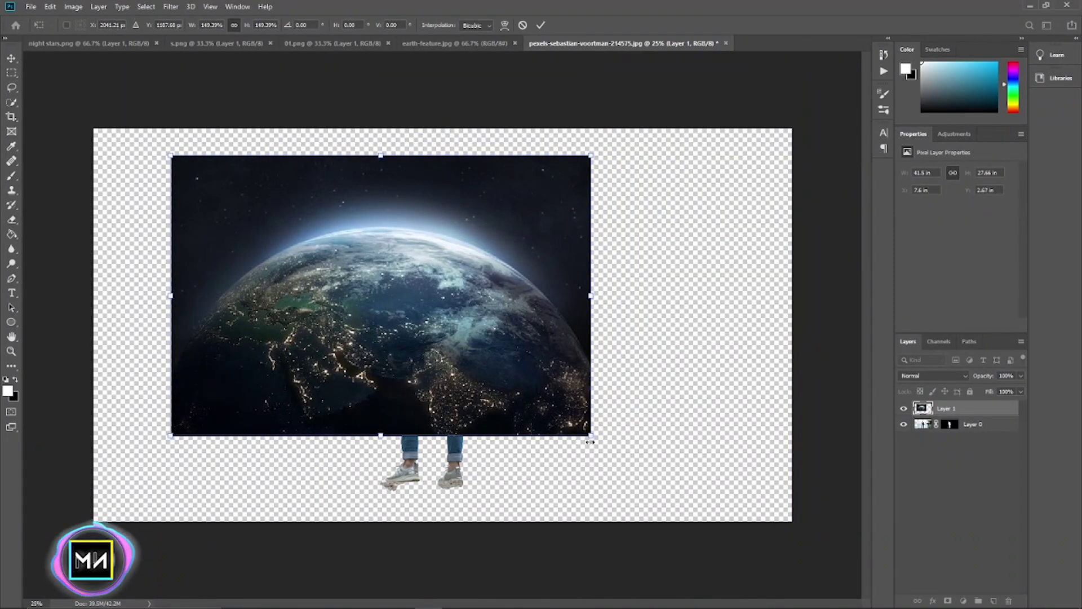
drag(590, 441, 809, 581)
drag(644, 420, 568, 388)
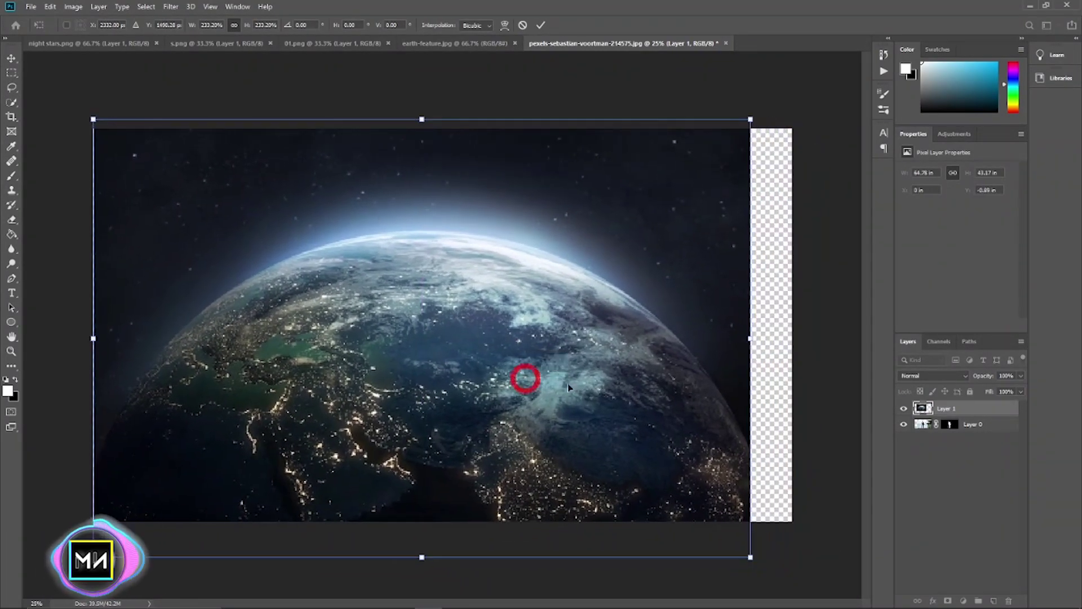
drag(751, 351, 808, 353)
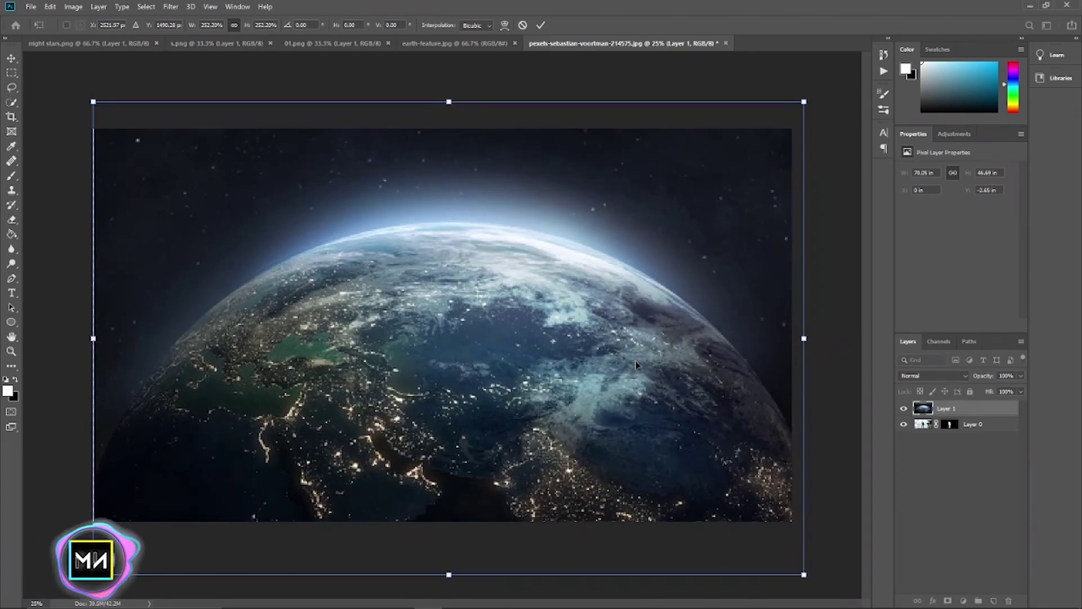
mouse_move(636, 365)
mouse_down()
mouse_move(635, 337)
mouse_move(634, 350)
mouse_up()
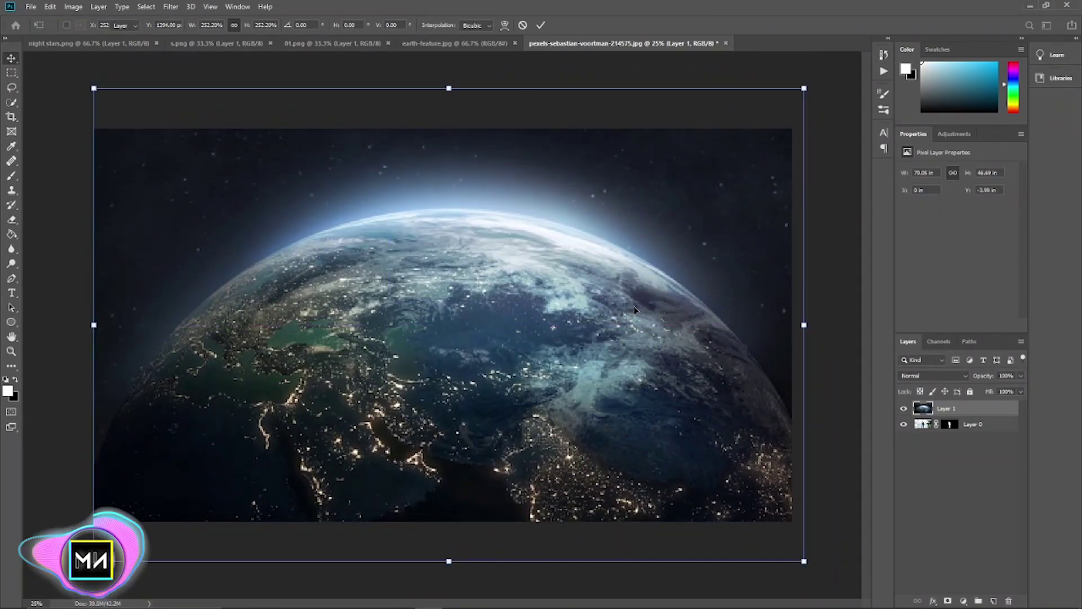
drag(635, 309, 632, 321)
key(Return)
Place the Earth layer beneath the girl and nudge the girl up and right.
drag(697, 379, 697, 376)
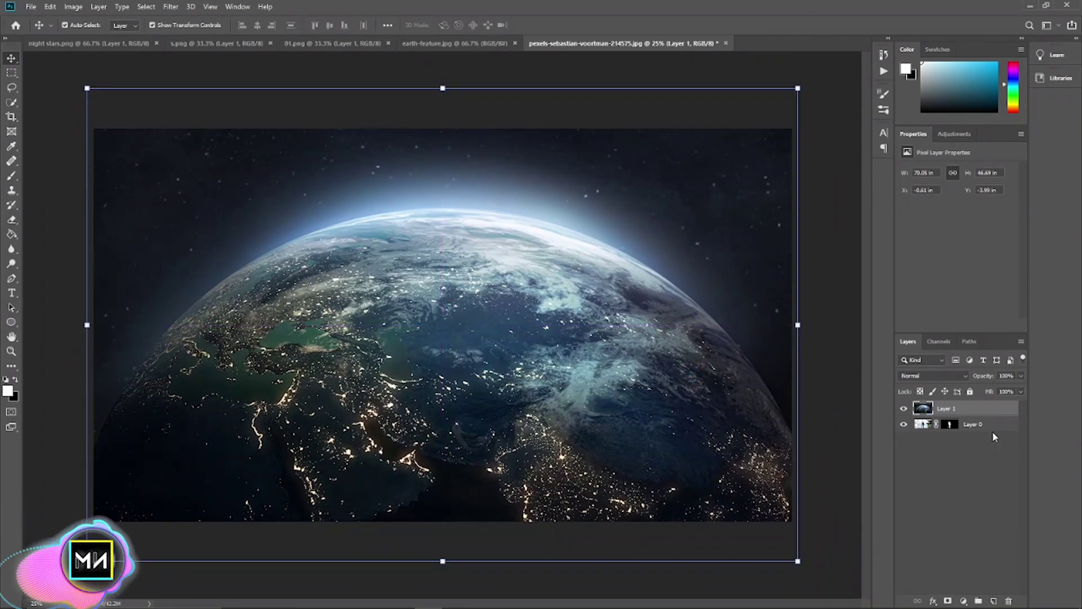
drag(962, 410, 958, 431)
click(927, 474)
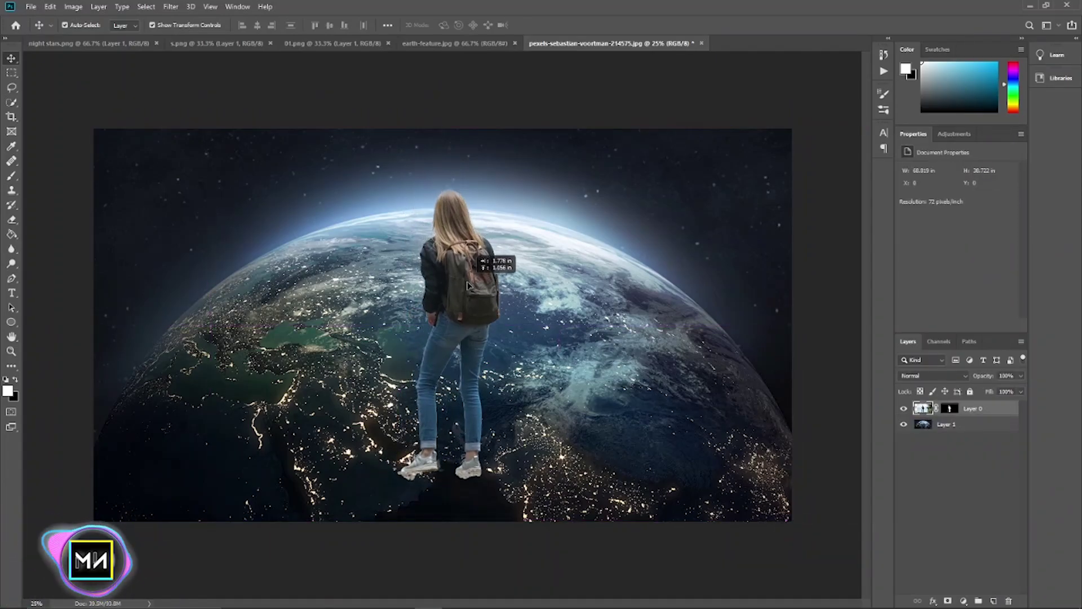
drag(431, 246, 449, 235)
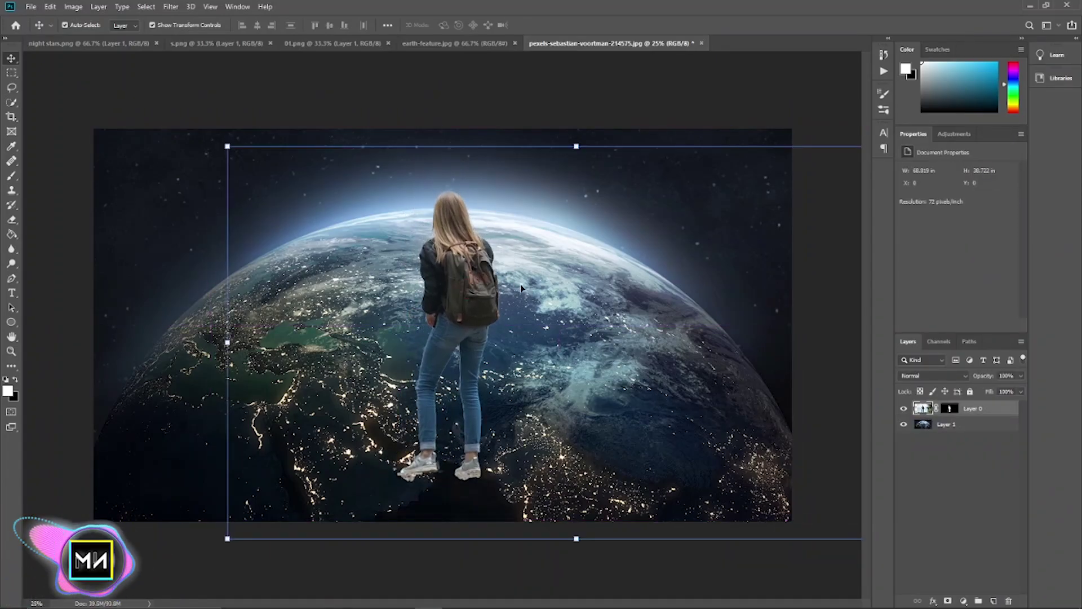
Bring the 01.png rocks into the composite, shrunk into the bottom-left corner.
click(335, 43)
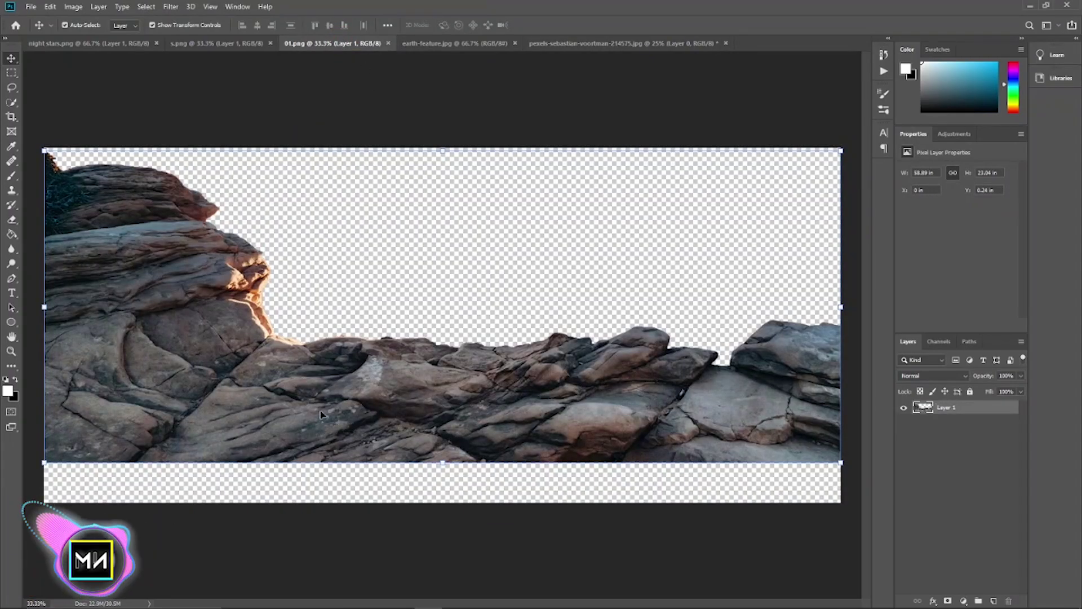
drag(320, 414, 560, 45)
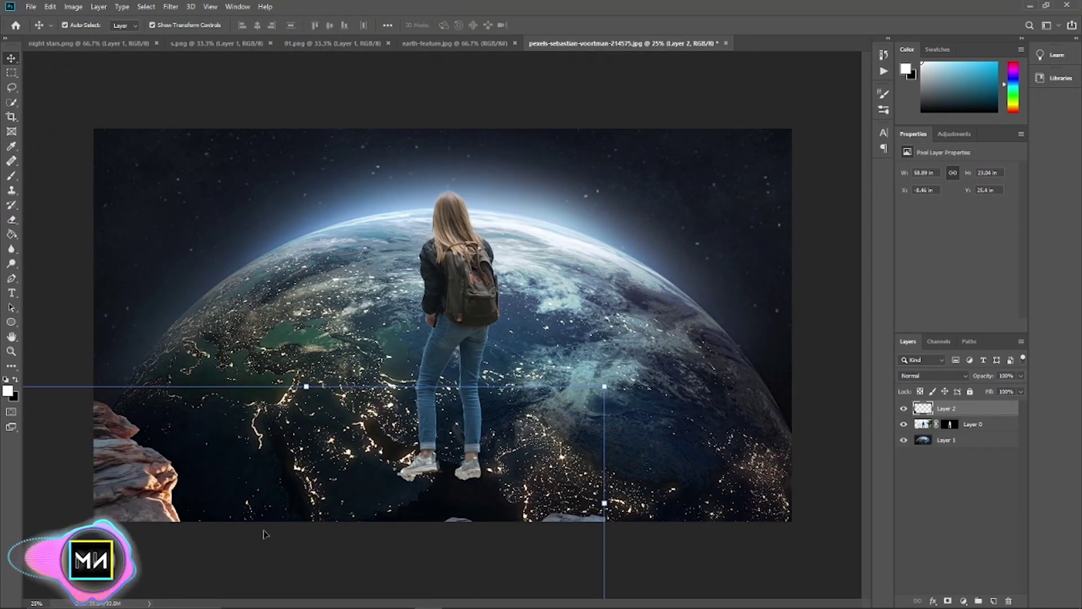
mouse_move(561, 45)
mouse_down()
mouse_move(273, 388)
mouse_move(219, 383)
mouse_up()
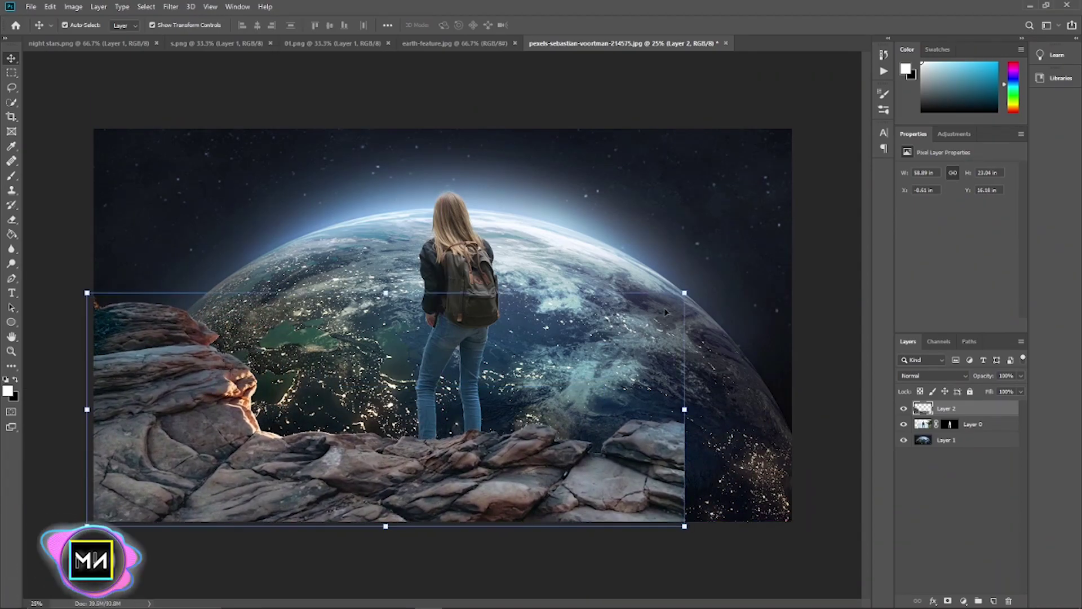
mouse_move(685, 292)
mouse_down()
mouse_move(369, 411)
mouse_move(431, 390)
mouse_up()
drag(327, 465, 334, 461)
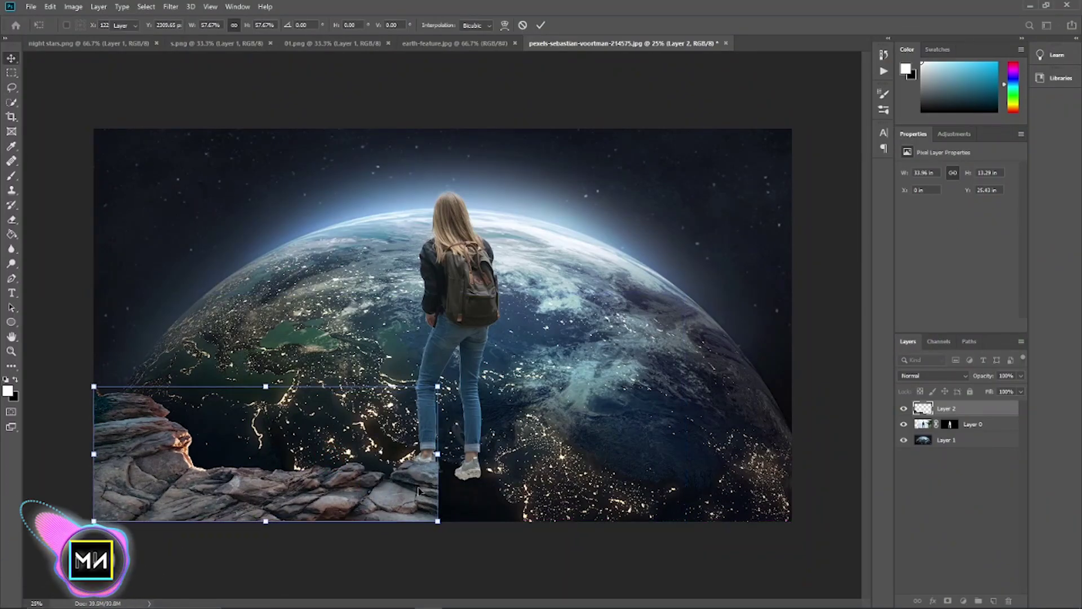
key(Return)
Scale the girl down slightly and reposition her.
click(472, 293)
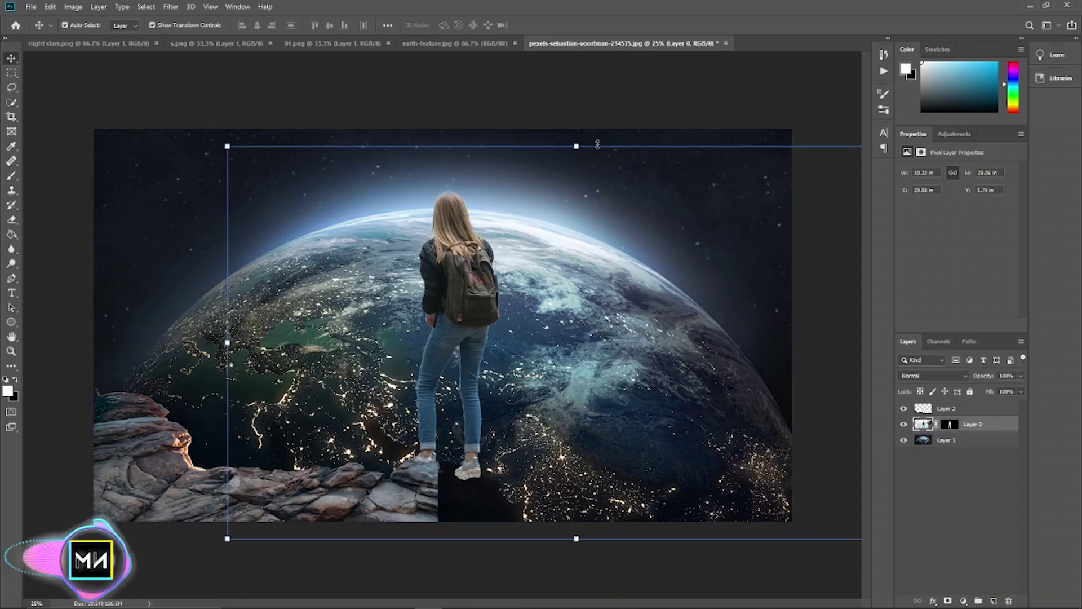
drag(574, 165, 576, 169)
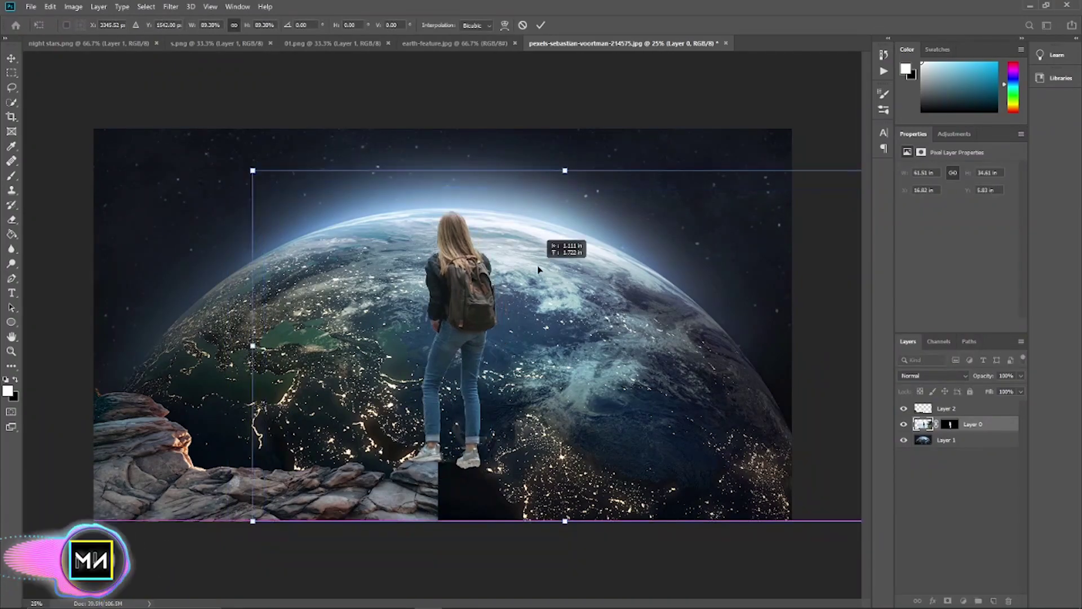
drag(541, 265, 537, 269)
drag(562, 166, 563, 168)
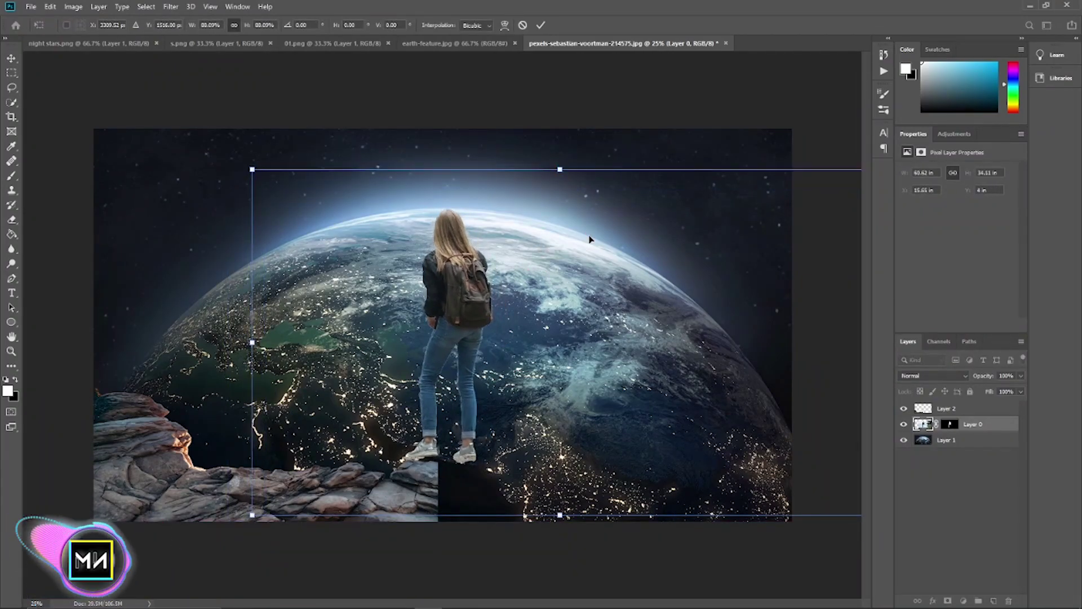
Bring the s.png rock in at about 61% along the bottom, stacked above the first rock.
click(216, 43)
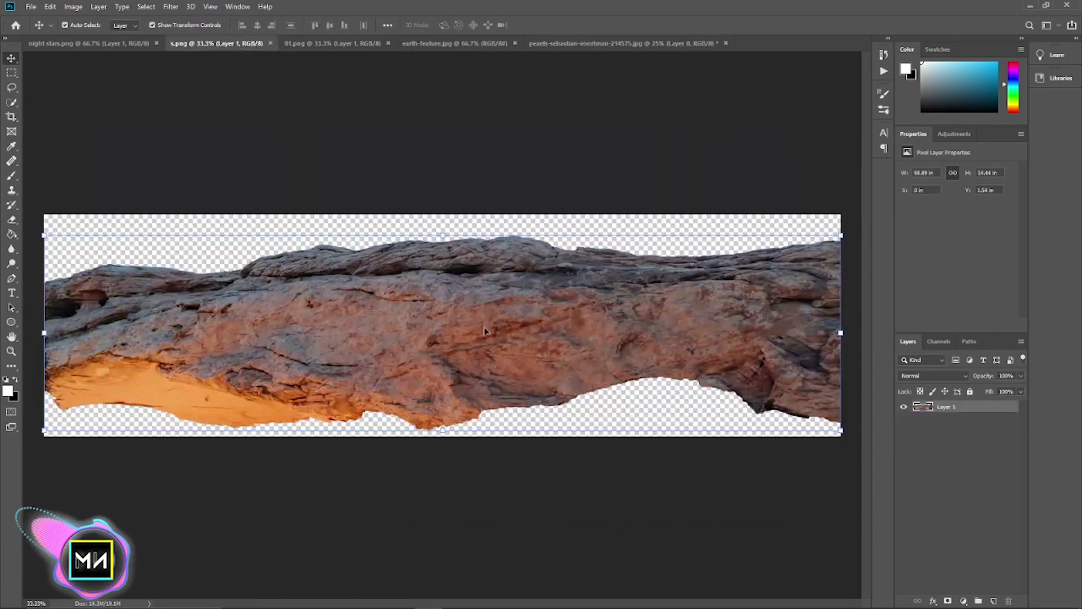
mouse_move(507, 316)
mouse_down()
mouse_move(605, 54)
mouse_move(603, 417)
mouse_up()
drag(852, 496, 737, 442)
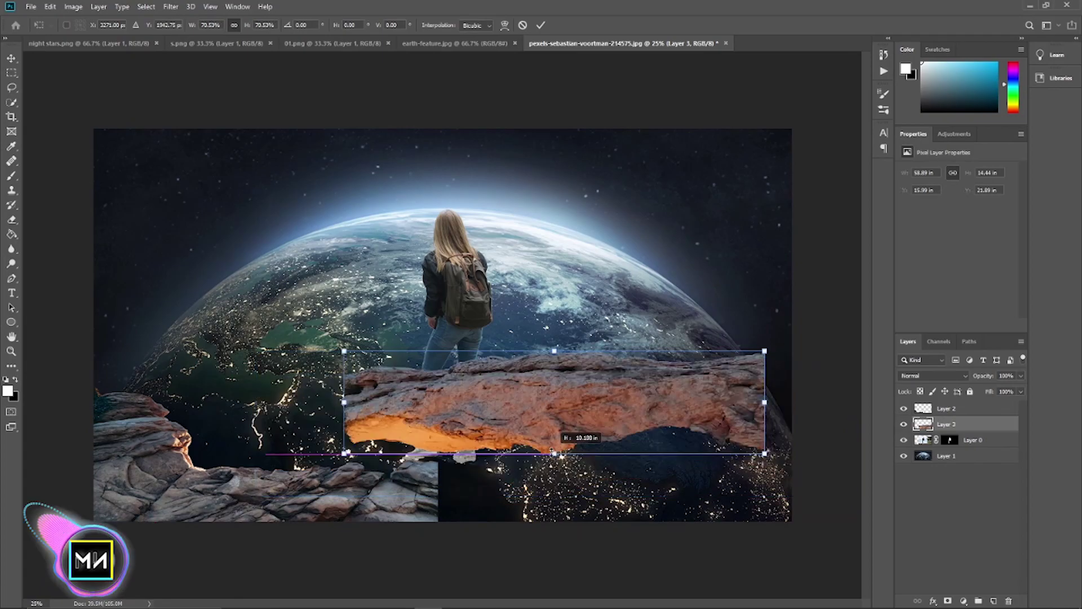
mouse_move(552, 413)
mouse_down()
mouse_move(564, 492)
mouse_move(606, 509)
mouse_up()
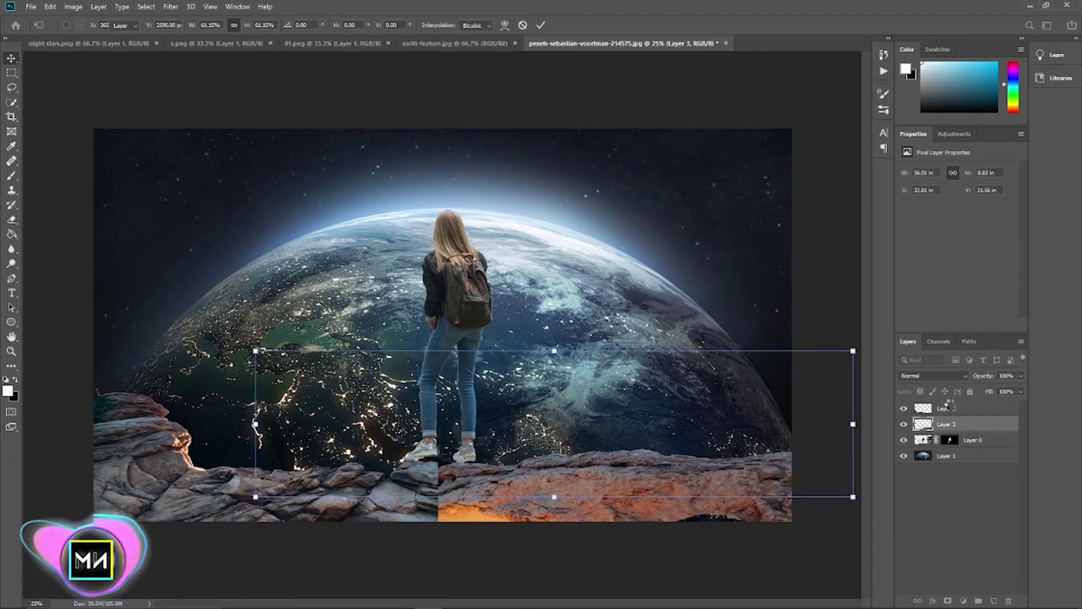
drag(965, 428, 958, 407)
key(Return)
drag(552, 508, 517, 509)
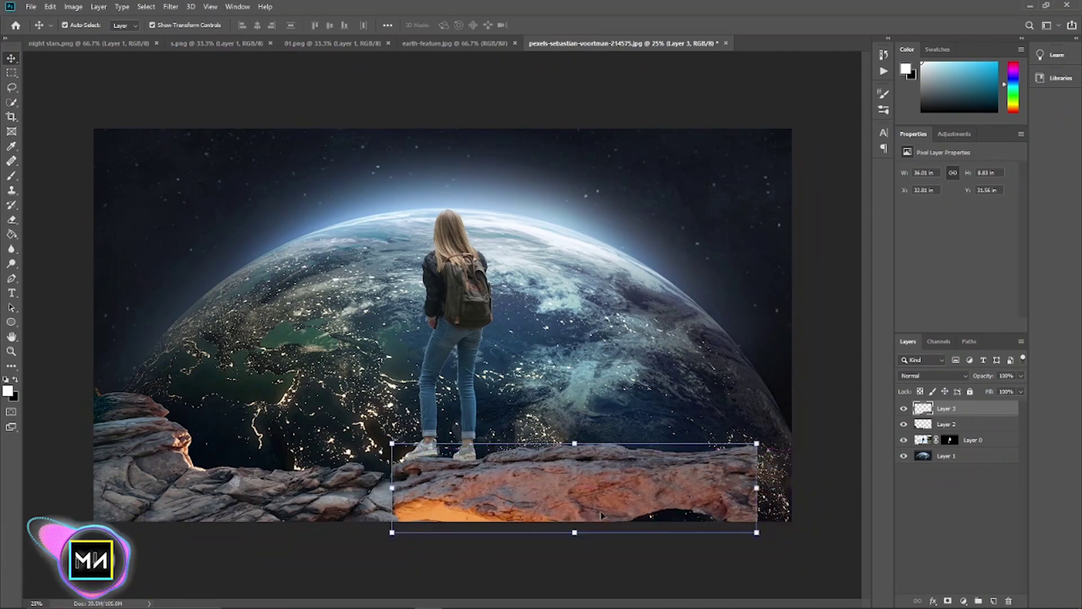
Flip the second rock horizontally, enlarge it to about 144%, and settle it bottom-right.
right_click(624, 494)
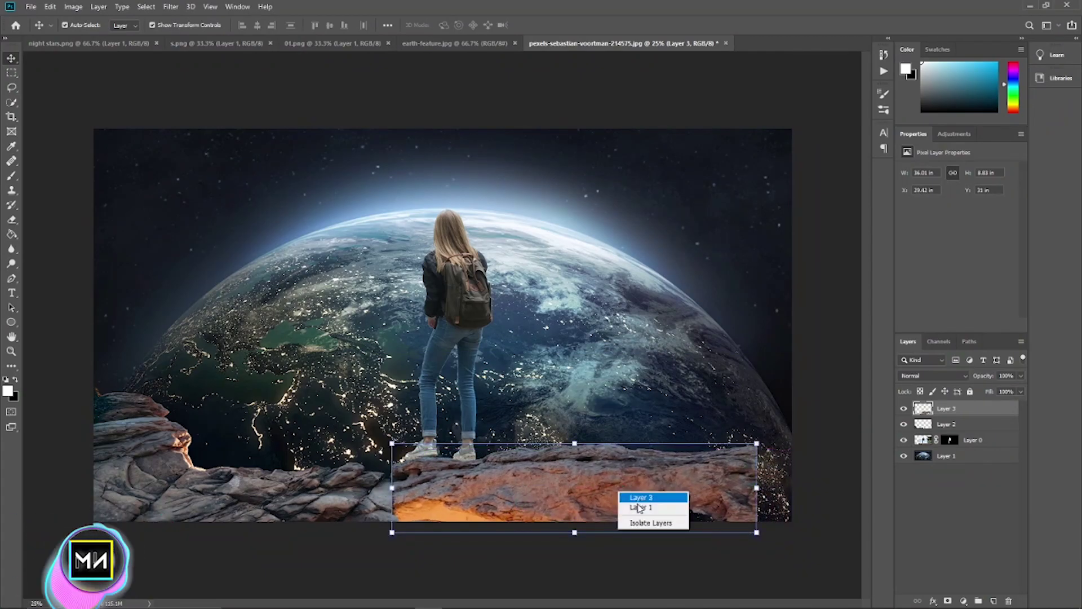
click(628, 499)
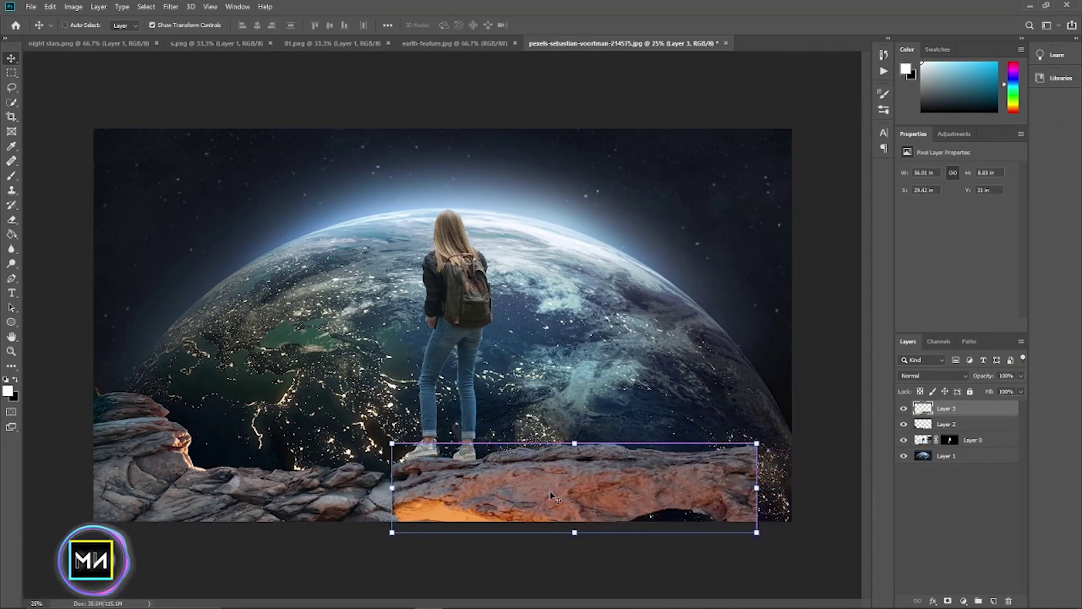
key(ctrl+t)
right_click(552, 496)
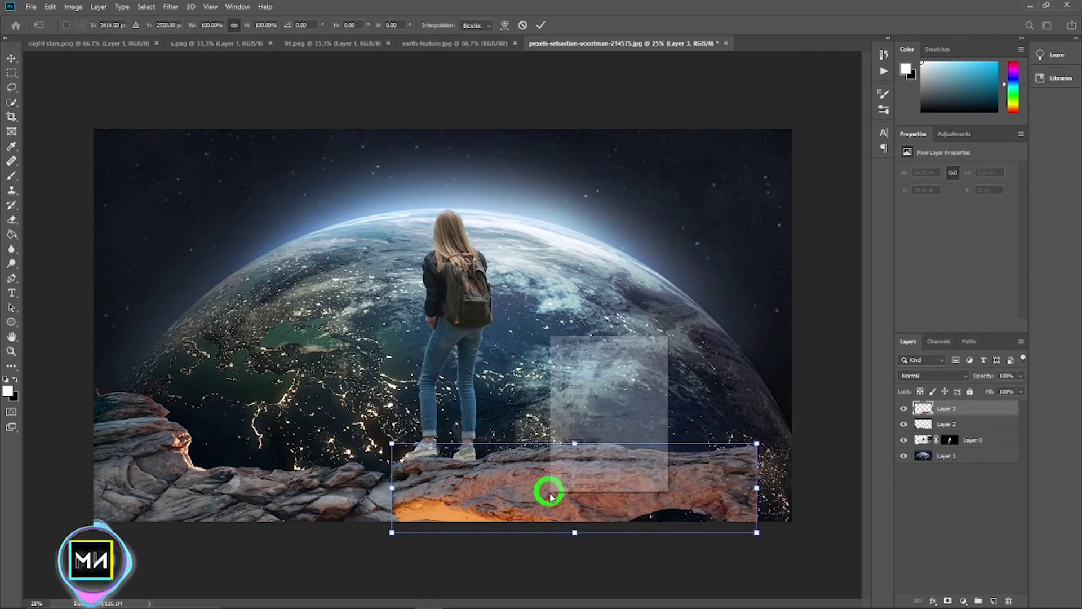
click(625, 478)
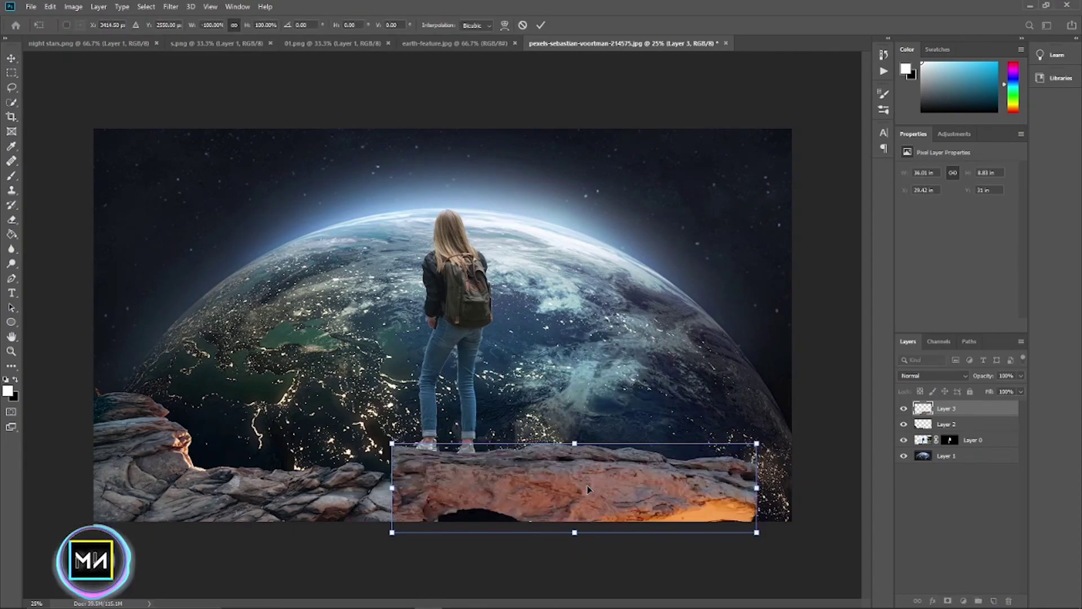
drag(611, 485, 621, 498)
drag(633, 447, 640, 515)
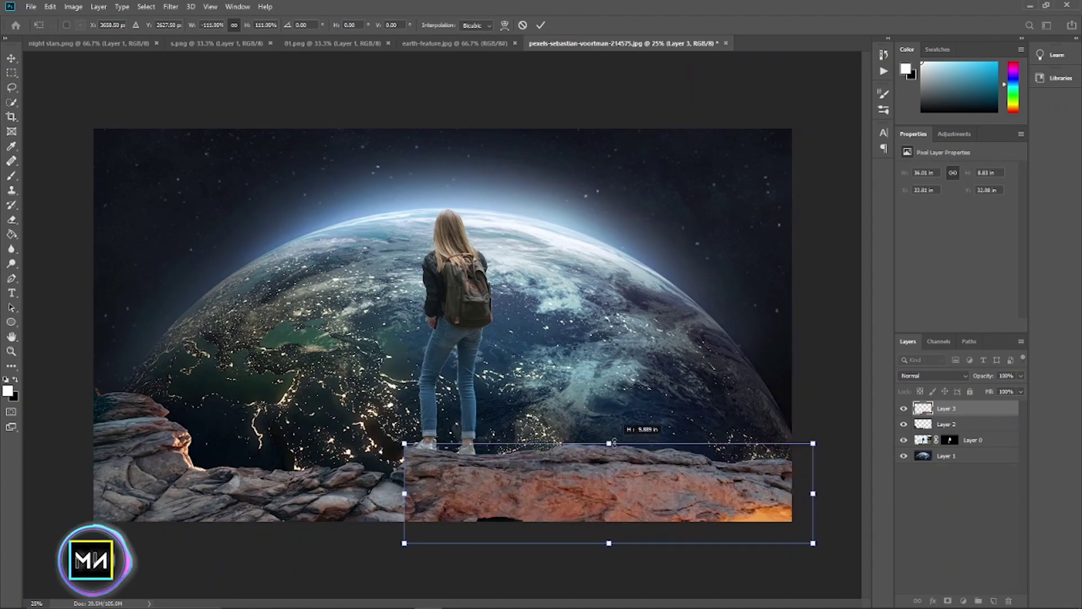
mouse_move(631, 537)
mouse_down()
mouse_move(614, 519)
mouse_move(621, 509)
mouse_up()
key(Return)
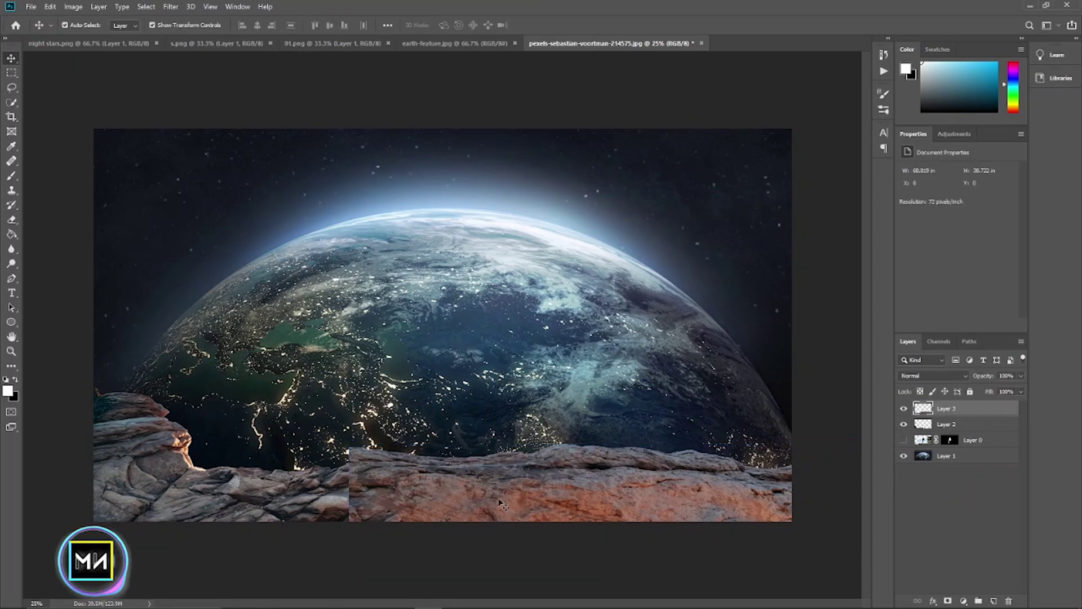
Raise and enlarge the left rock proportionally.
drag(580, 504, 581, 496)
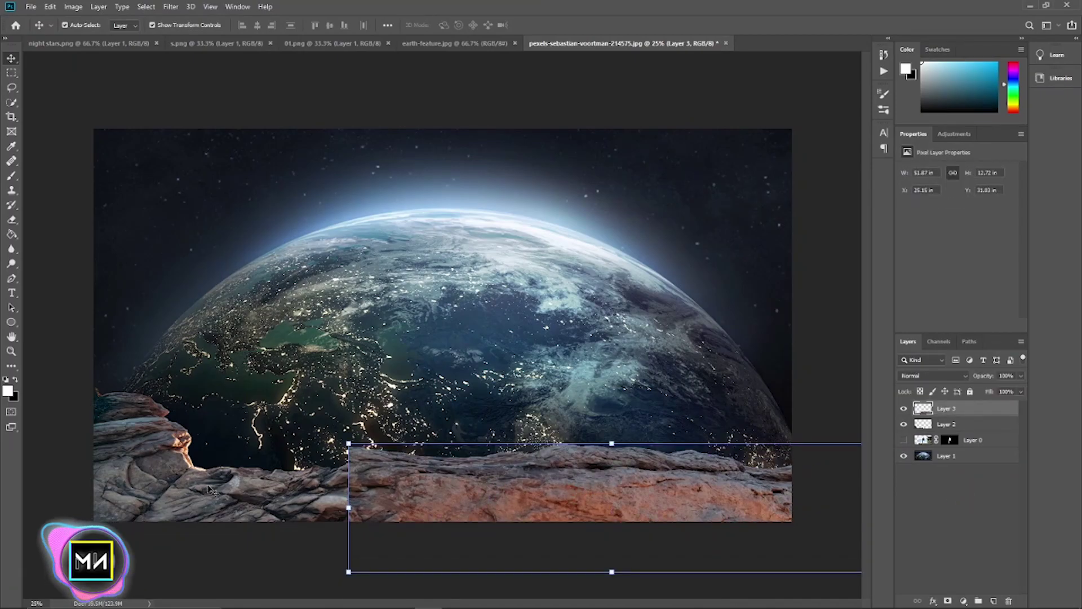
drag(210, 488, 209, 476)
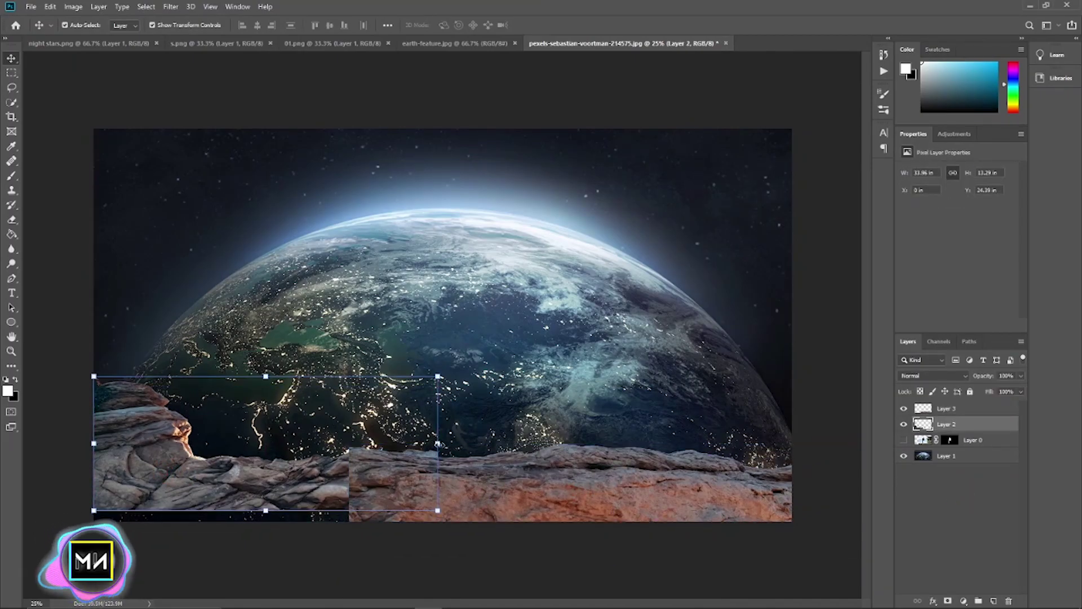
drag(437, 443, 485, 444)
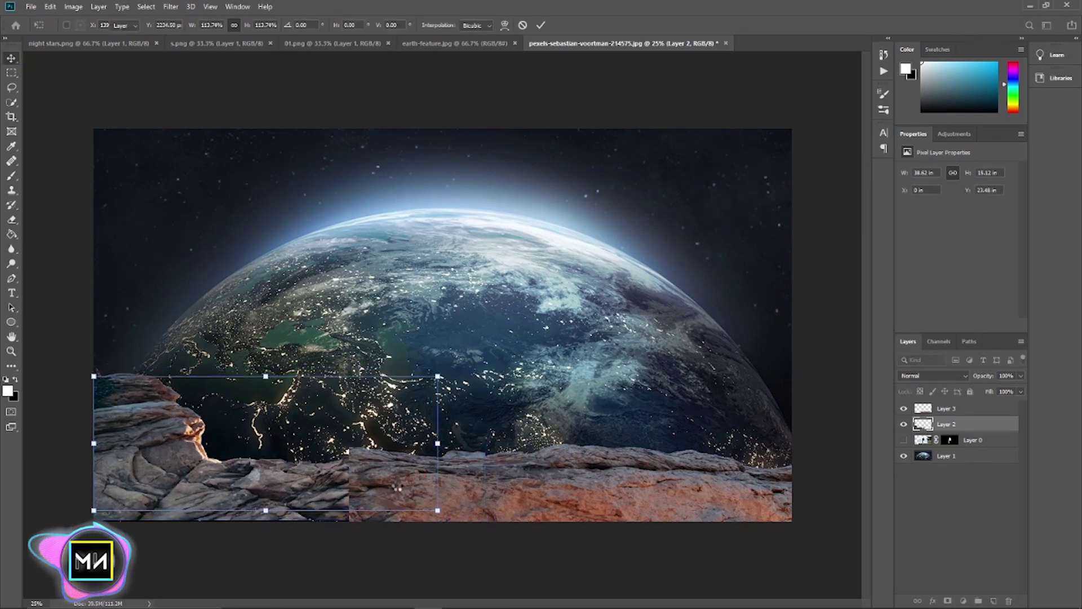
key(Return)
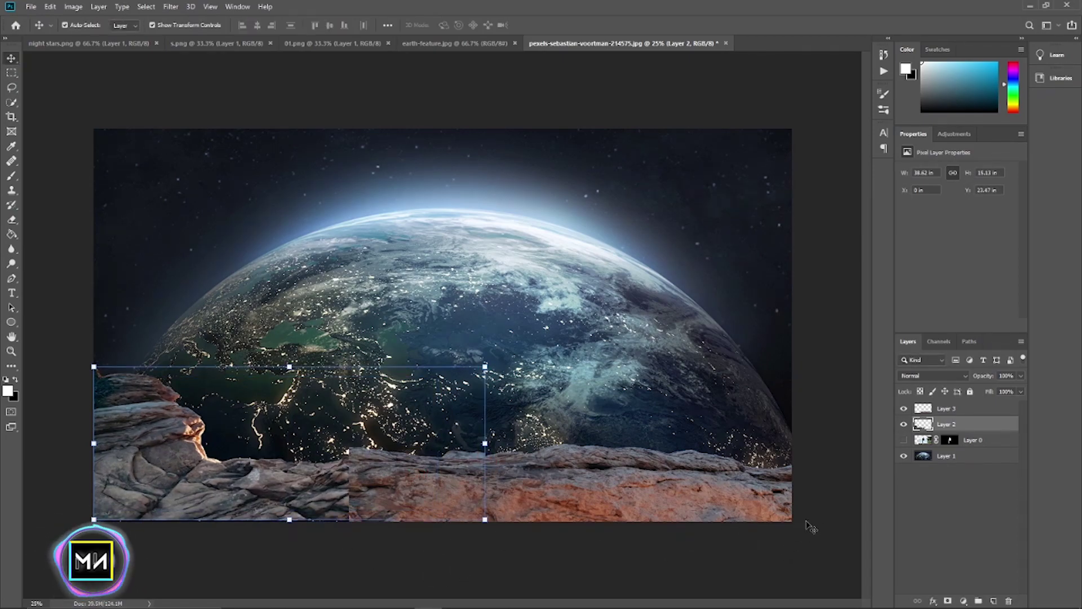
Tilt the right rock about 4 degrees and resettle it along the bottom edge.
click(775, 503)
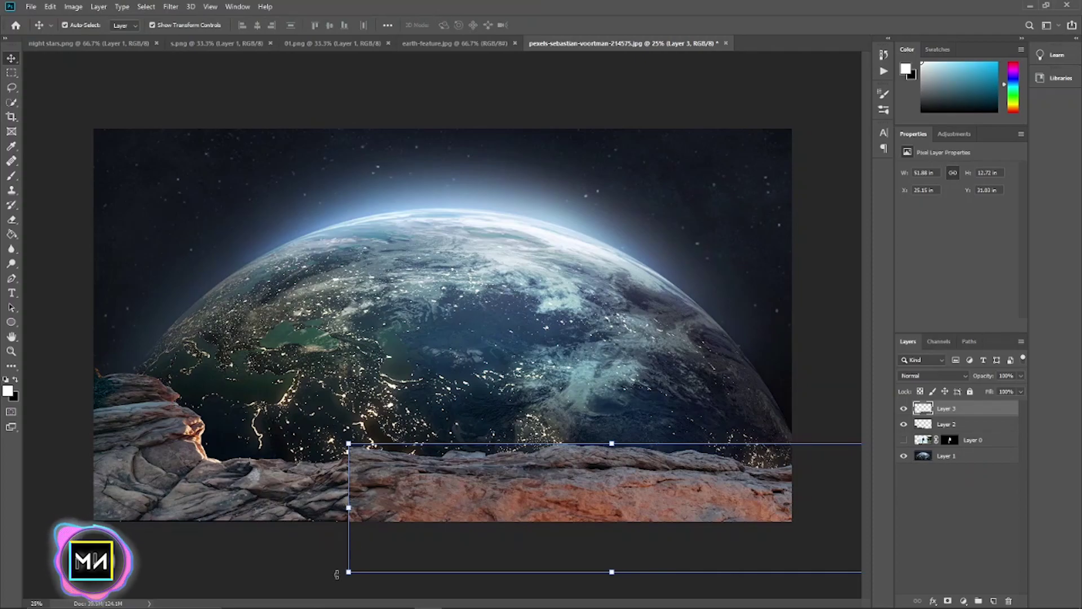
drag(341, 589, 361, 583)
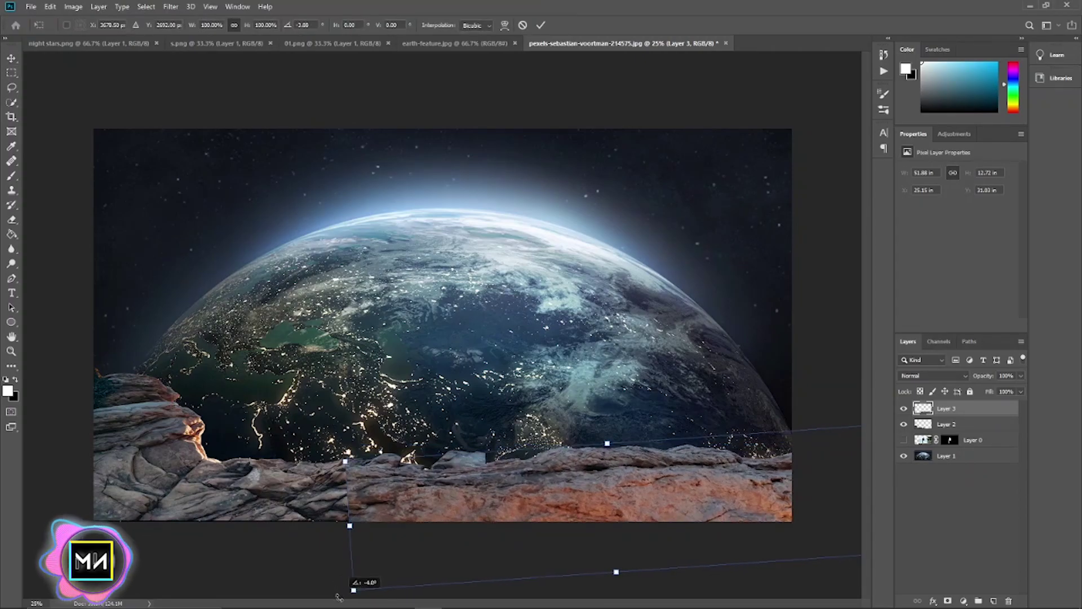
drag(414, 526, 457, 509)
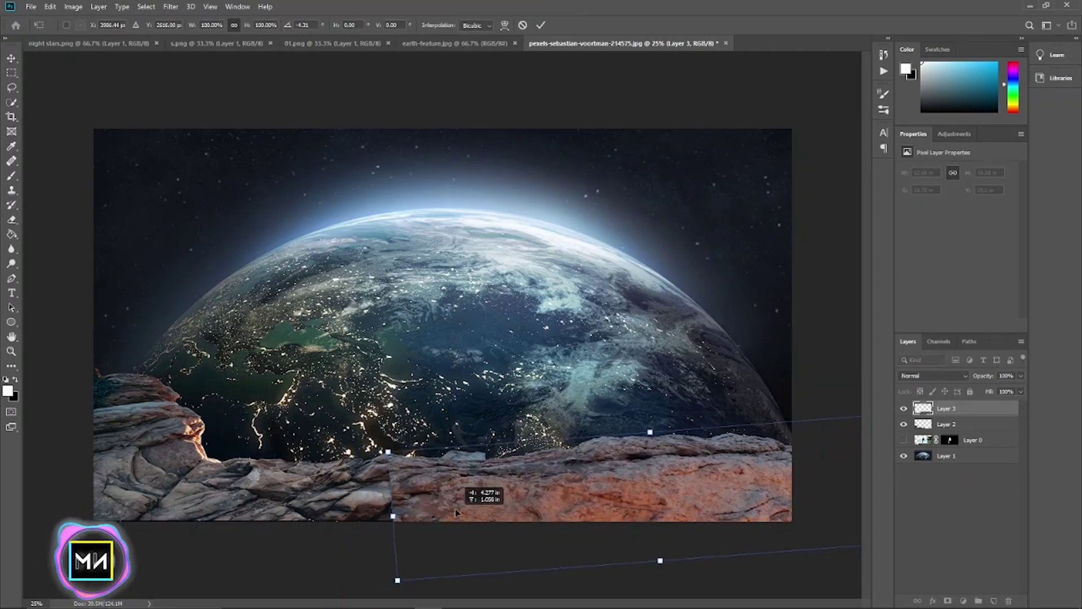
key(Return)
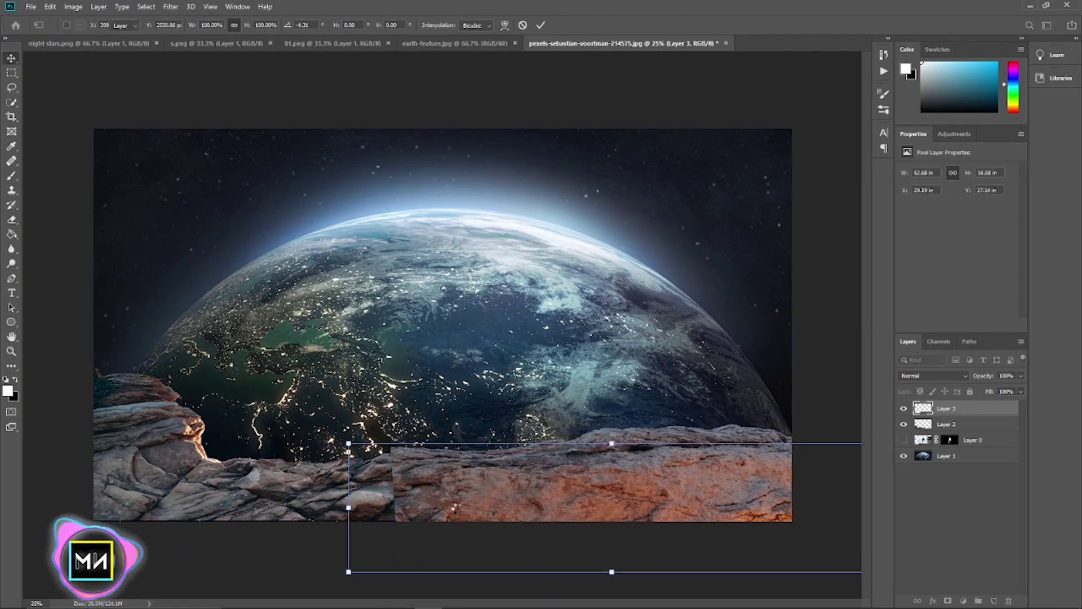
drag(443, 516, 423, 510)
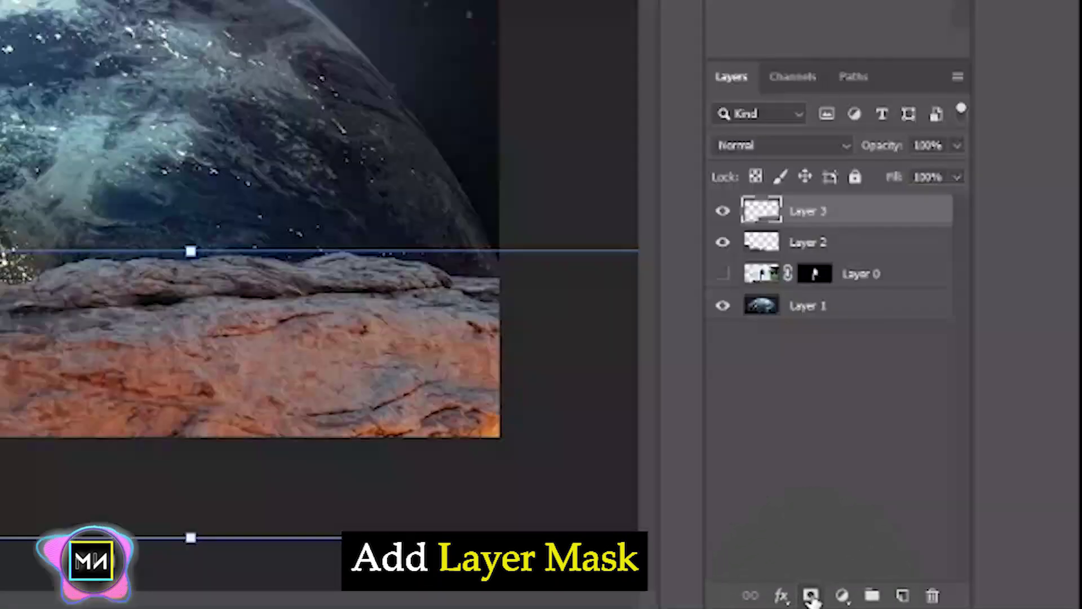
Mask the right rock and paint over the seam with a 34% opacity brush.
click(810, 595)
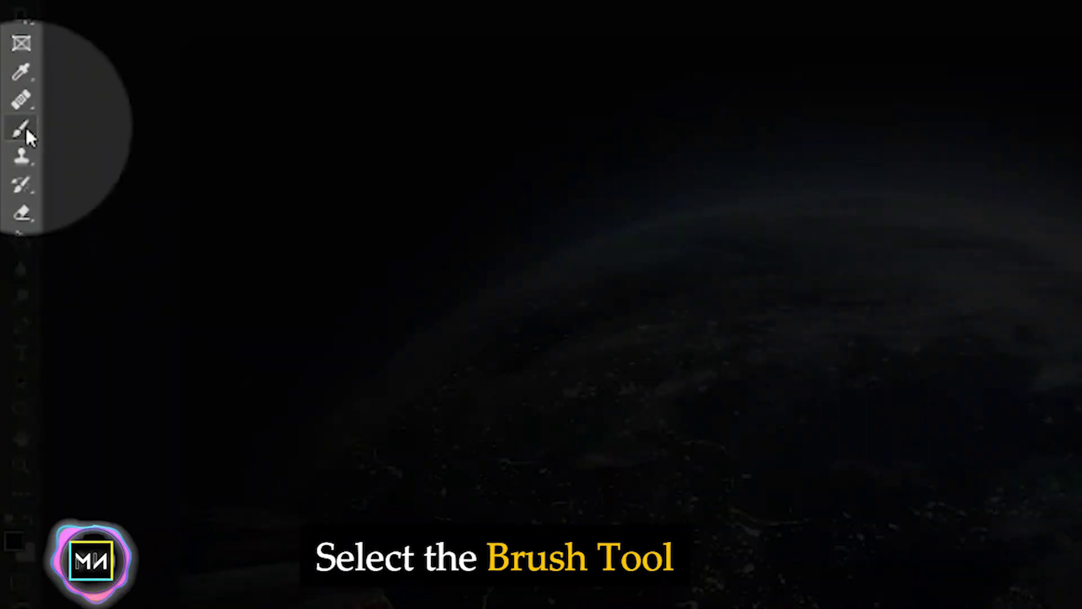
click(23, 128)
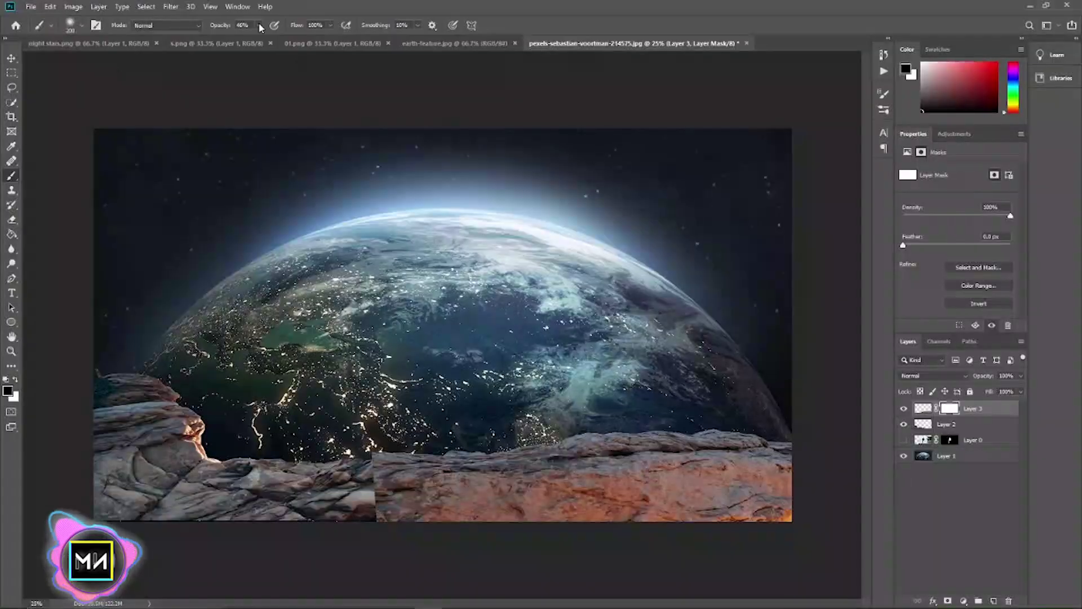
click(258, 25)
drag(255, 40, 252, 40)
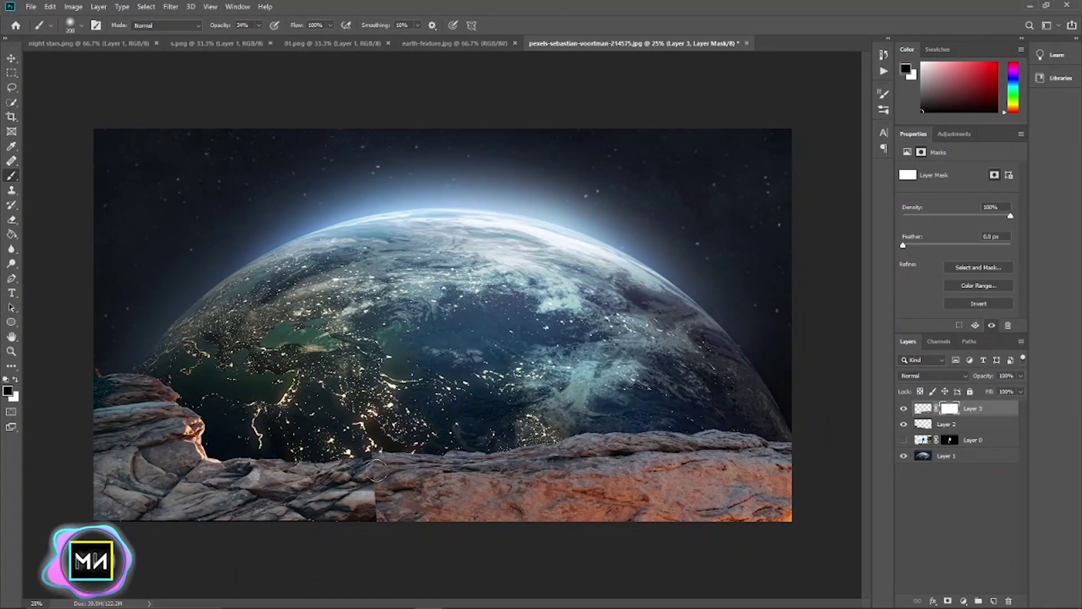
mouse_move(377, 469)
mouse_down()
mouse_move(379, 493)
mouse_move(366, 496)
mouse_up()
key(bracketright)
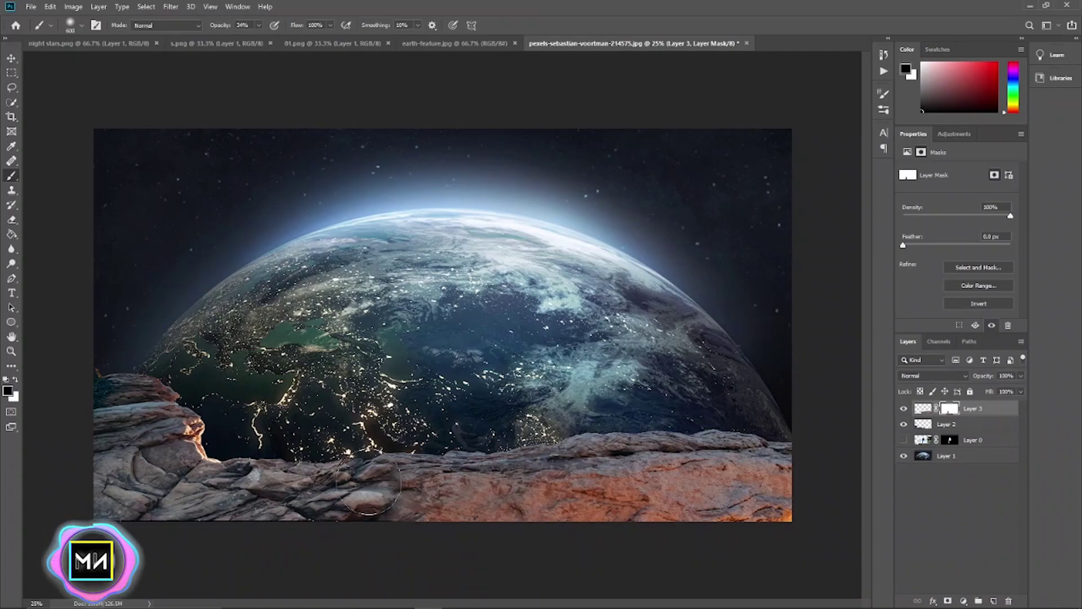
key(bracketleft)
key(bracketleft)
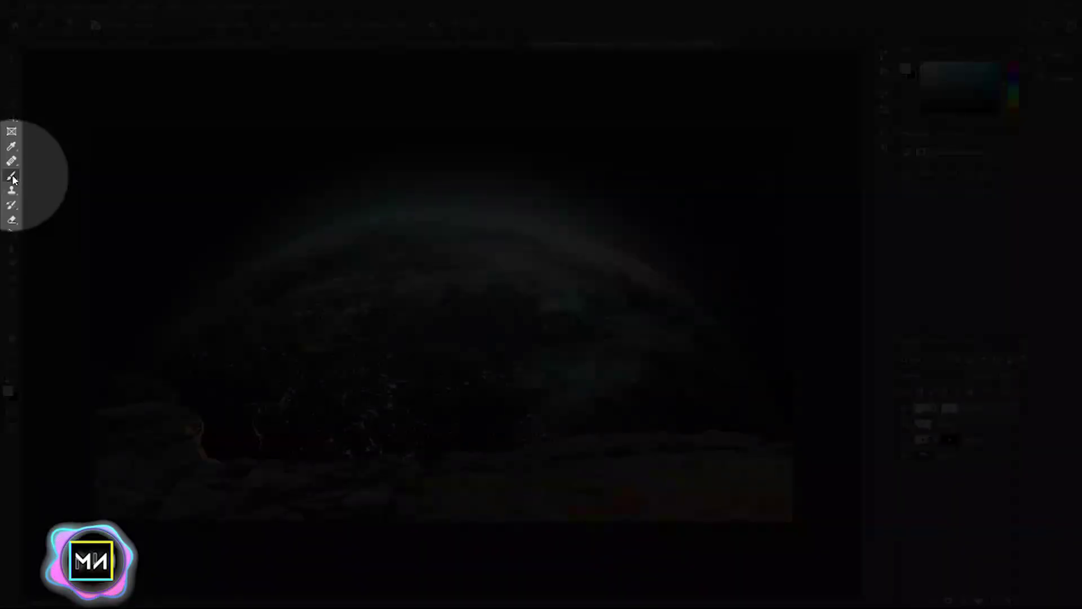
Recolour the orange rock edge grey using the Color Replacement Tool with black foreground.
right_click(12, 177)
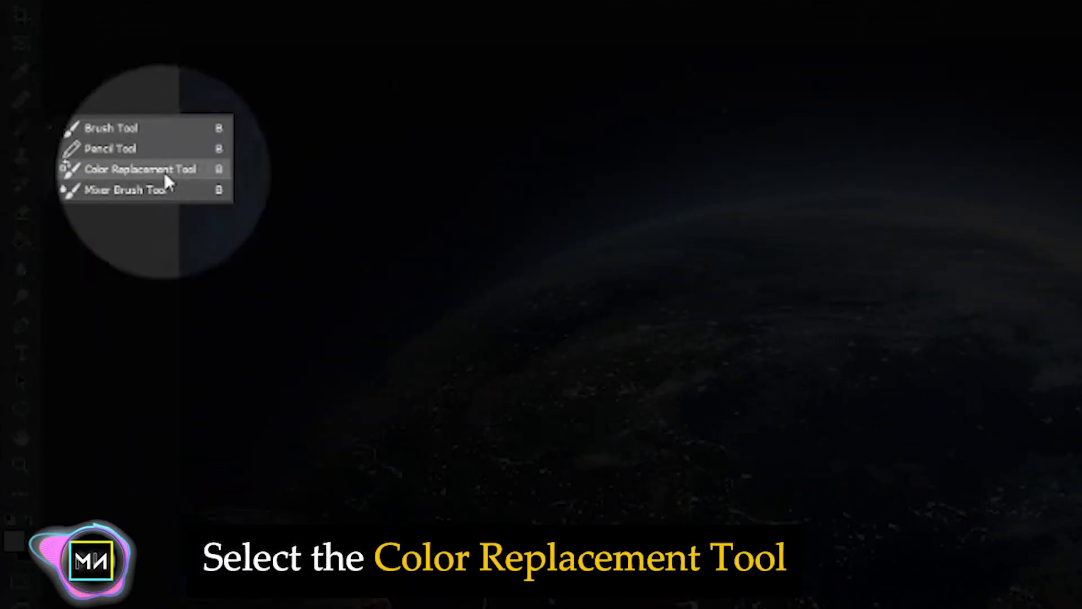
click(97, 171)
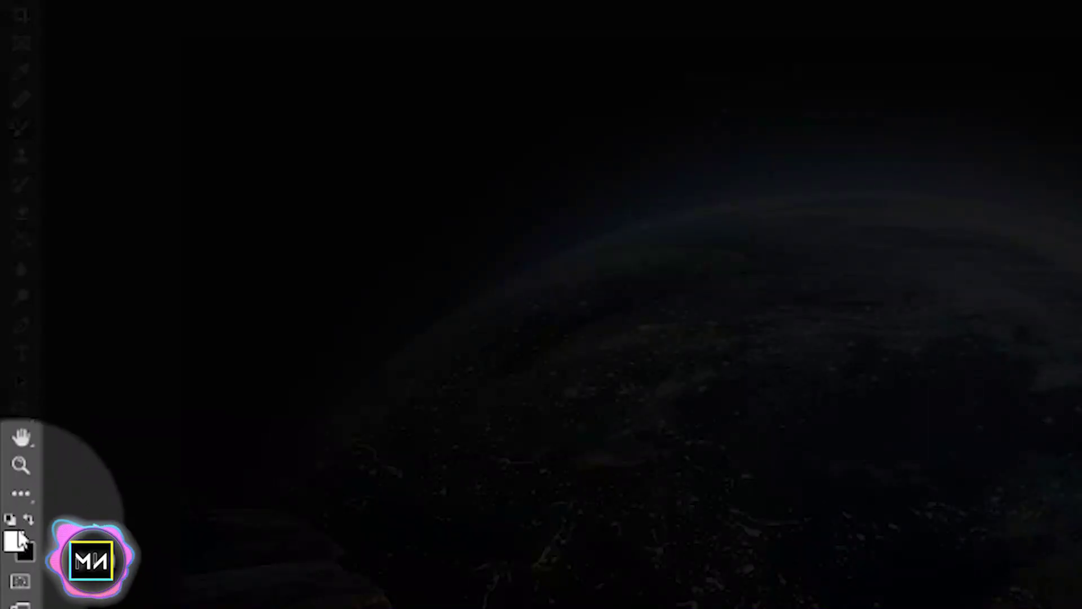
click(29, 518)
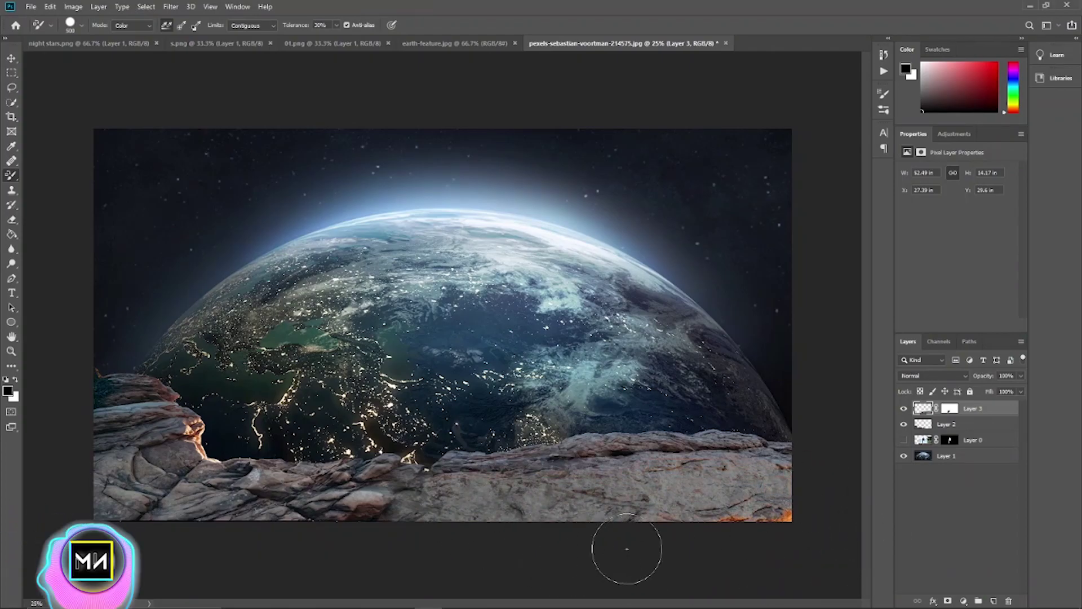
mouse_move(707, 526)
mouse_down()
mouse_move(808, 516)
mouse_move(734, 519)
mouse_up()
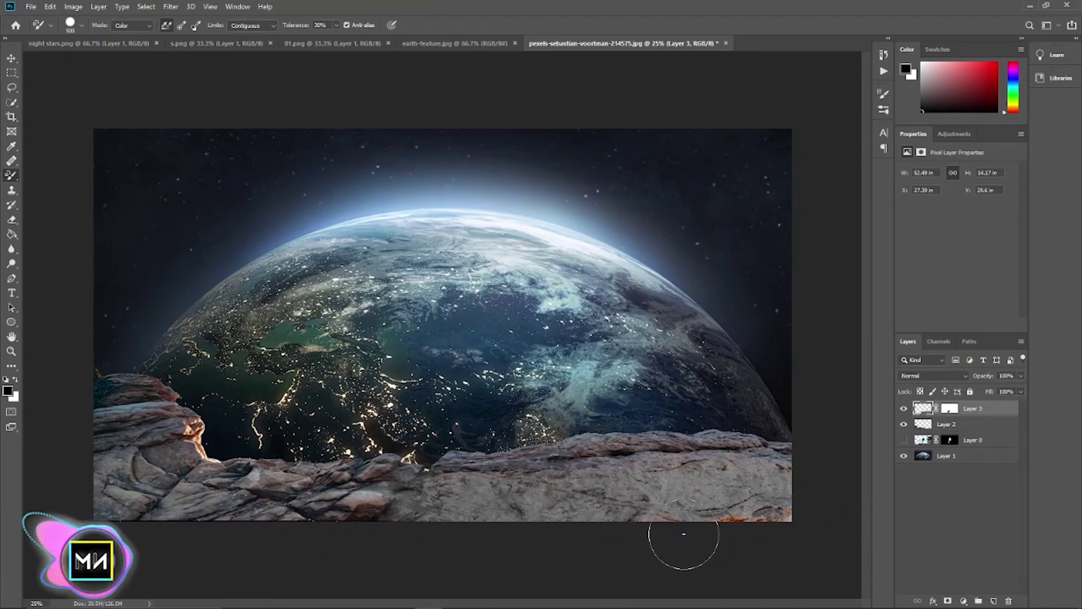
click(661, 522)
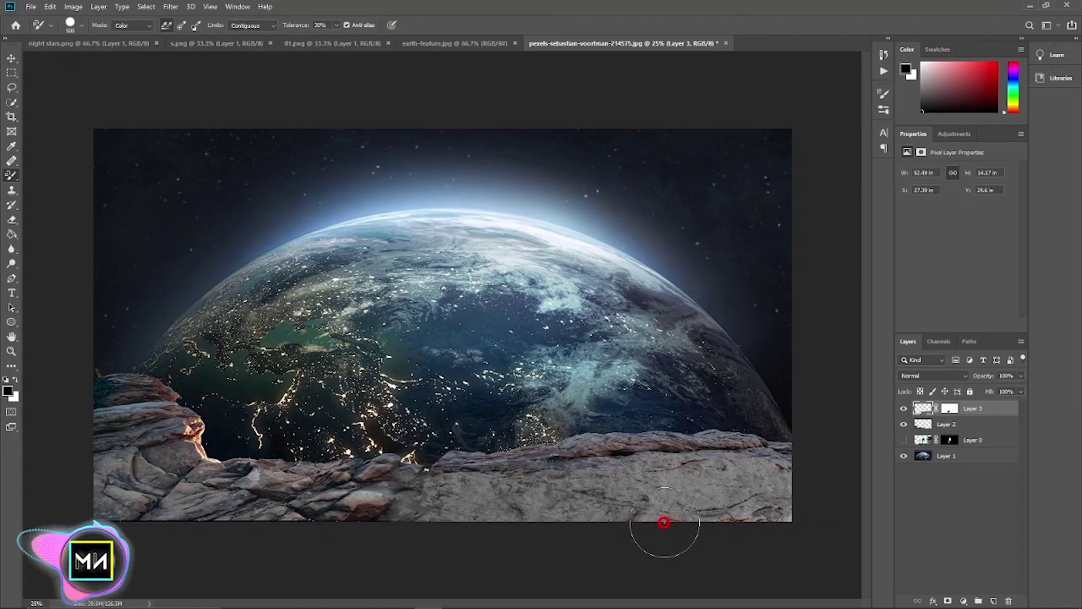
click(11, 58)
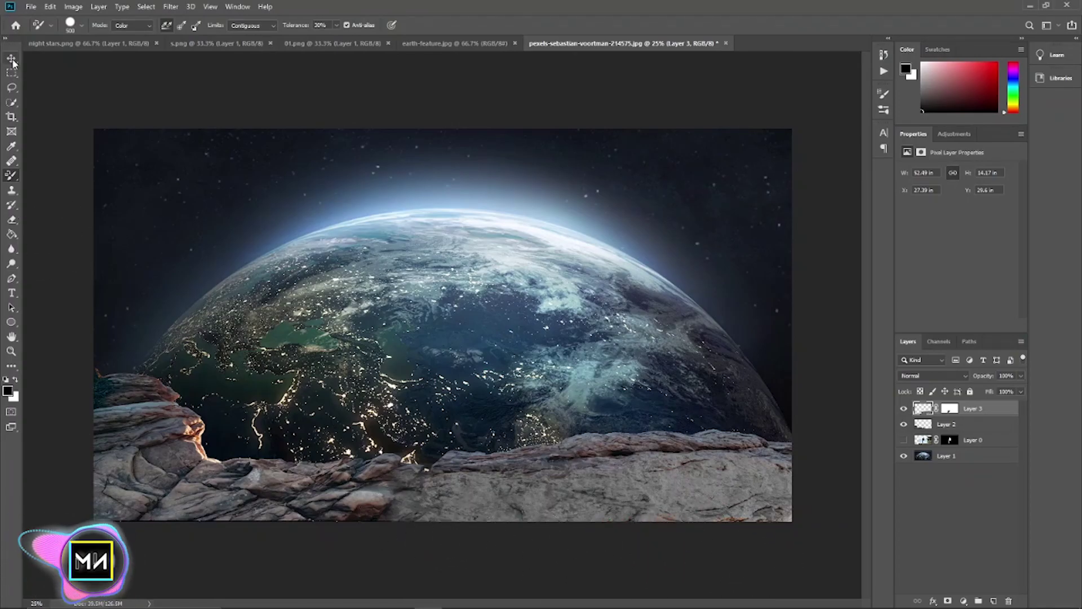
Merge Layer 2 and Layer 3 into a single rock layer.
shift+click(982, 423)
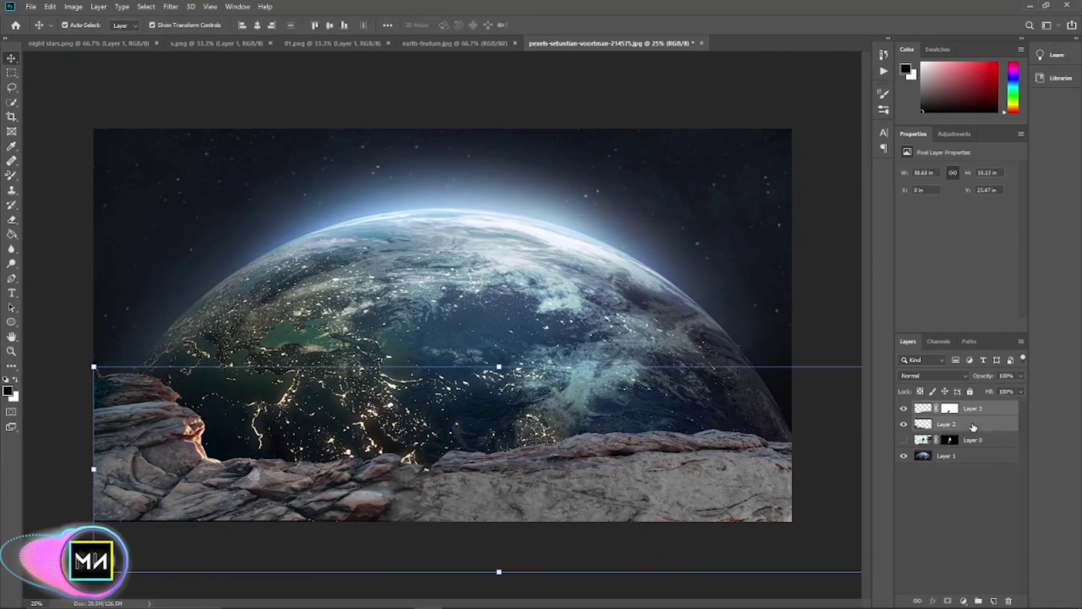
right_click(988, 416)
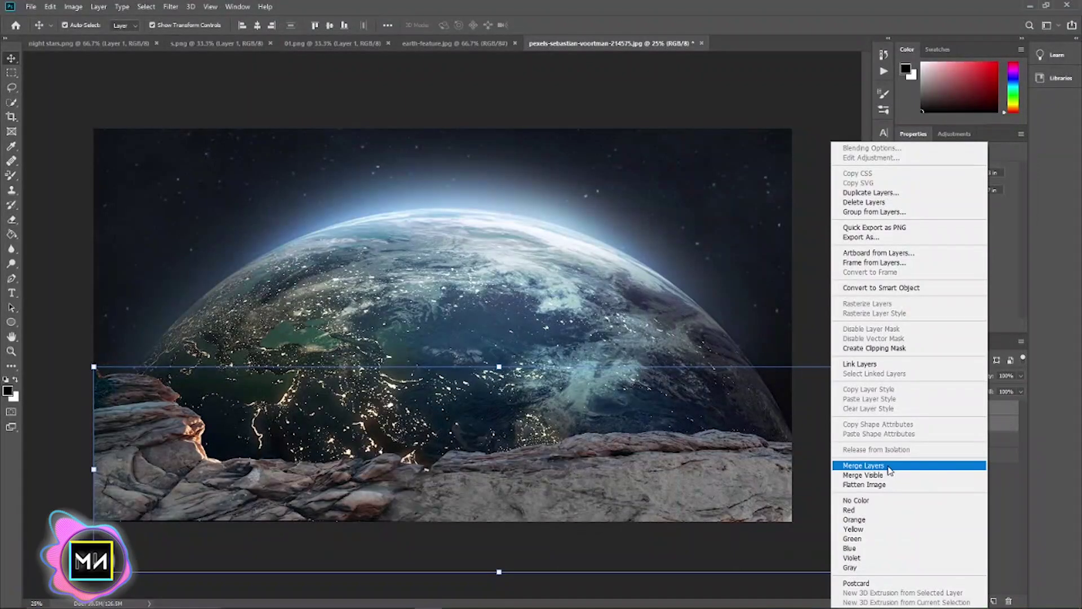
click(889, 467)
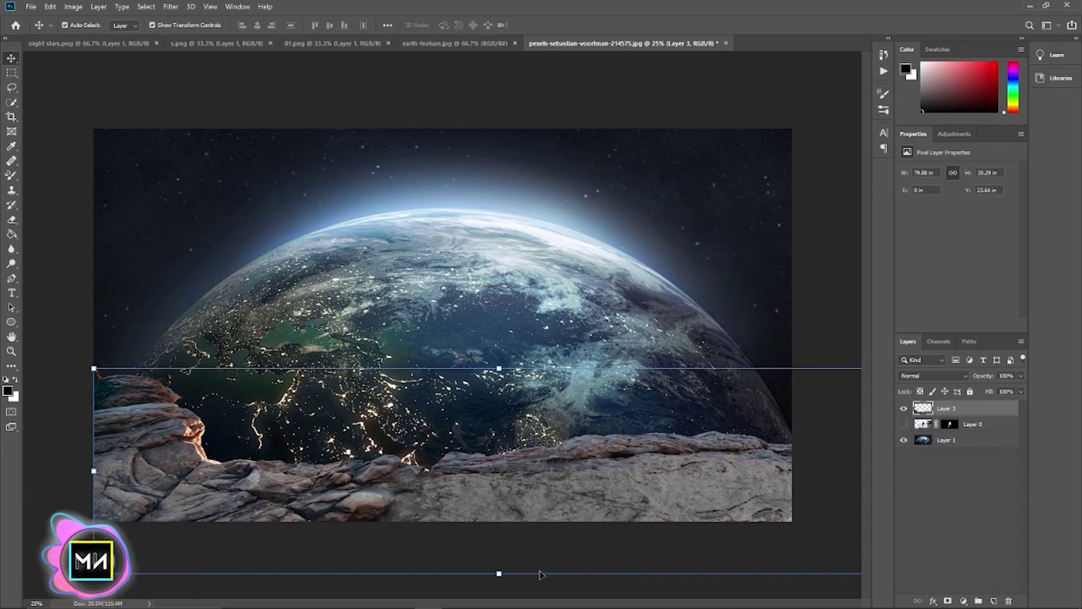
drag(646, 491, 637, 484)
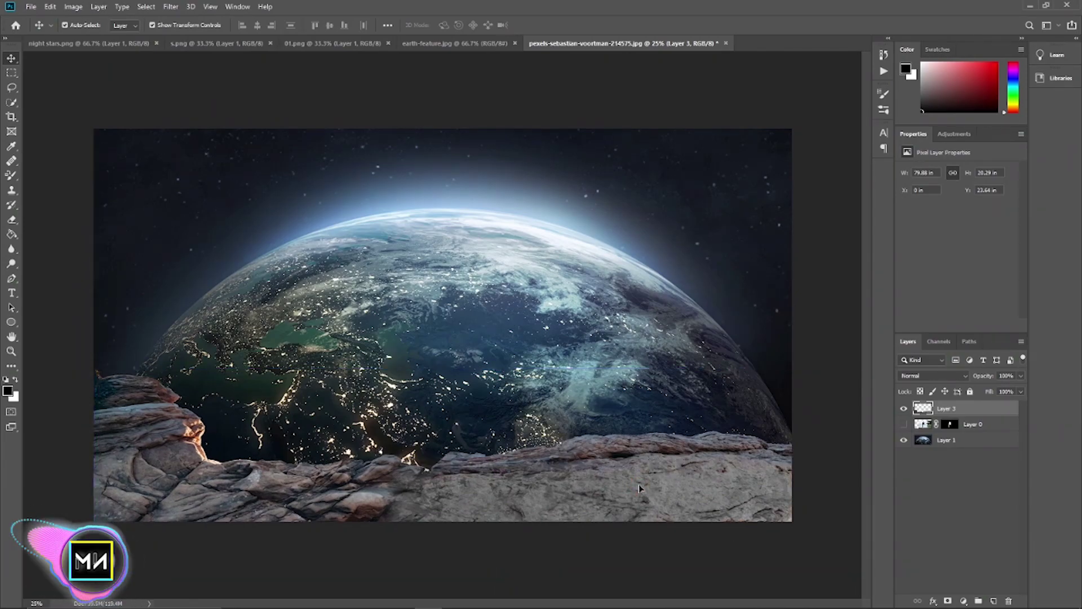
click(902, 491)
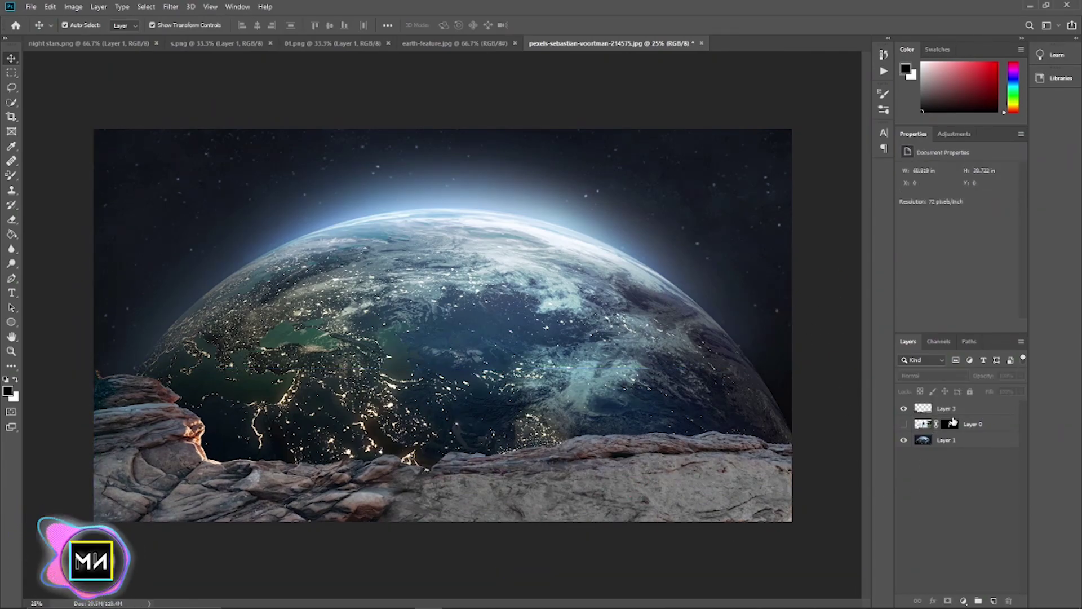
Move Layer 0 above the rocks and stand the girl level on the ledge.
drag(960, 426, 903, 420)
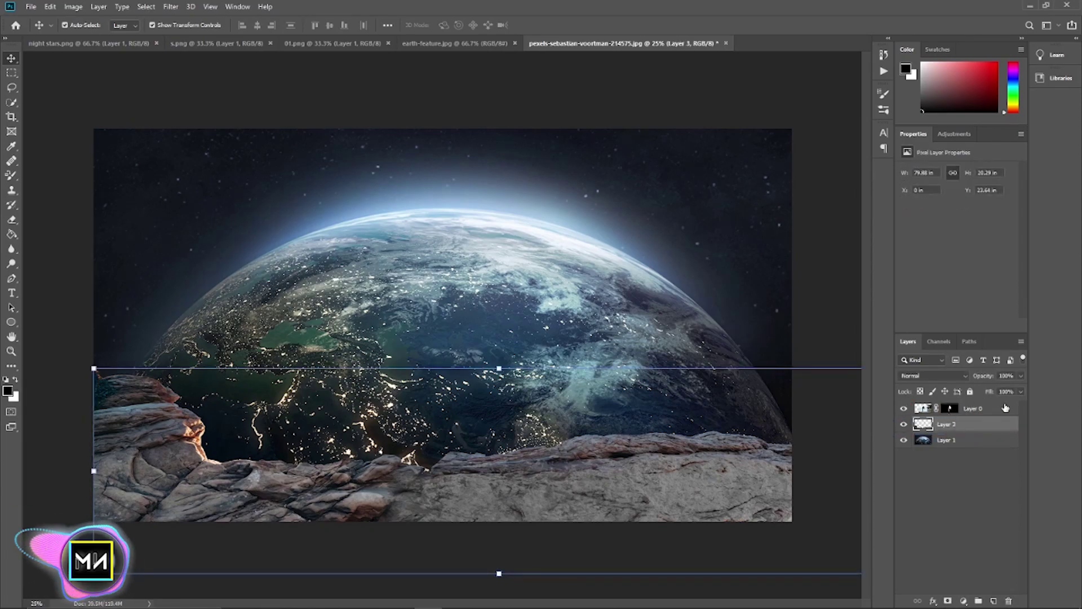
drag(447, 272, 490, 283)
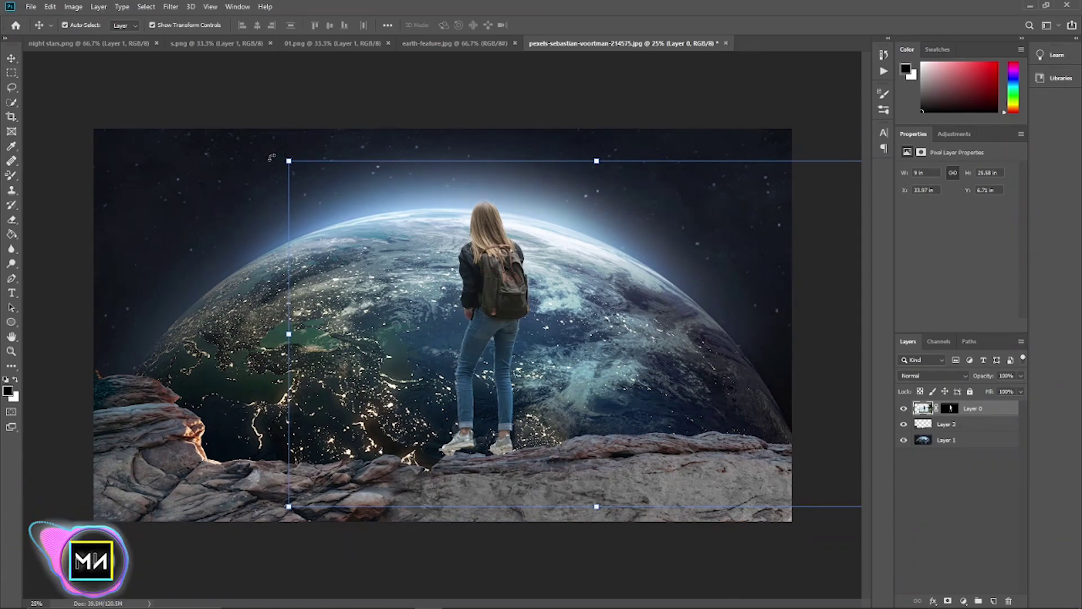
drag(271, 157, 302, 176)
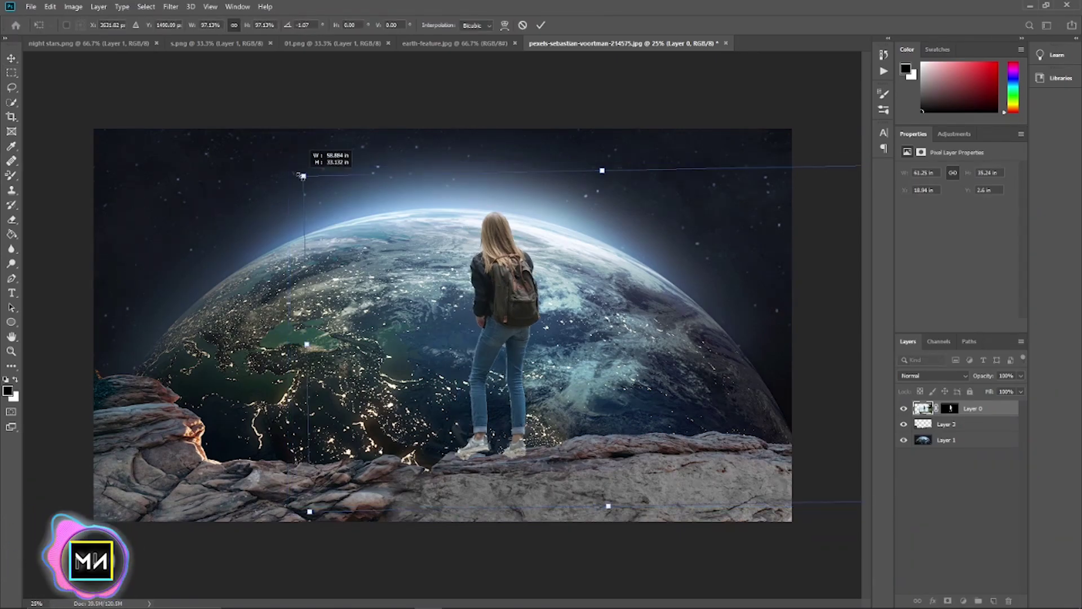
drag(478, 269, 470, 271)
drag(501, 305, 492, 307)
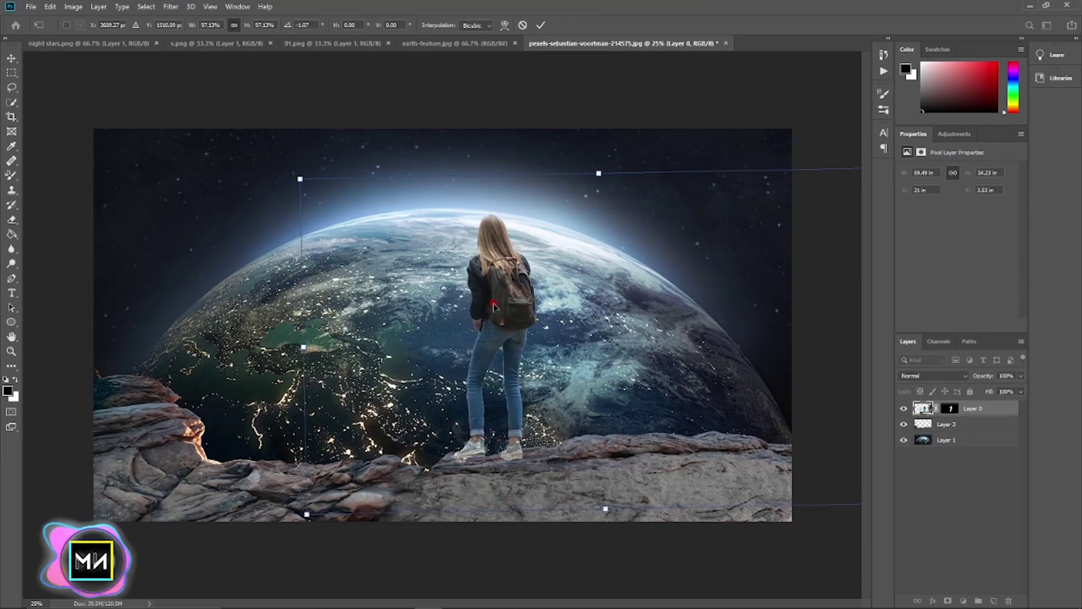
key(Return)
Paint on Layer 0's mask to hide the rock patches under both sneakers, then toggle visibility to check.
scroll(506, 324, up, 2)
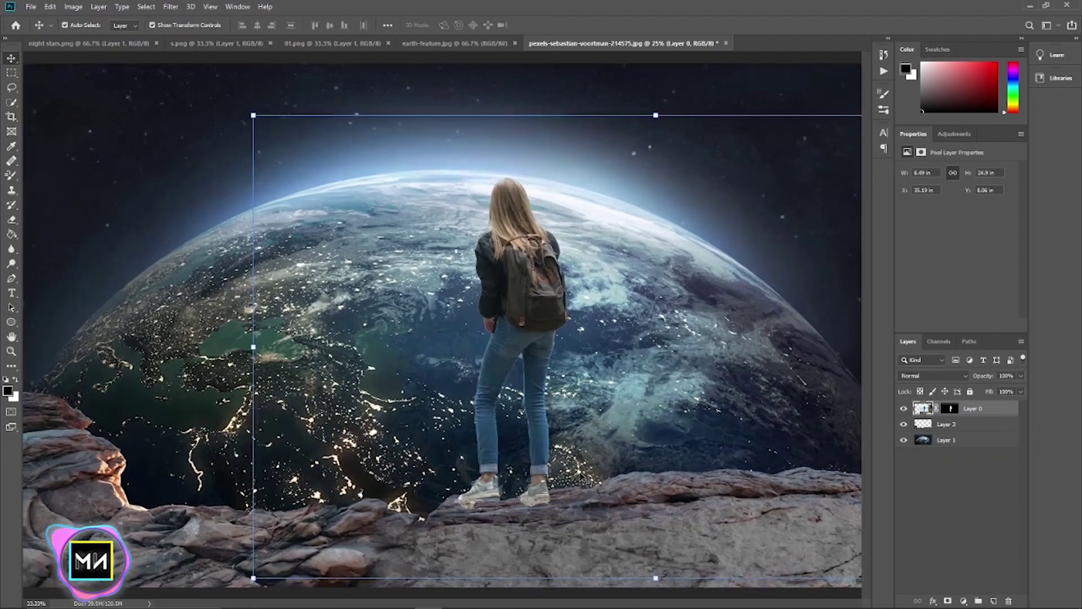
scroll(479, 282, up, 2)
scroll(450, 226, up, 2)
scroll(440, 203, up, 1)
scroll(446, 237, up, 2)
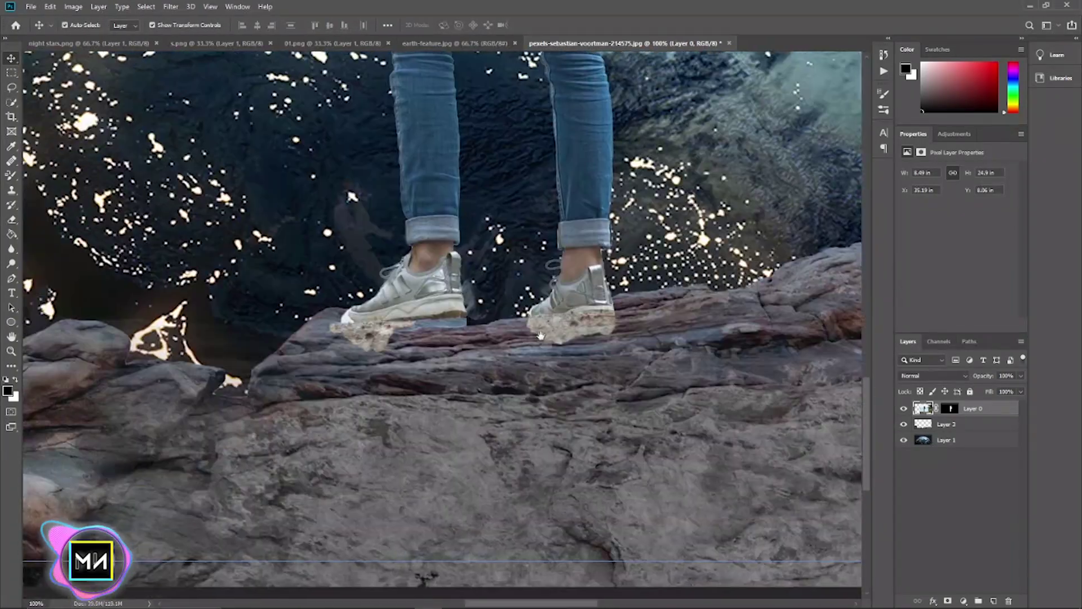
scroll(450, 276, up, 2)
scroll(454, 314, up, 2)
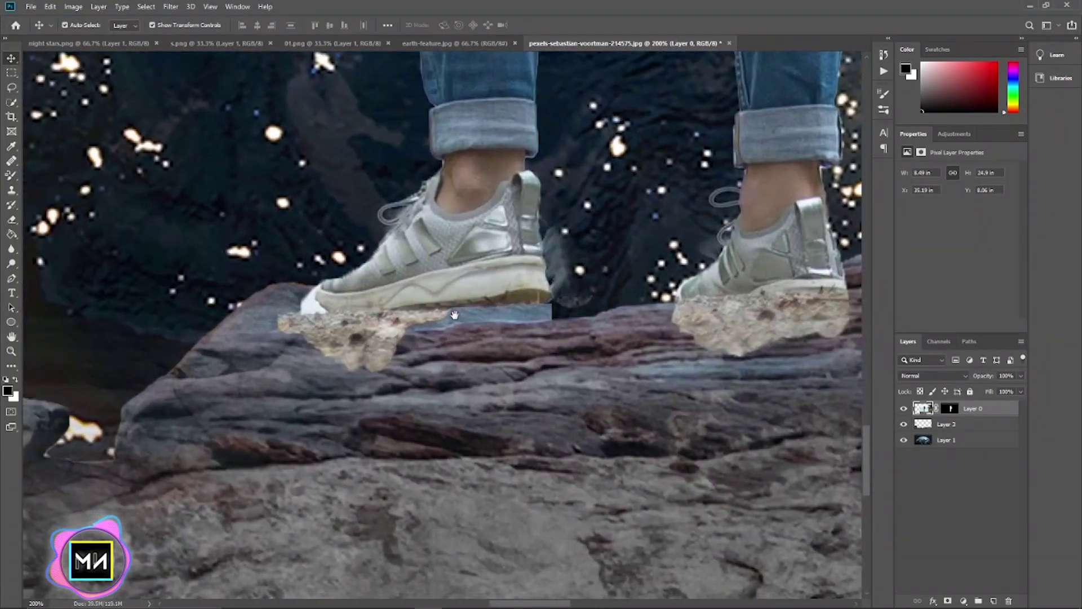
click(951, 411)
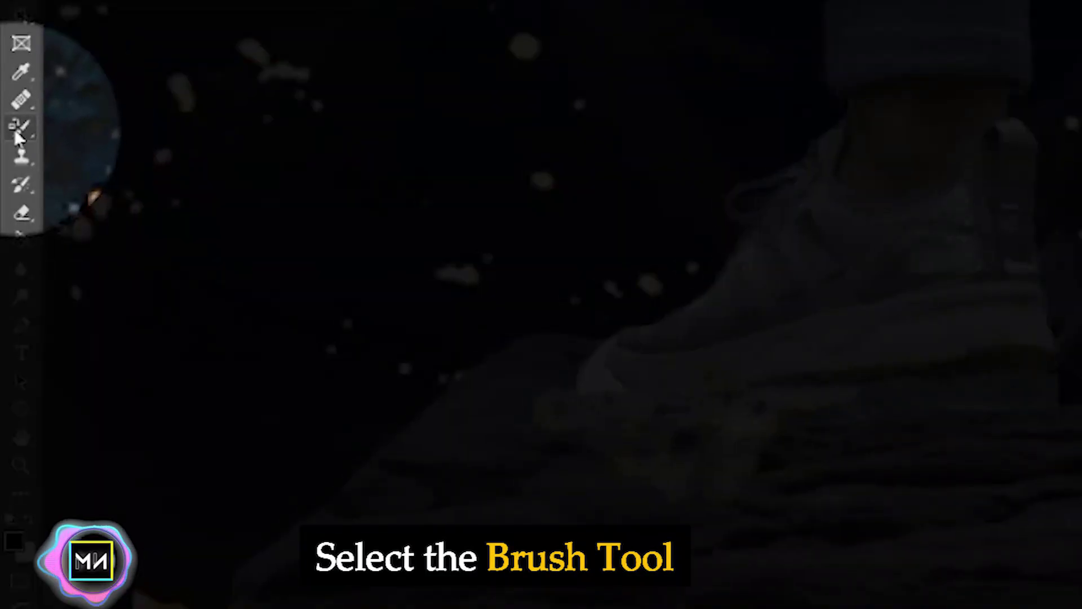
right_click(11, 175)
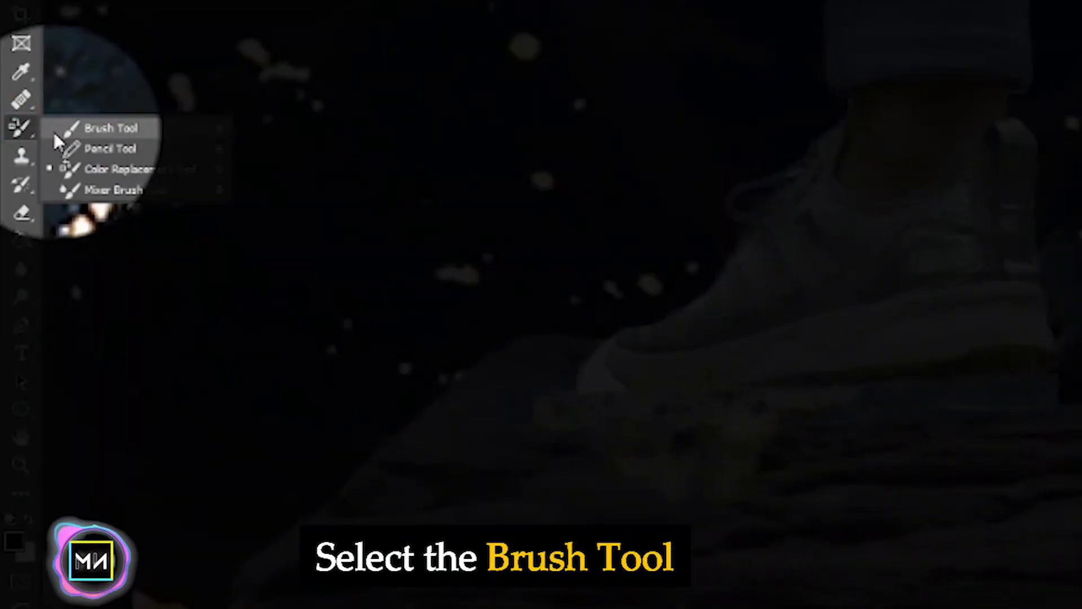
click(101, 131)
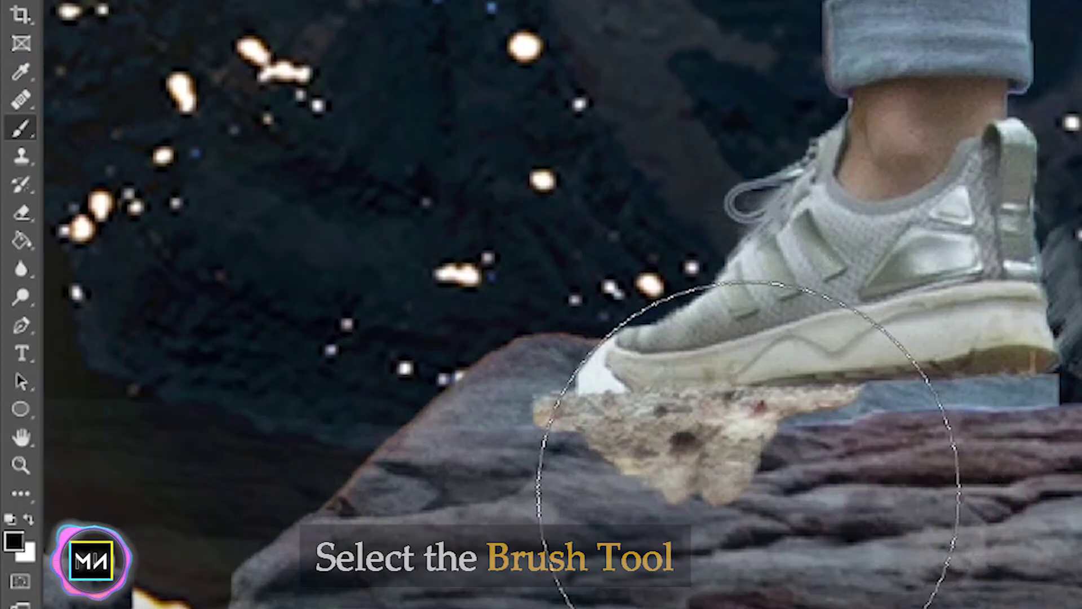
key(bracketleft)
key(bracketleft)
key(bracketleft)
mouse_move(586, 457)
mouse_down()
mouse_move(523, 400)
mouse_move(701, 466)
mouse_move(671, 483)
mouse_move(633, 430)
mouse_move(945, 426)
mouse_up()
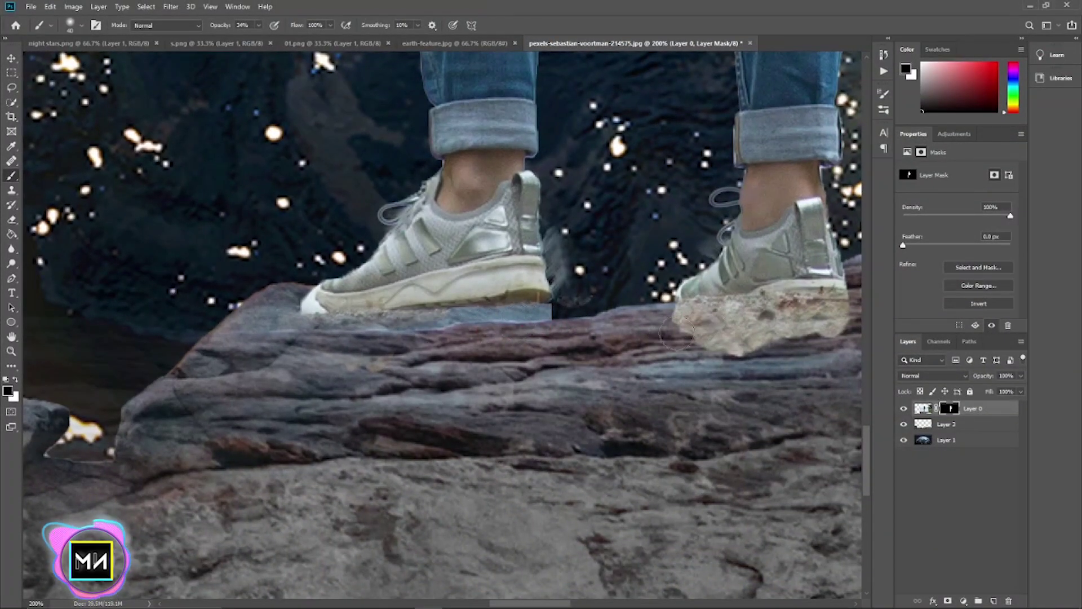
mouse_move(677, 333)
mouse_down()
mouse_move(456, 380)
mouse_move(645, 374)
mouse_up()
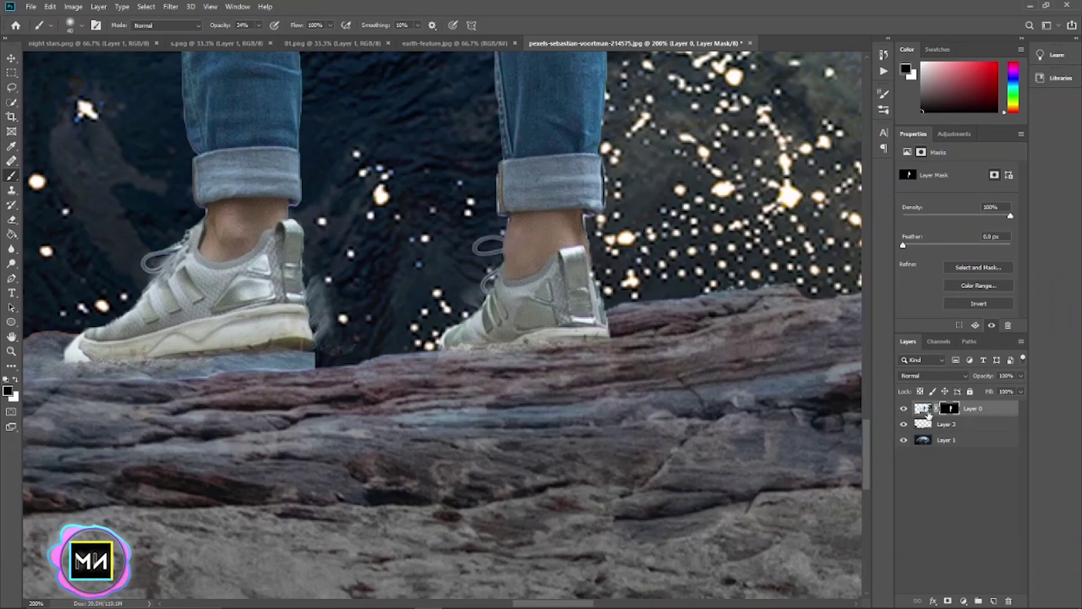
click(903, 409)
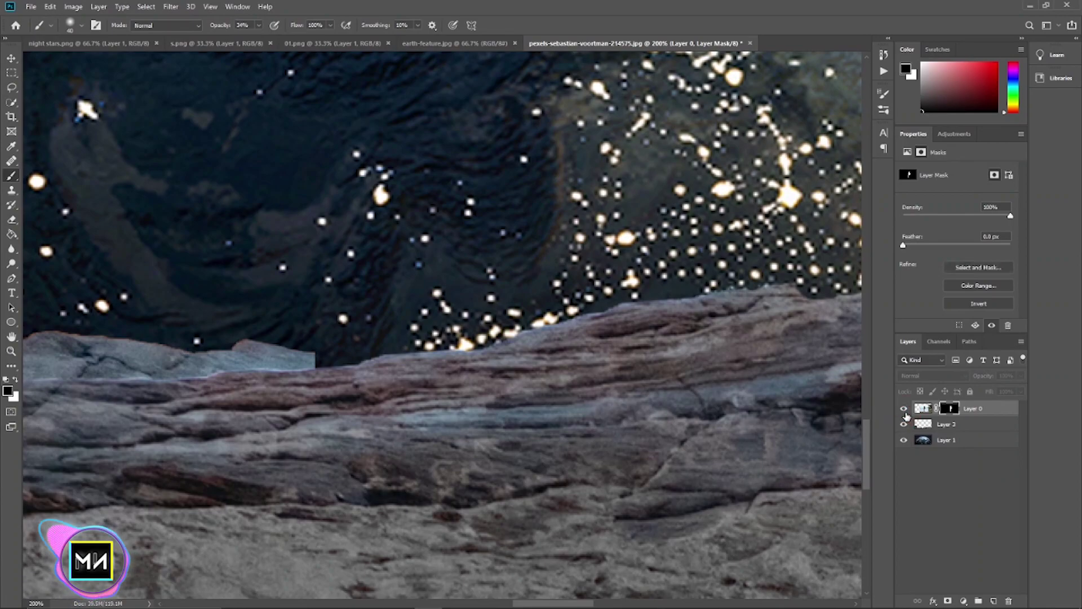
click(904, 409)
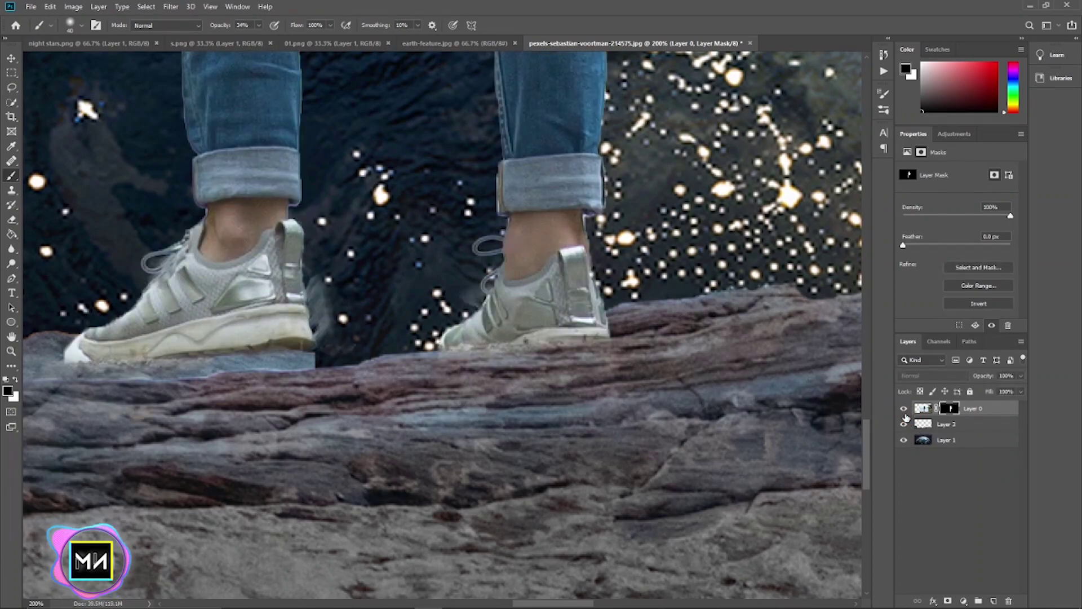
Zoom out and nudge Layer 0 slightly upward so the girl sits on the ledge.
key(ctrl+minus)
key(ctrl+minus)
key(ctrl+minus)
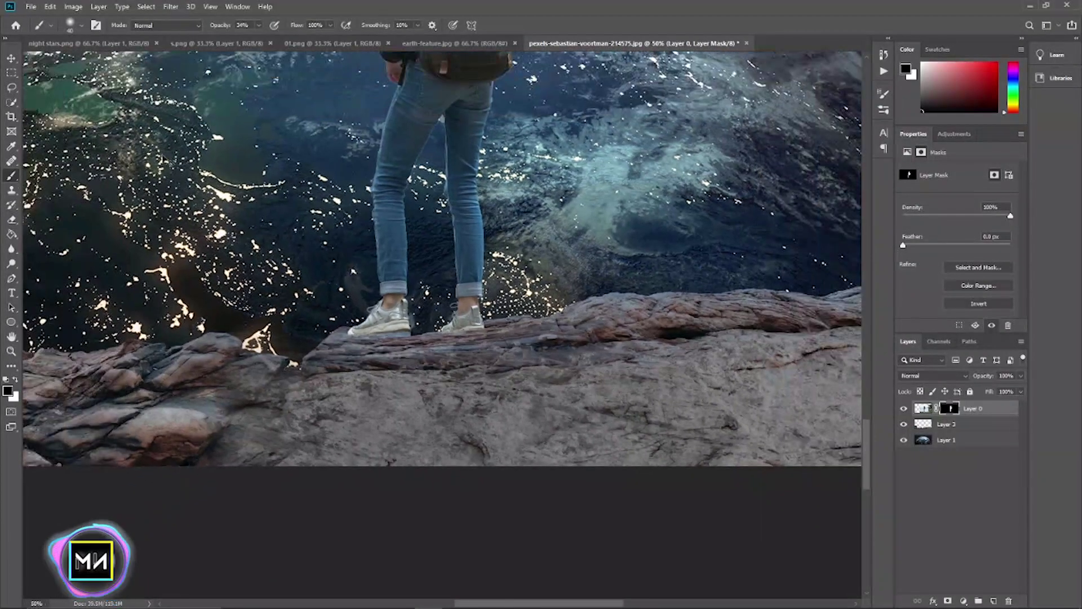
key(ctrl+minus)
click(11, 56)
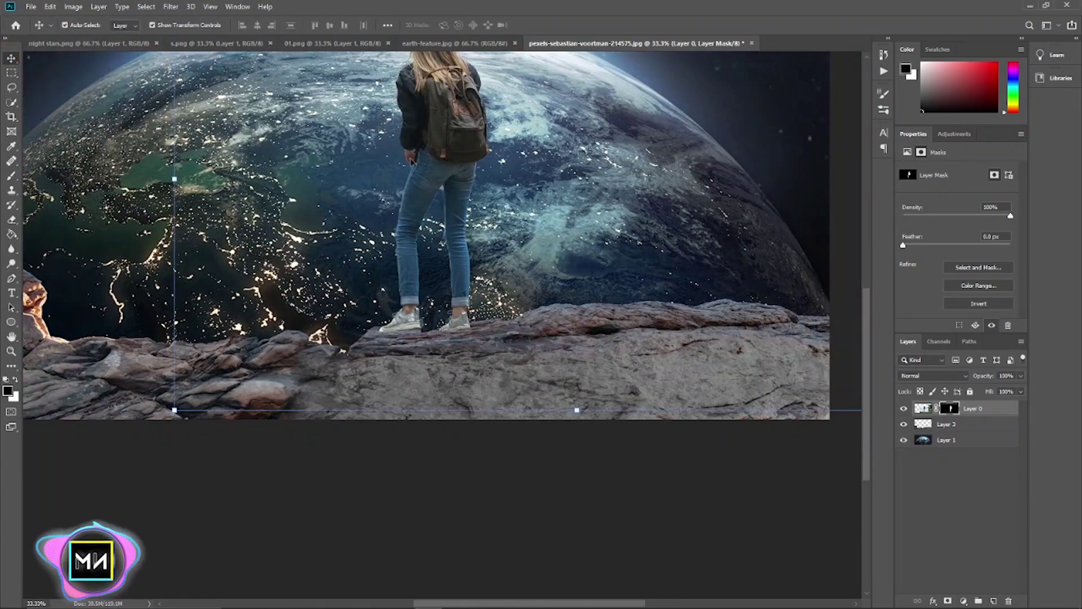
drag(426, 163, 429, 153)
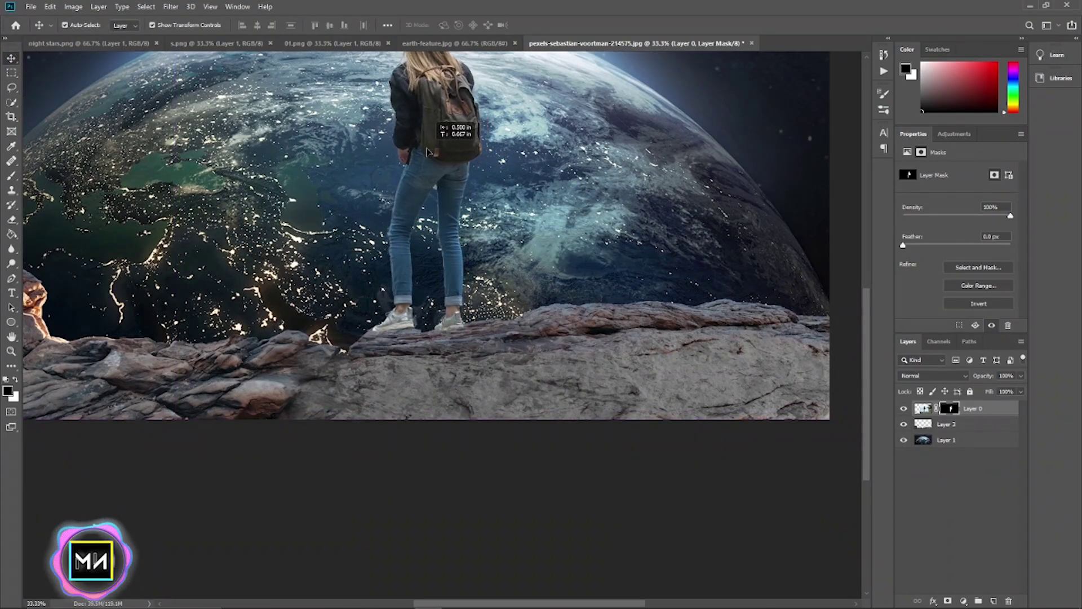
drag(429, 153, 430, 153)
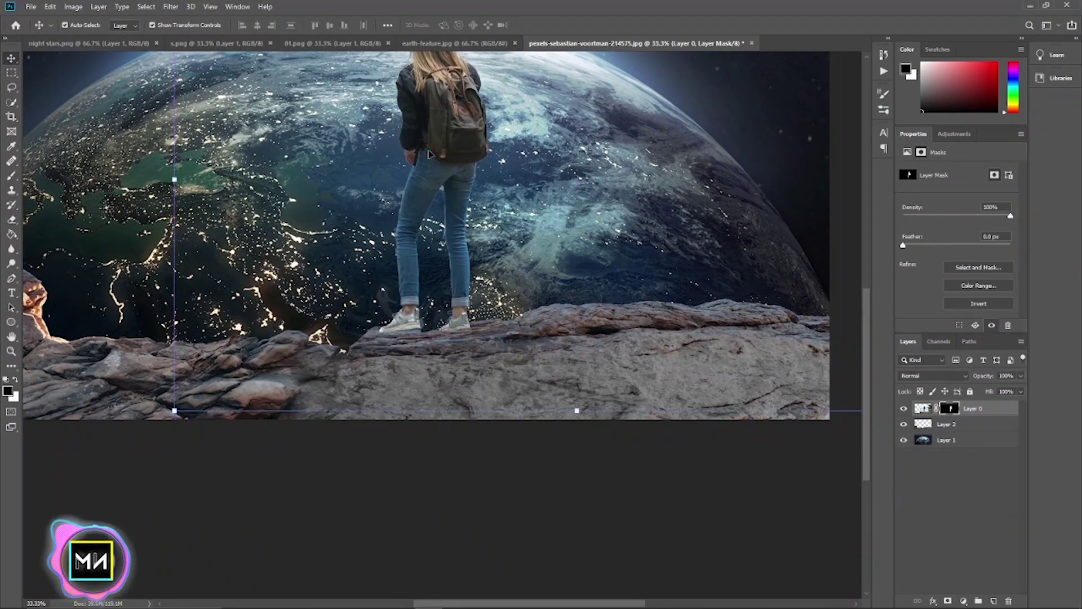
scroll(434, 157, down, 3)
click(639, 188)
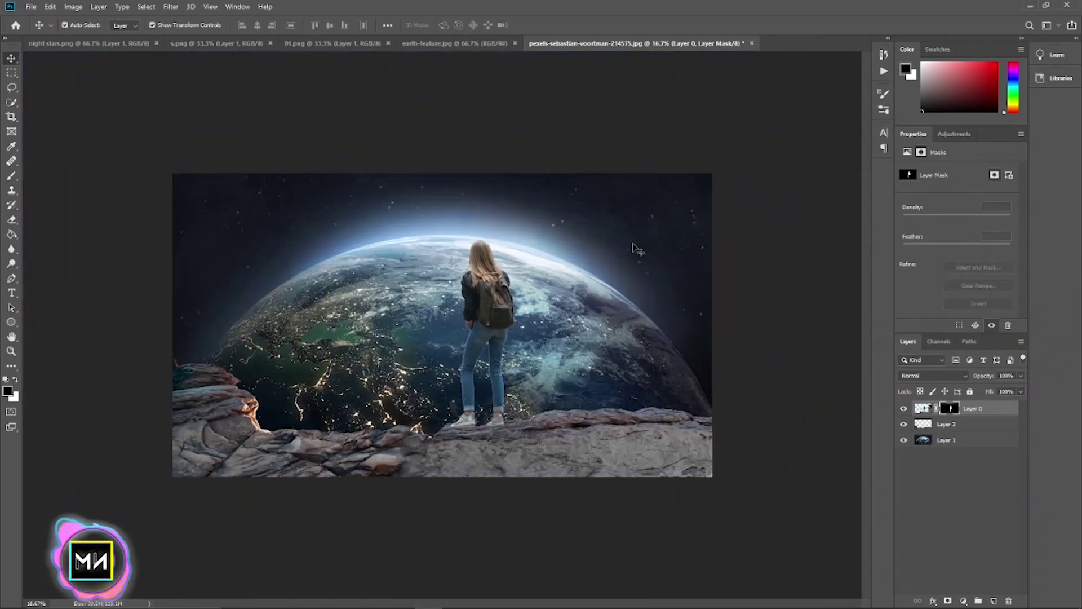
scroll(635, 252, up, 2)
scroll(635, 252, down, 1)
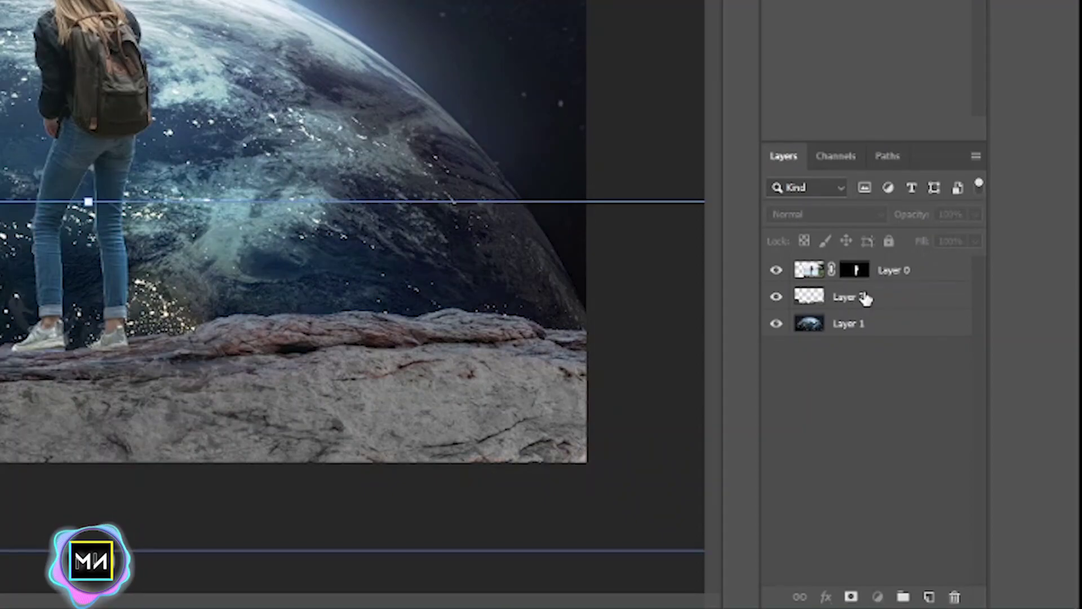
Add a Color Lookup adjustment clipped to Layer 3 using Moonlight.3DL.
click(865, 299)
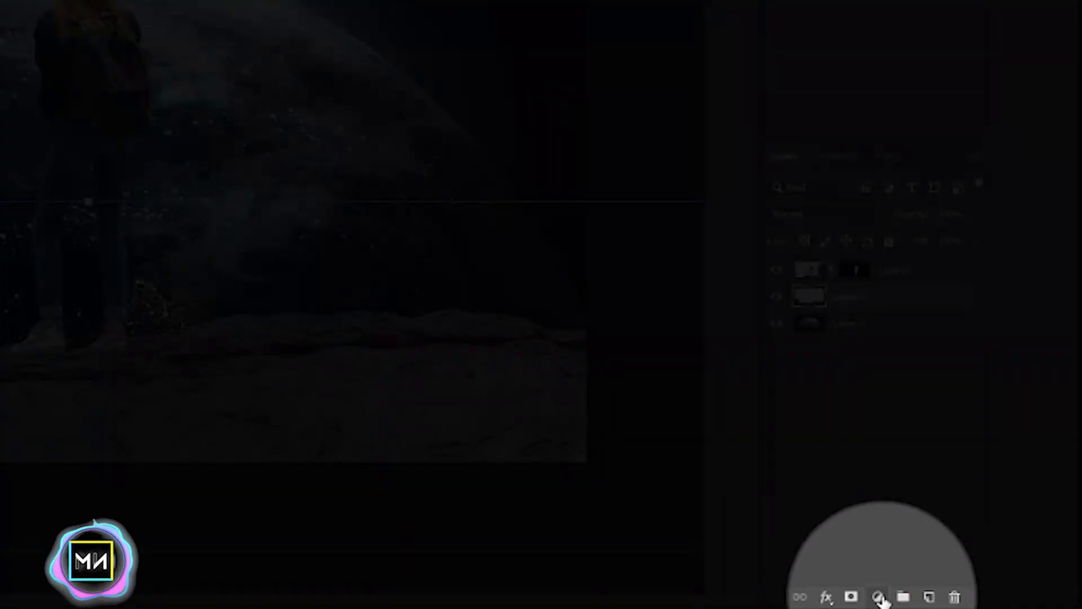
click(879, 599)
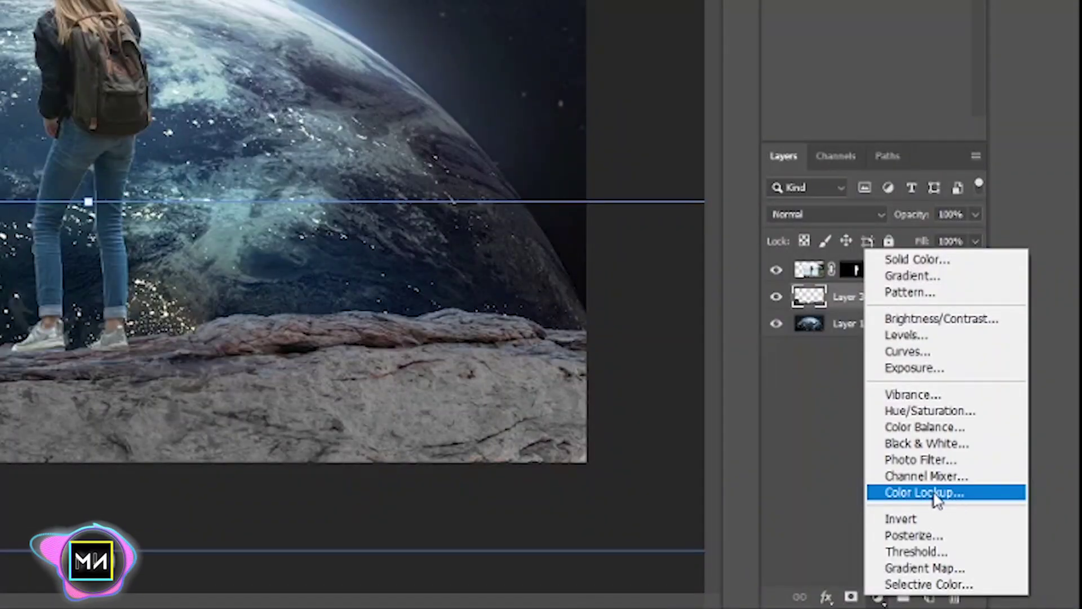
click(934, 492)
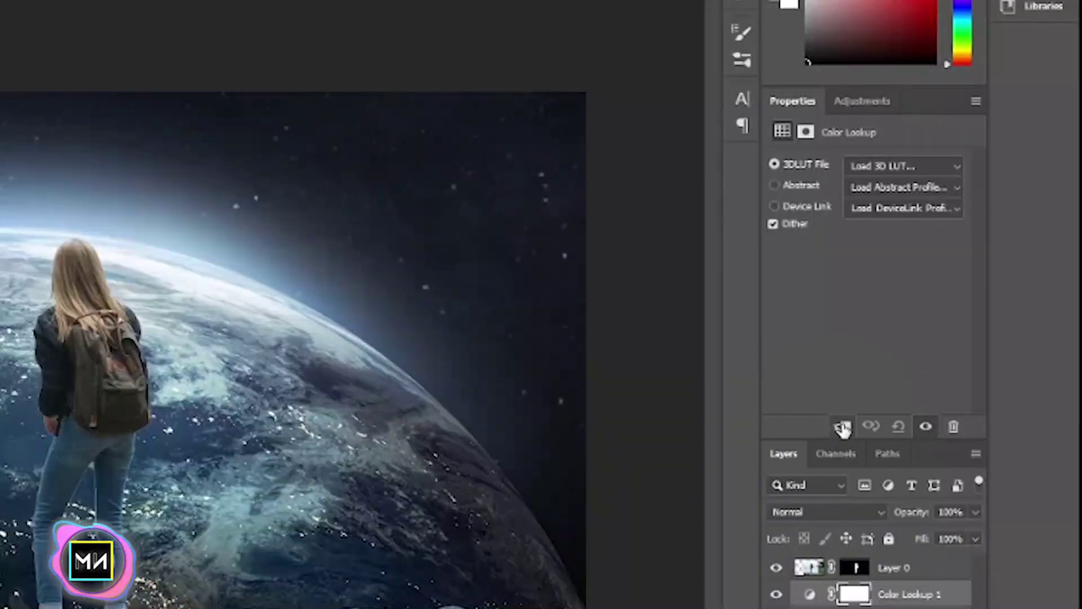
click(841, 428)
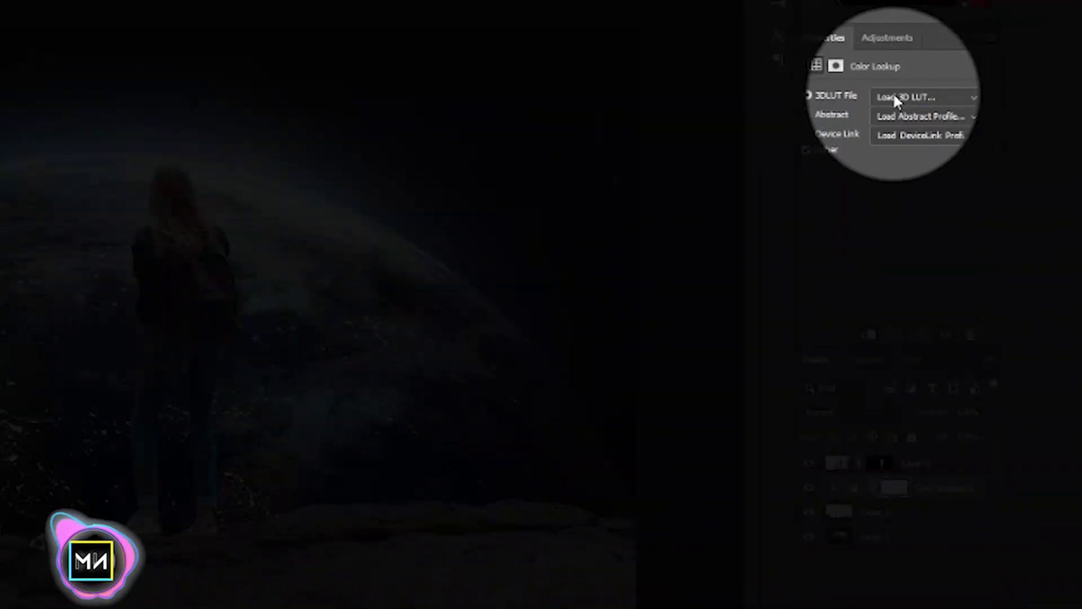
click(895, 96)
click(896, 531)
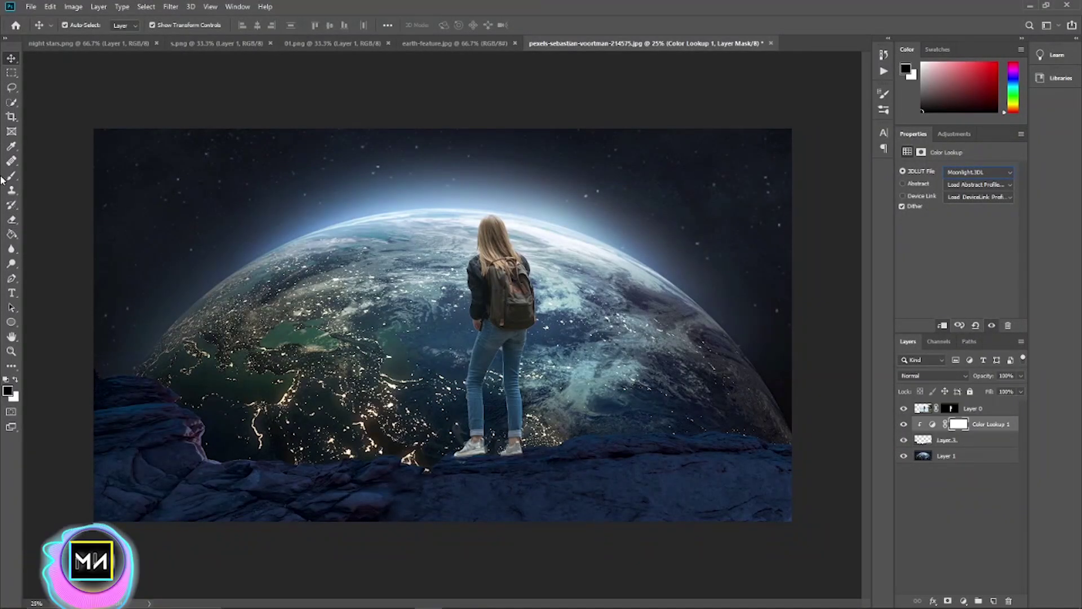
Switch to a smaller Brush at 10% opacity for refining the mask.
click(11, 175)
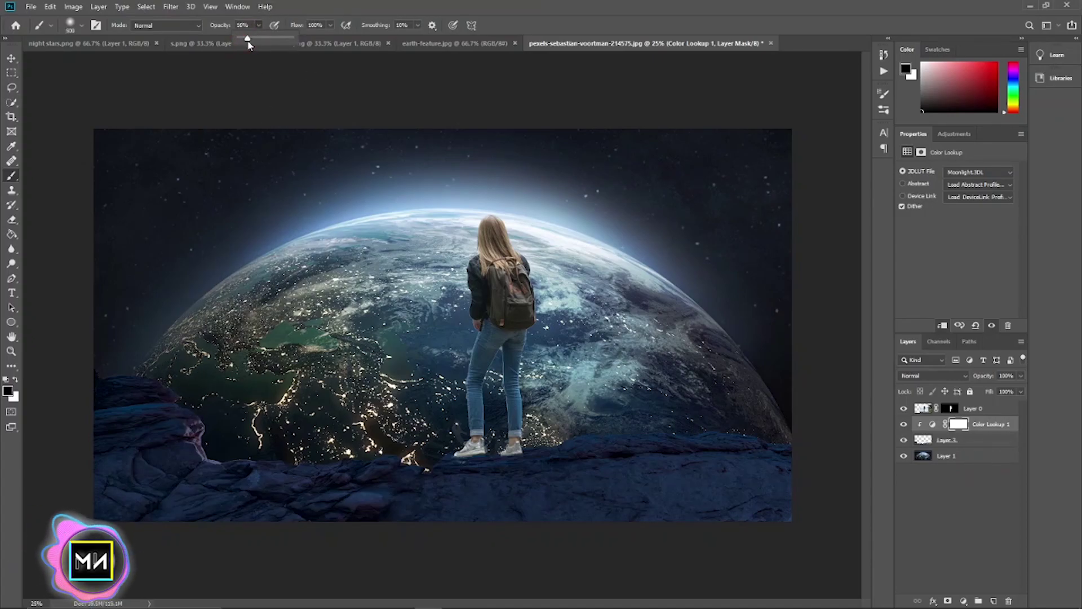
drag(243, 48, 241, 48)
key(bracketleft)
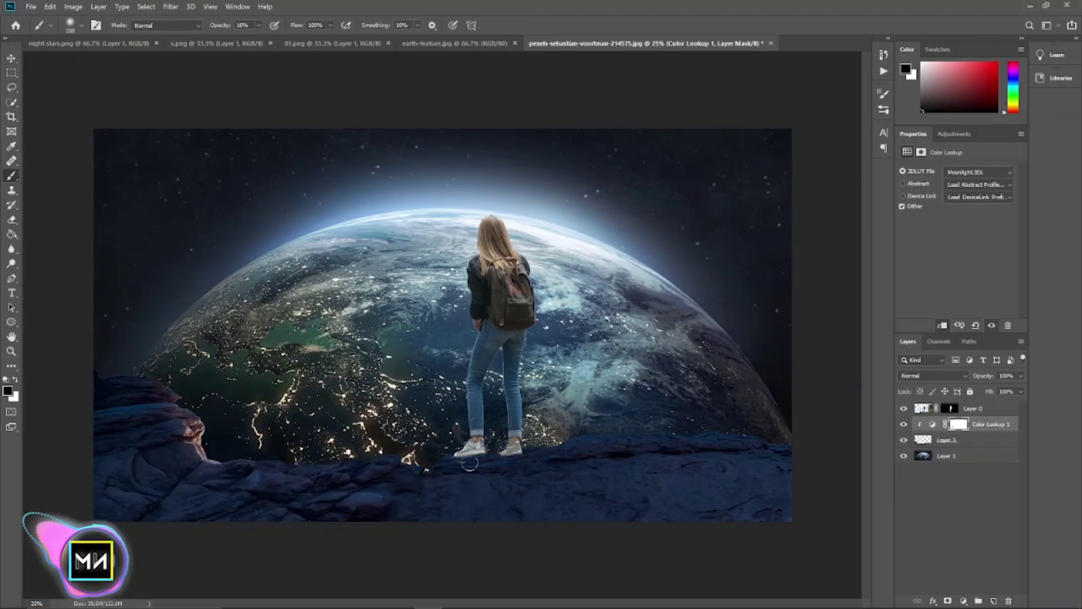
Add a Moonlight.3DL Color Lookup clipped to Layer 0 and select that adjustment.
click(11, 58)
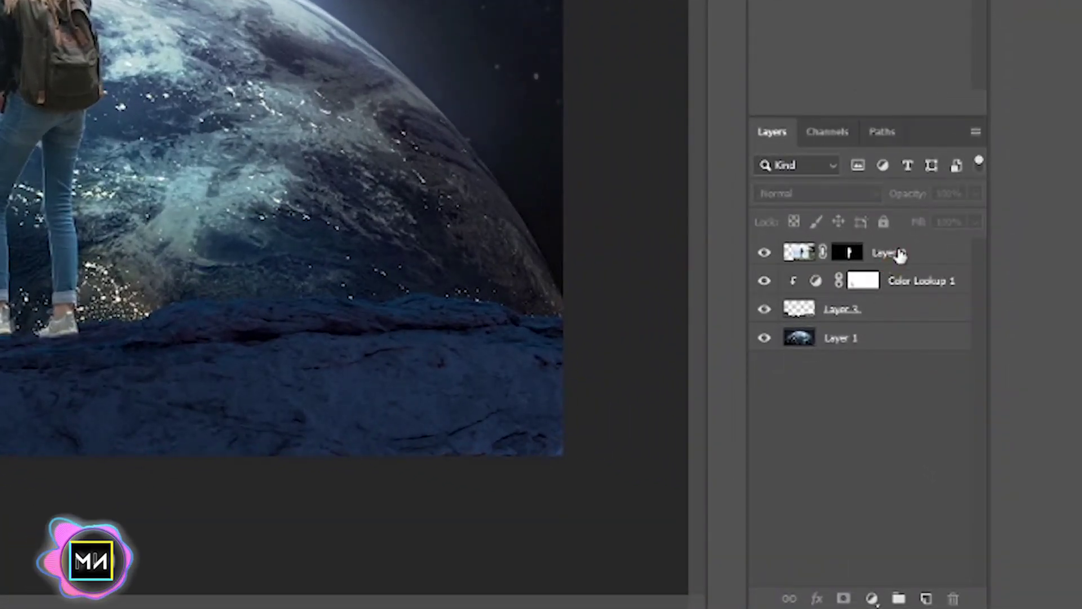
click(900, 255)
click(871, 597)
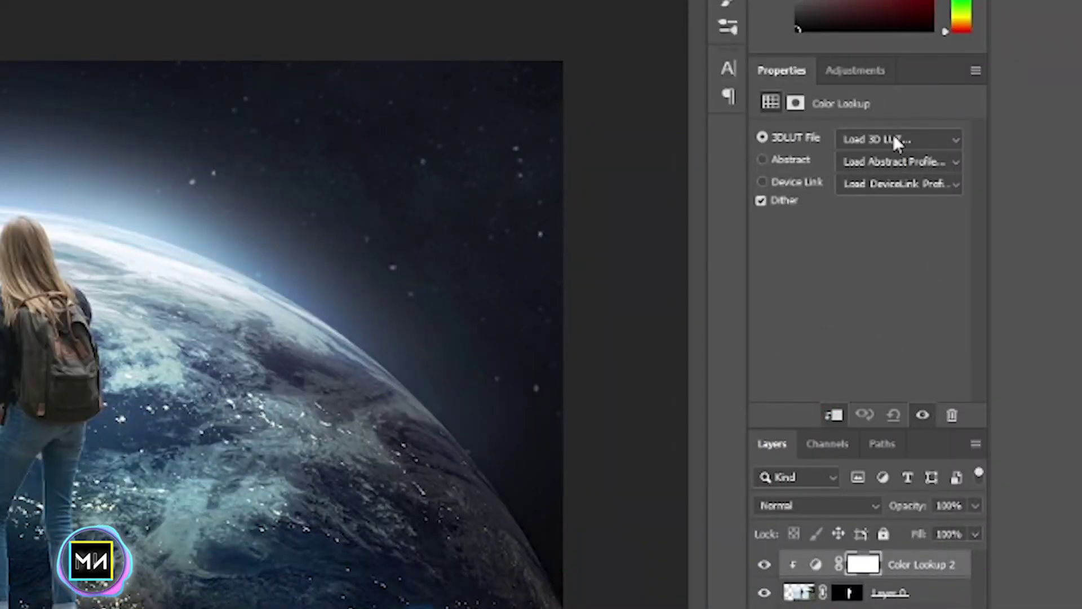
click(893, 141)
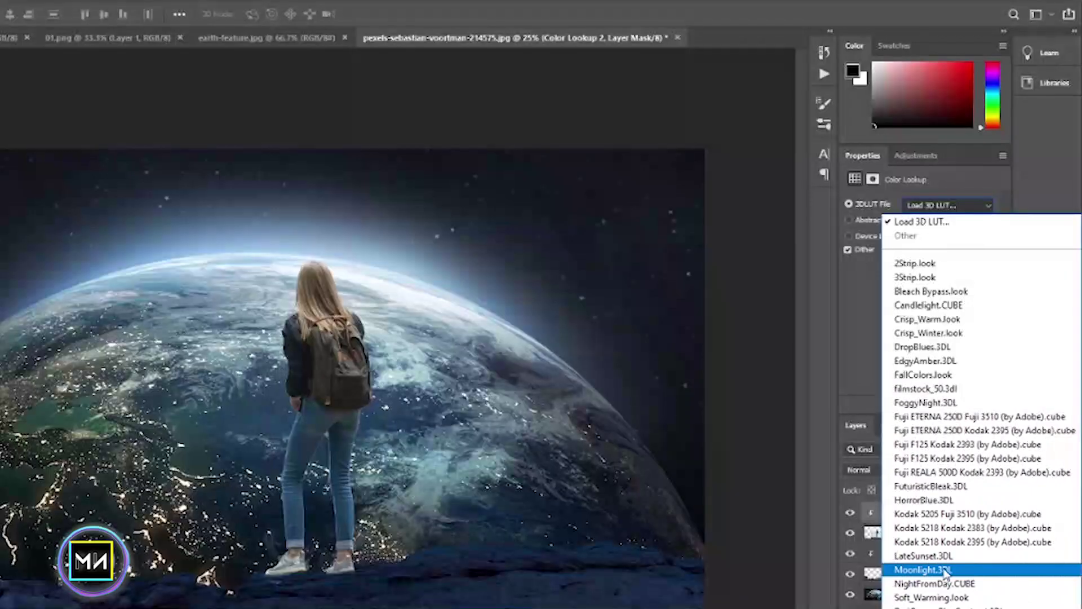
click(947, 571)
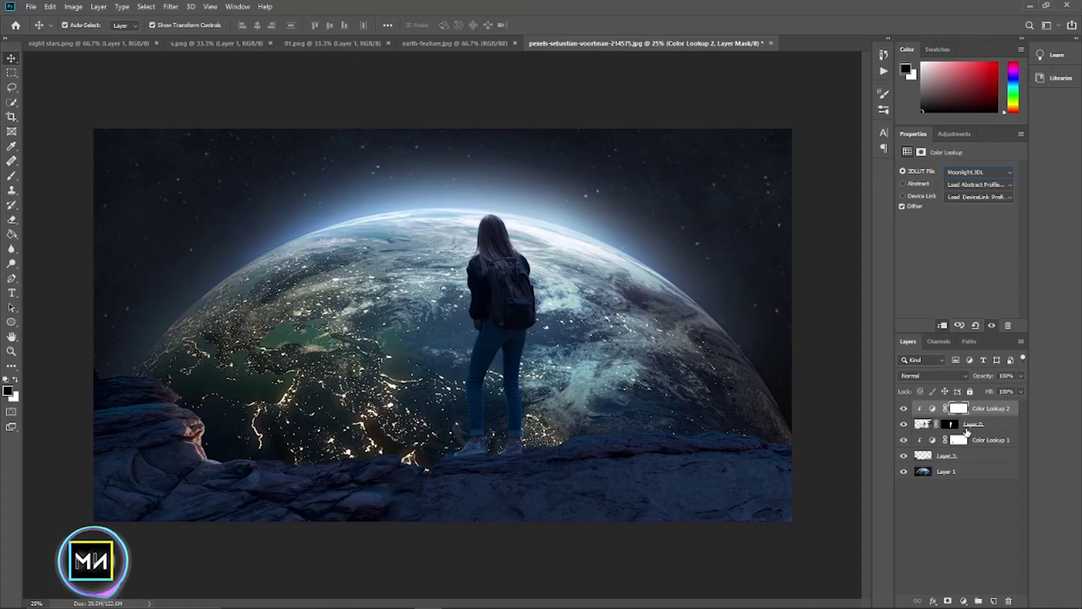
click(973, 426)
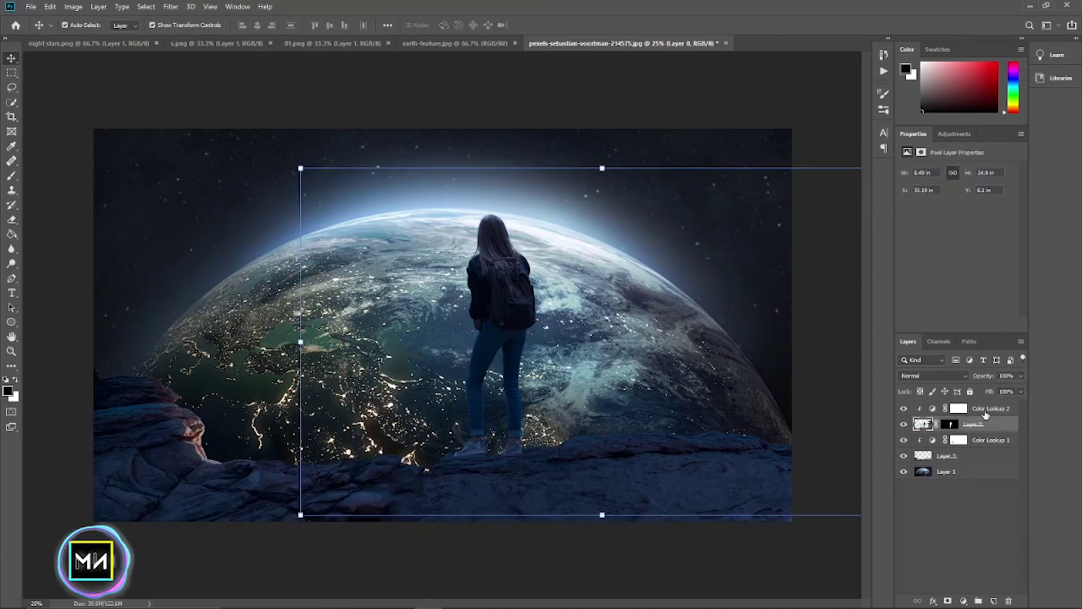
click(985, 409)
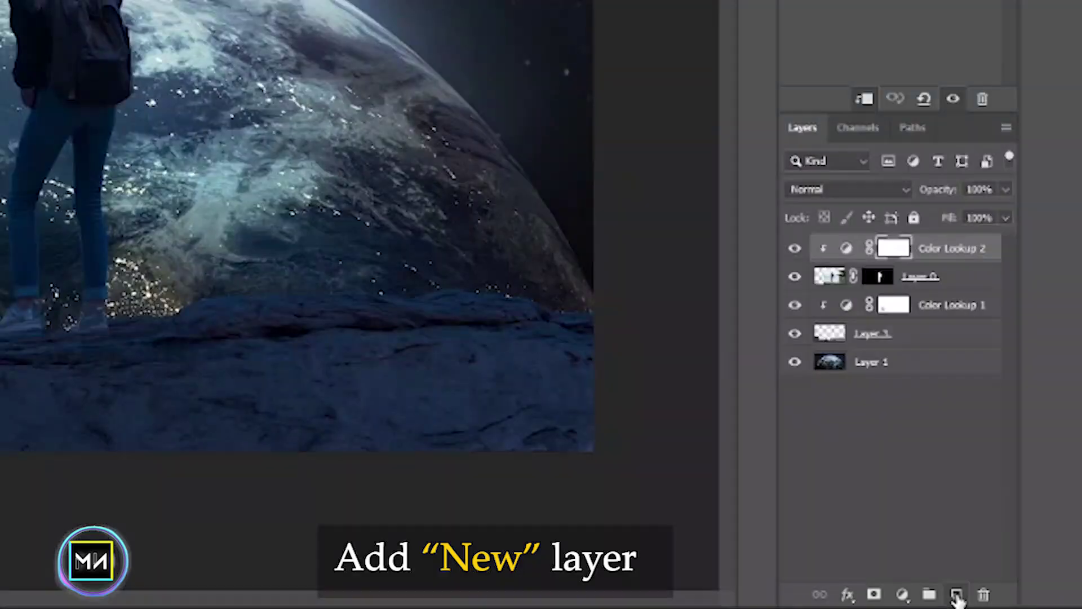
Create a new layer clipped to the girl, with white paint colour and 34% brush opacity.
click(956, 595)
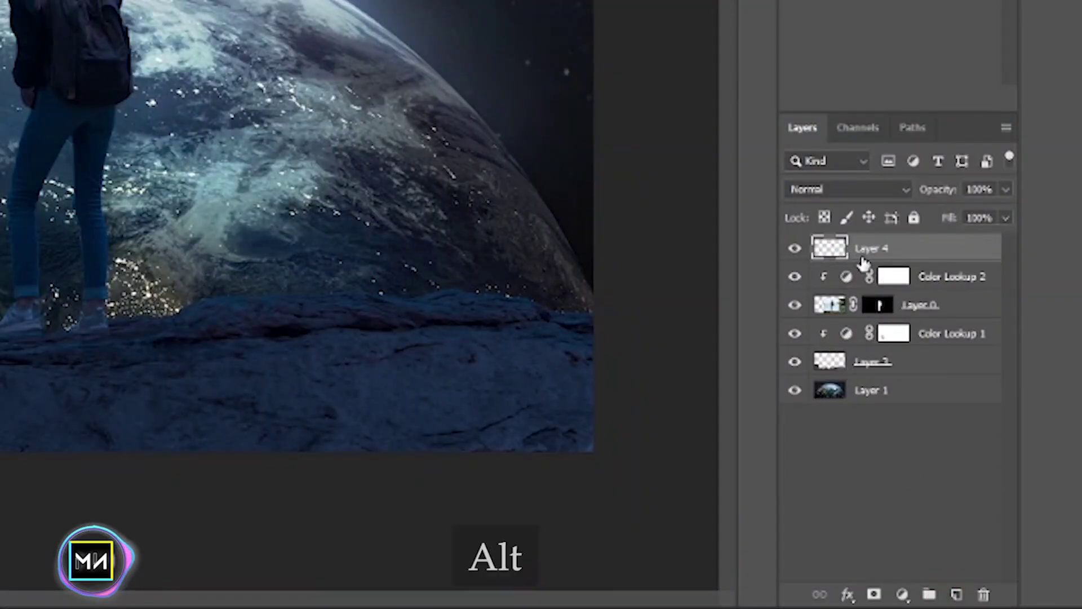
alt+click(859, 256)
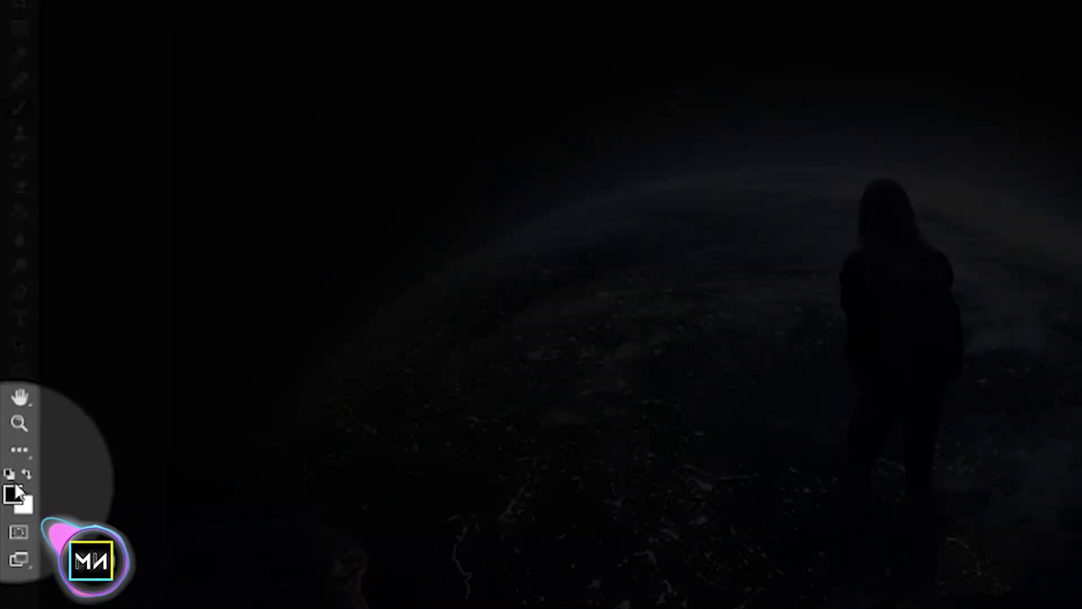
click(26, 472)
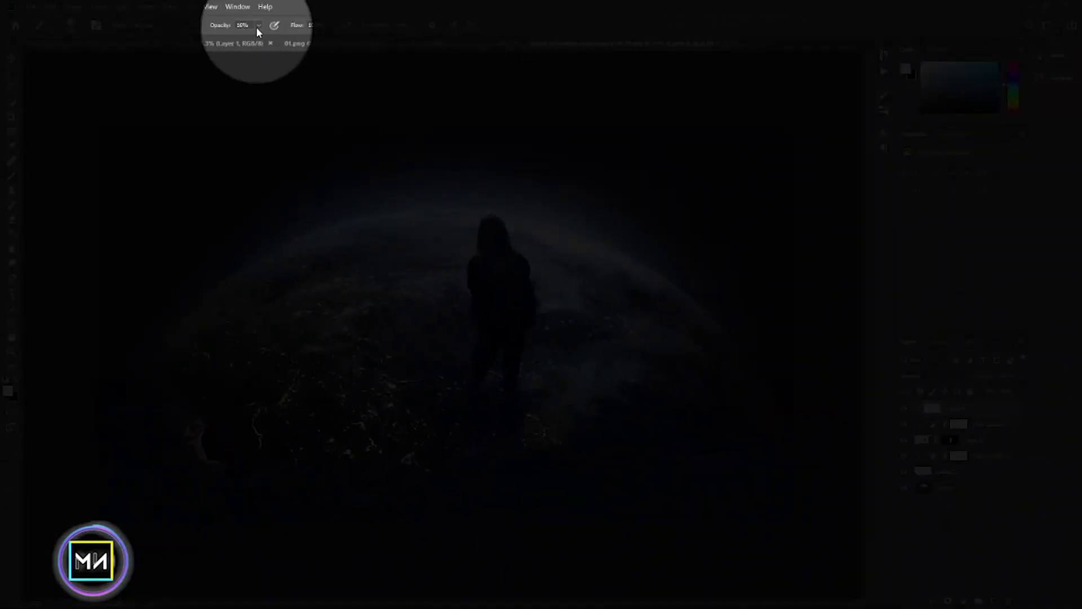
click(258, 25)
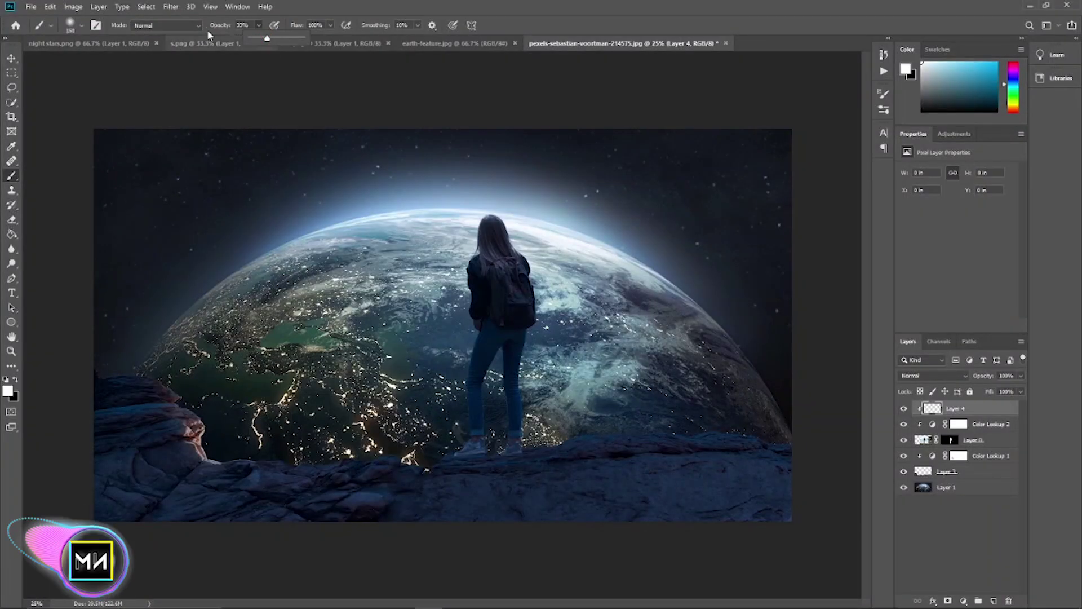
drag(267, 38, 268, 38)
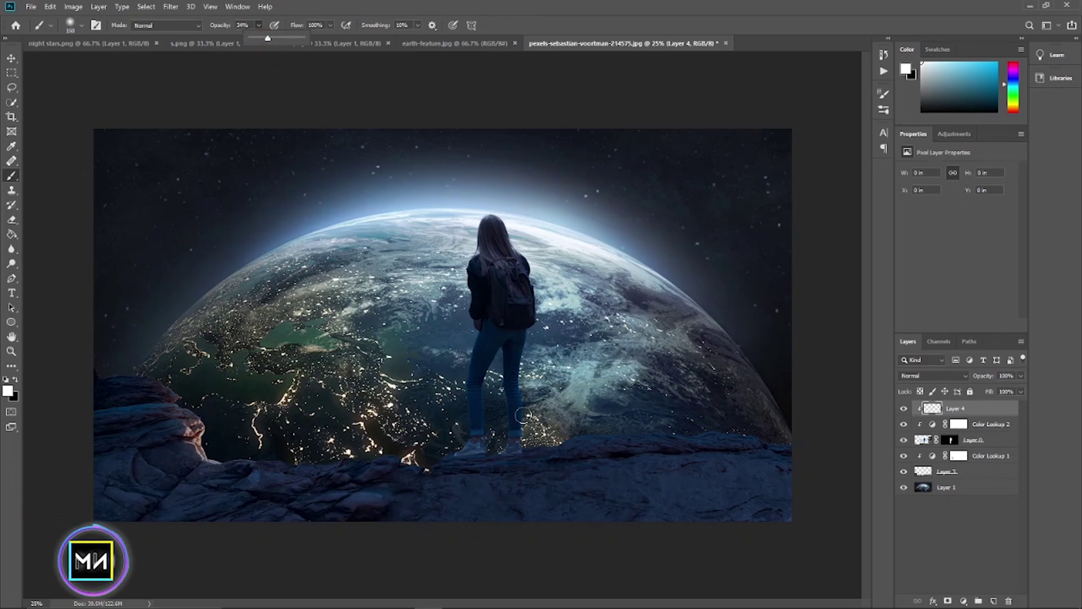
Paint white light along the girl's right jean leg on the new layer.
scroll(523, 416, up, 1)
scroll(527, 417, up, 1)
scroll(541, 418, up, 1)
scroll(555, 419, up, 1)
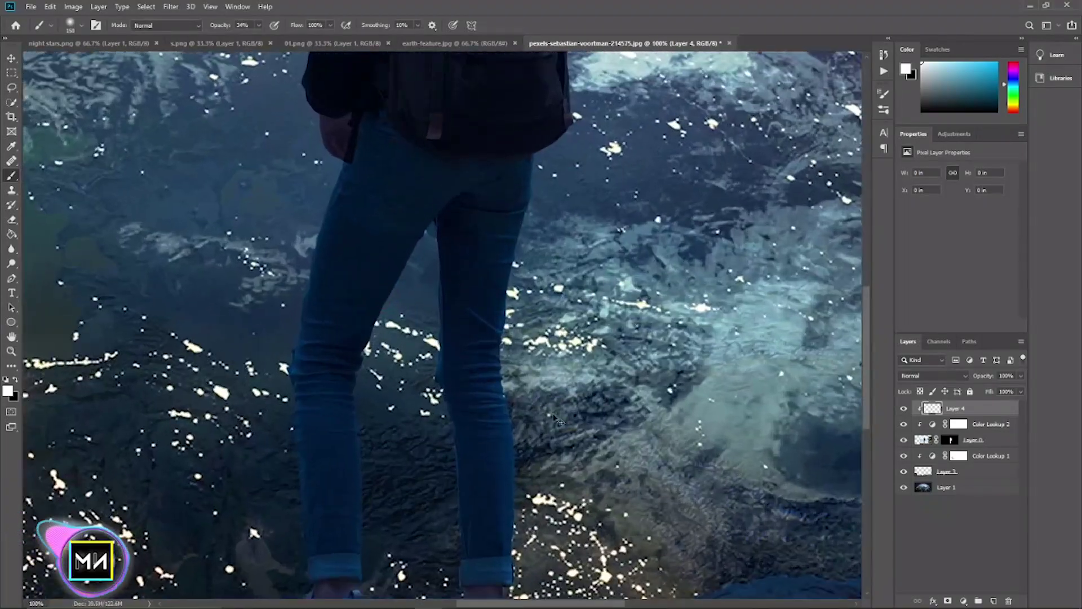
mouse_move(501, 349)
mouse_down()
mouse_move(514, 218)
mouse_move(519, 473)
mouse_up()
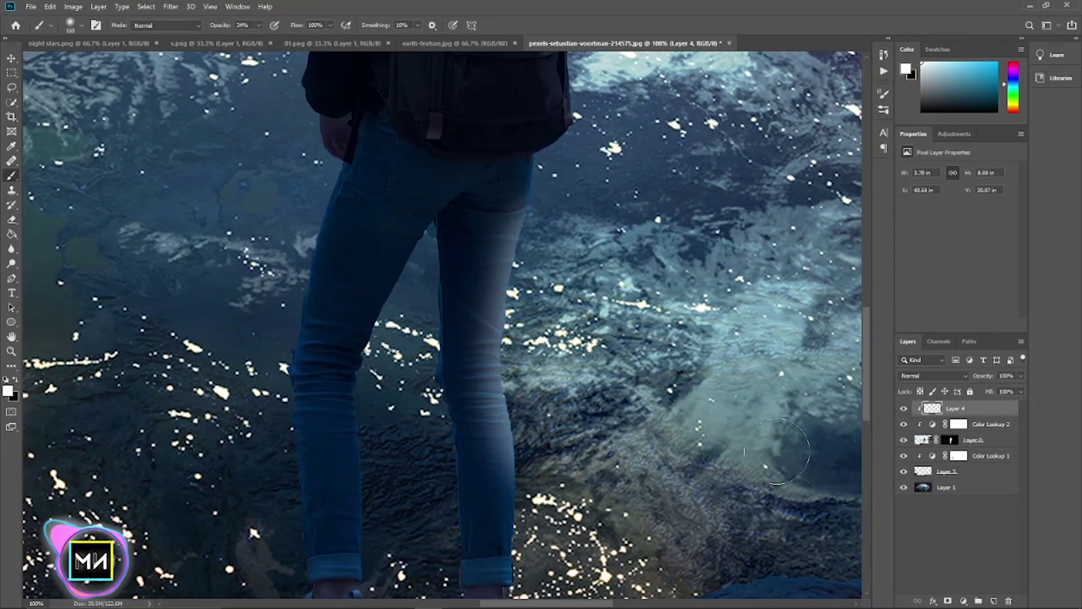
click(932, 375)
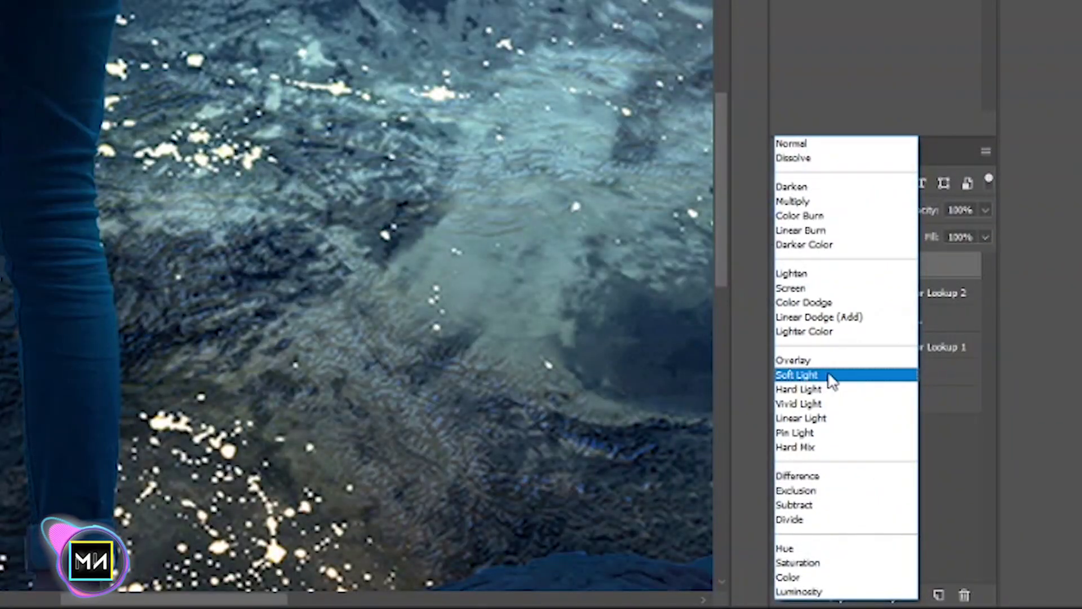
Set Layer 4 to Soft Light and paint white strokes over the hair, horizon and jacket edge.
click(796, 375)
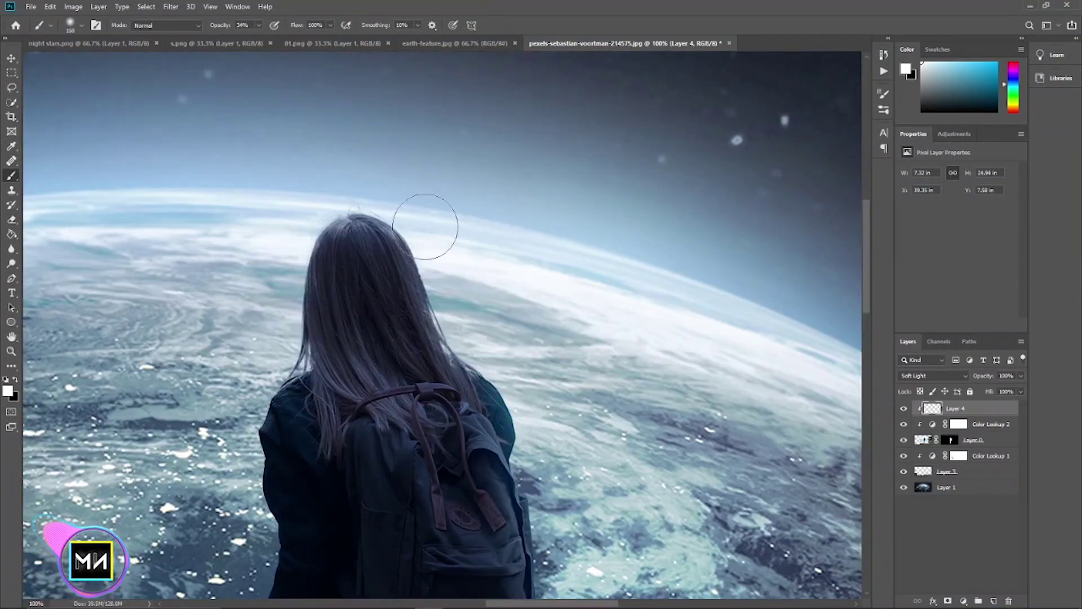
mouse_move(425, 224)
mouse_down()
mouse_move(447, 244)
mouse_move(277, 337)
mouse_up()
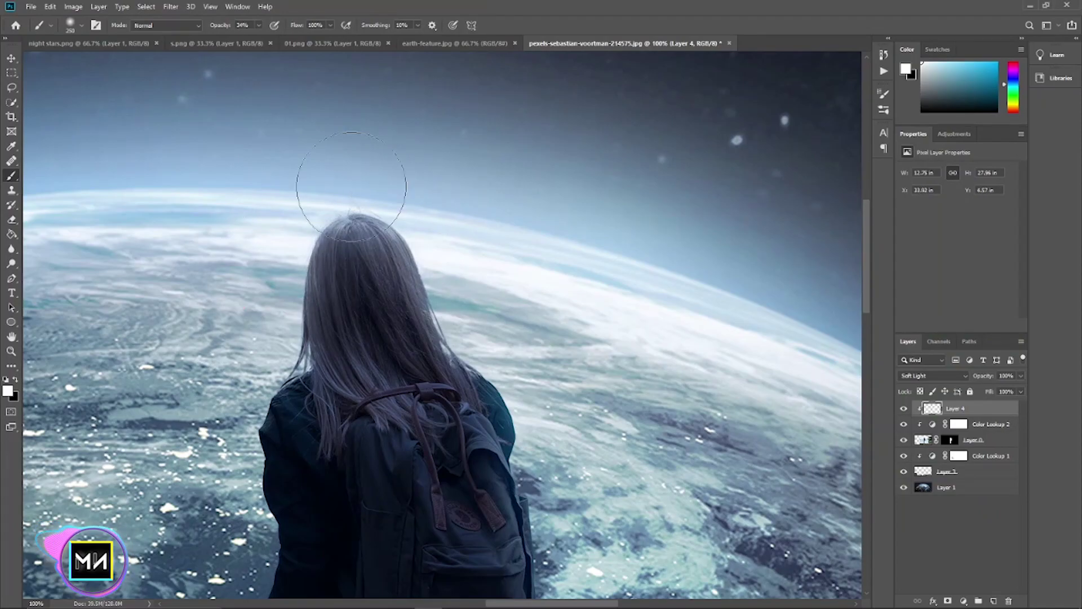
key(bracketleft)
key(bracketleft)
key(bracketleft)
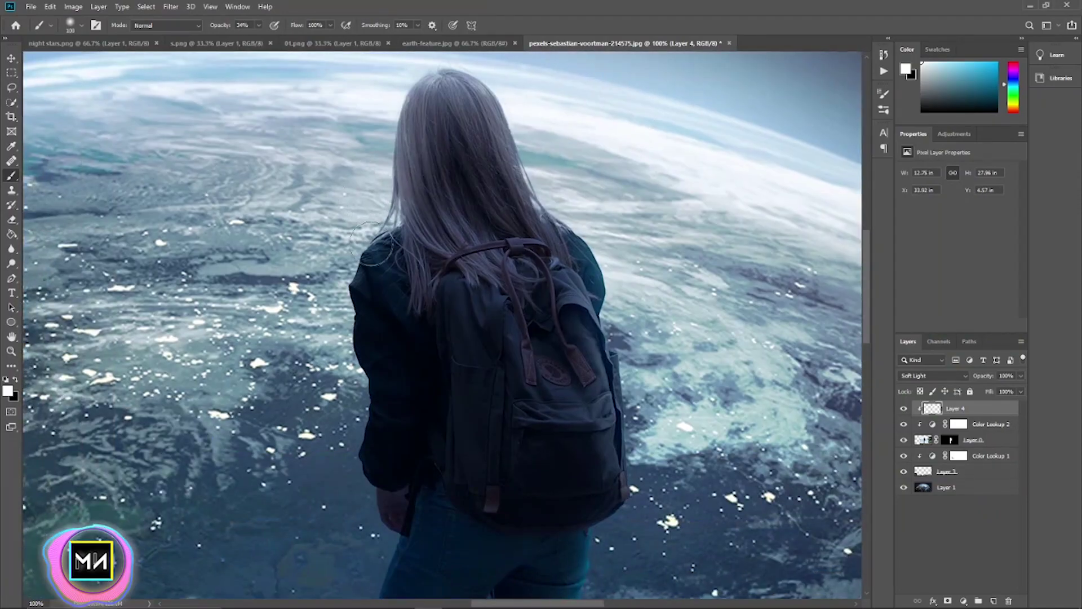
drag(336, 304, 334, 463)
key(bracketright)
key(bracketright)
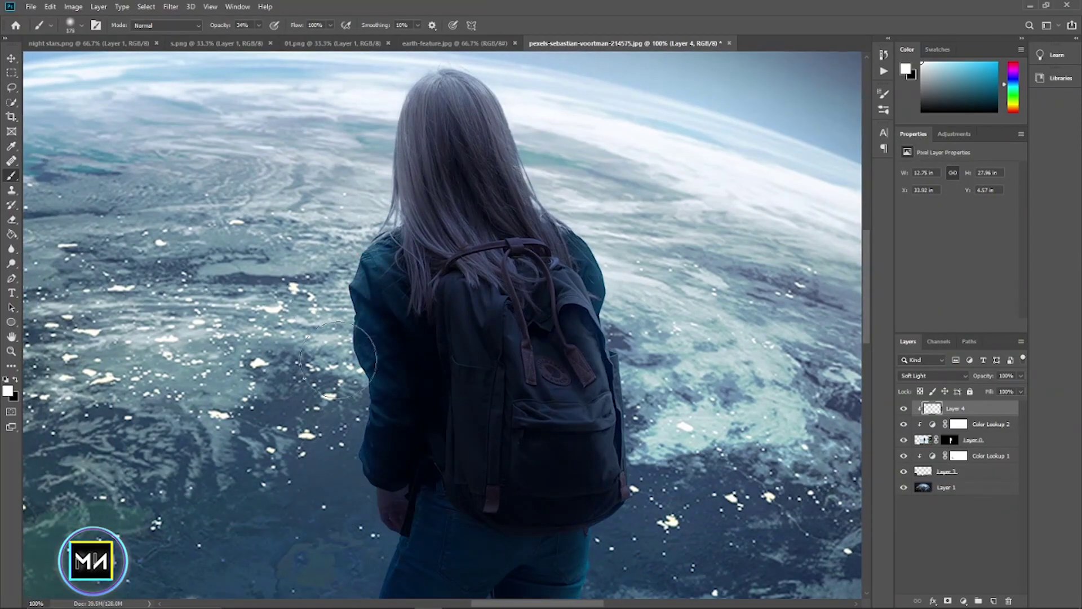
Paint softly between the girl's legs with a larger brush, then zoom out.
scroll(384, 164, down, 3)
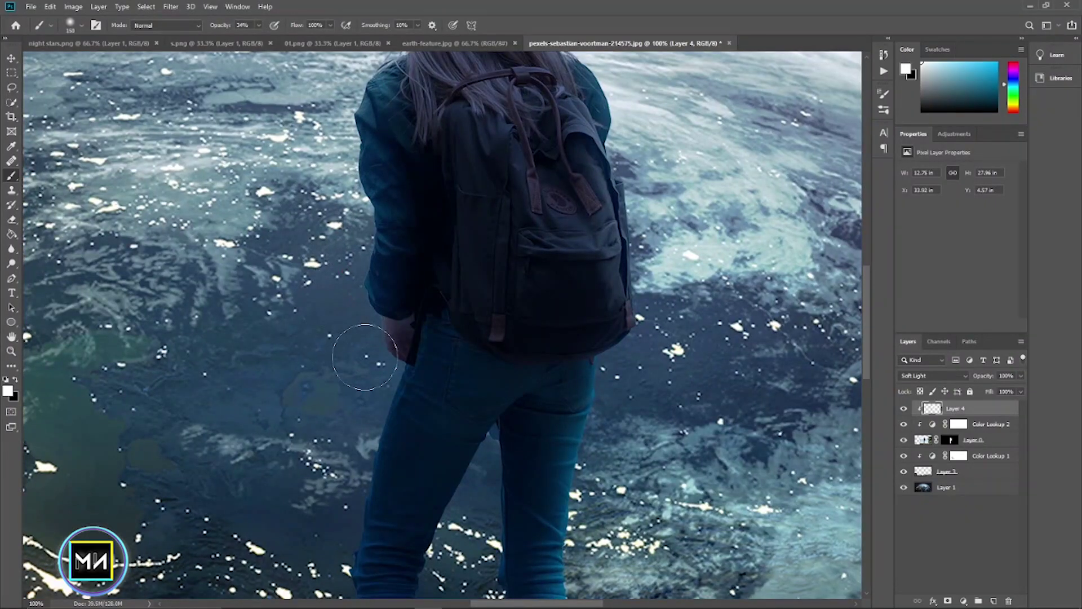
scroll(377, 414, down, 3)
scroll(394, 394, down, 3)
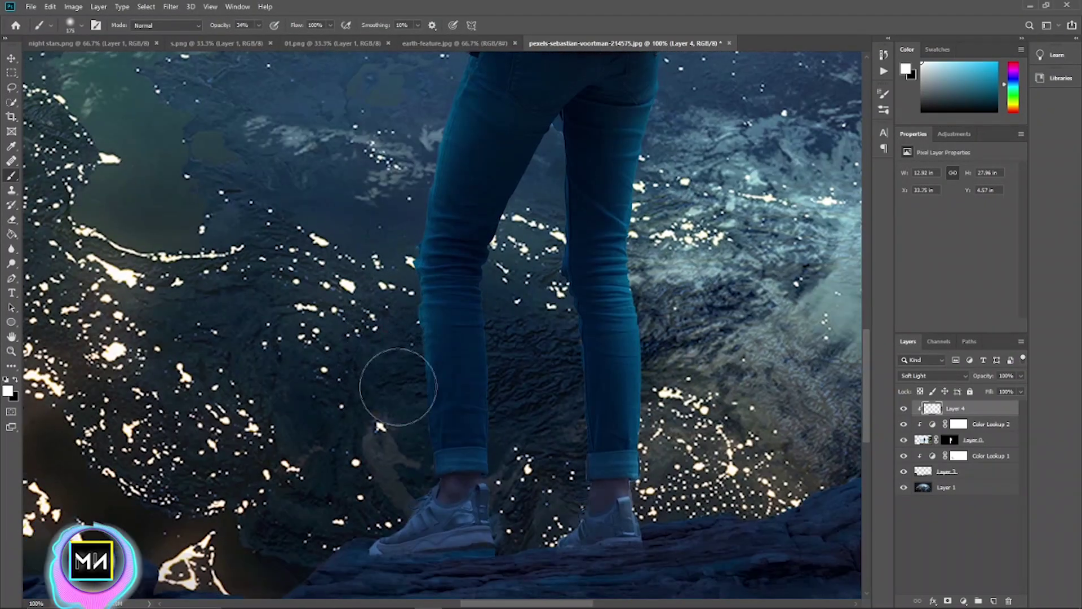
scroll(394, 505, up, 2)
key(bracketright)
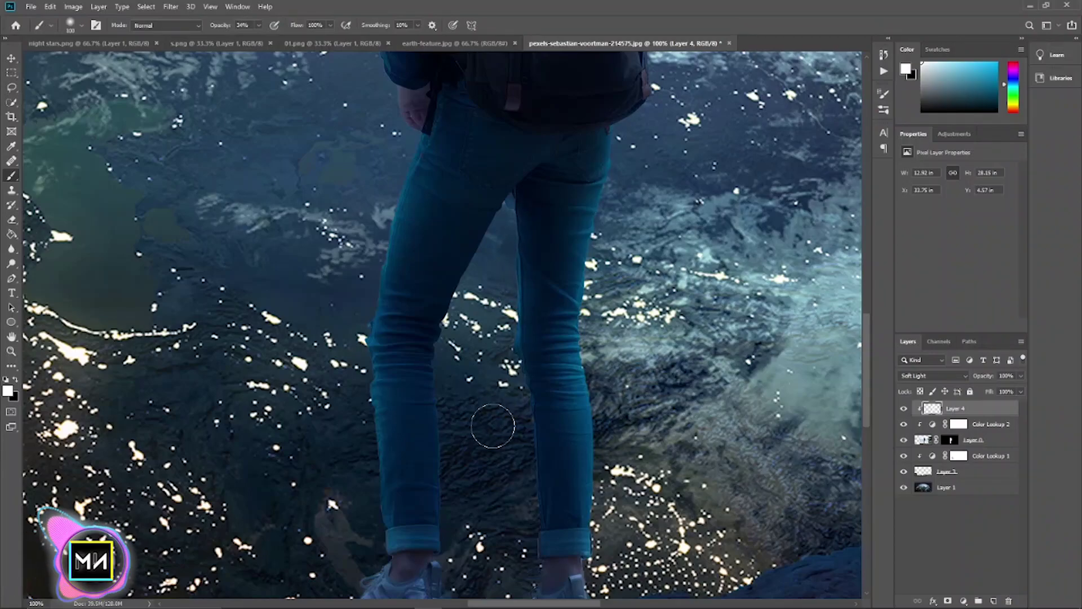
drag(514, 205, 507, 415)
key(bracketleft)
key(bracketleft)
key(ctrl+minus)
key(ctrl+minus)
key(ctrl+minus)
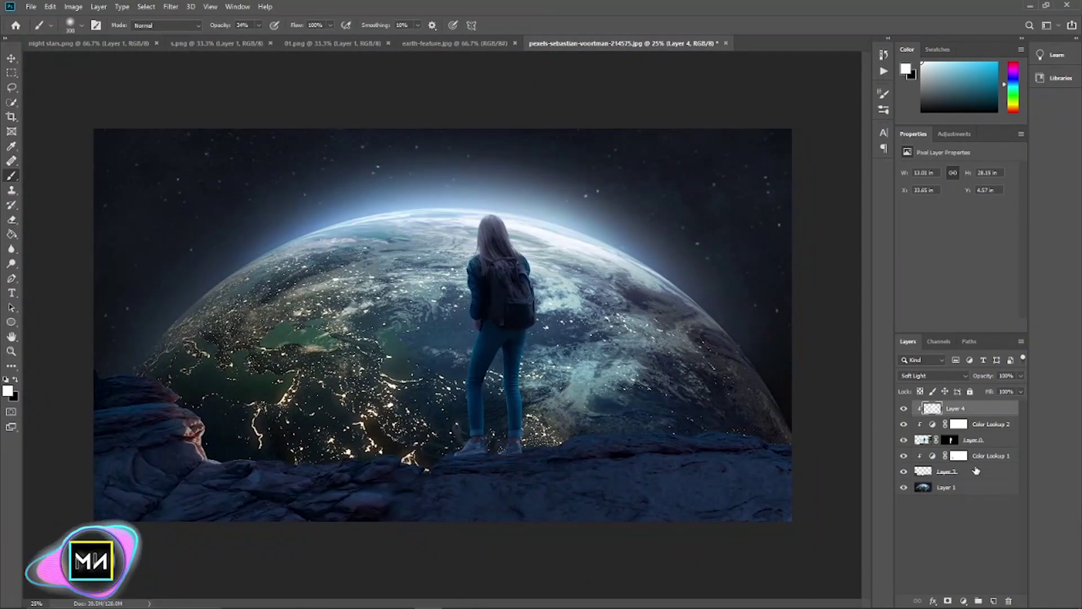
Create Layer 5 and move it just beneath the girl's layer, above the rock grade.
click(971, 441)
click(913, 473)
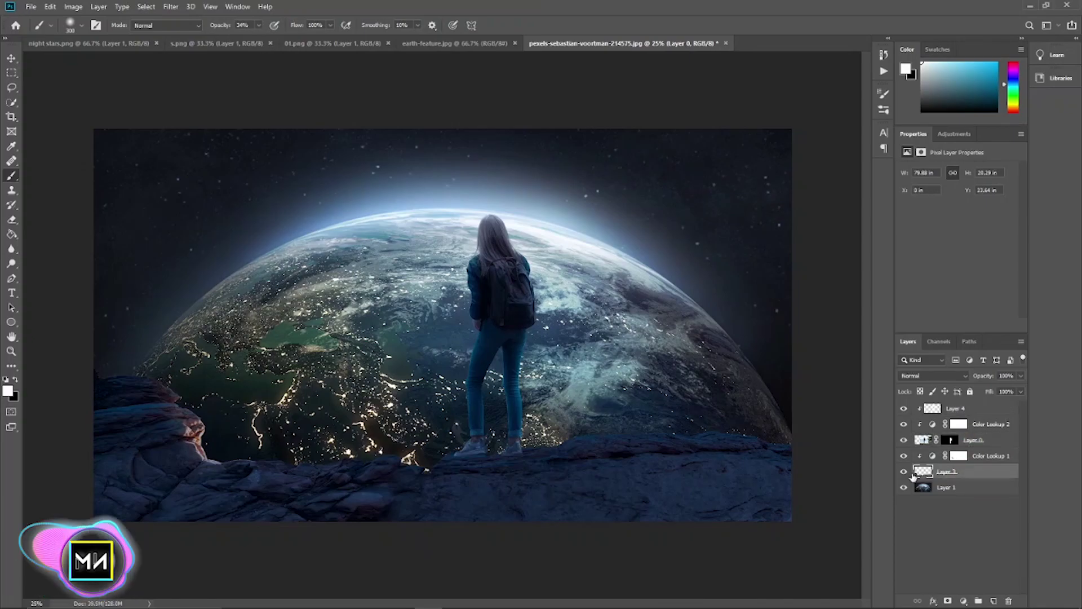
click(904, 472)
click(904, 472)
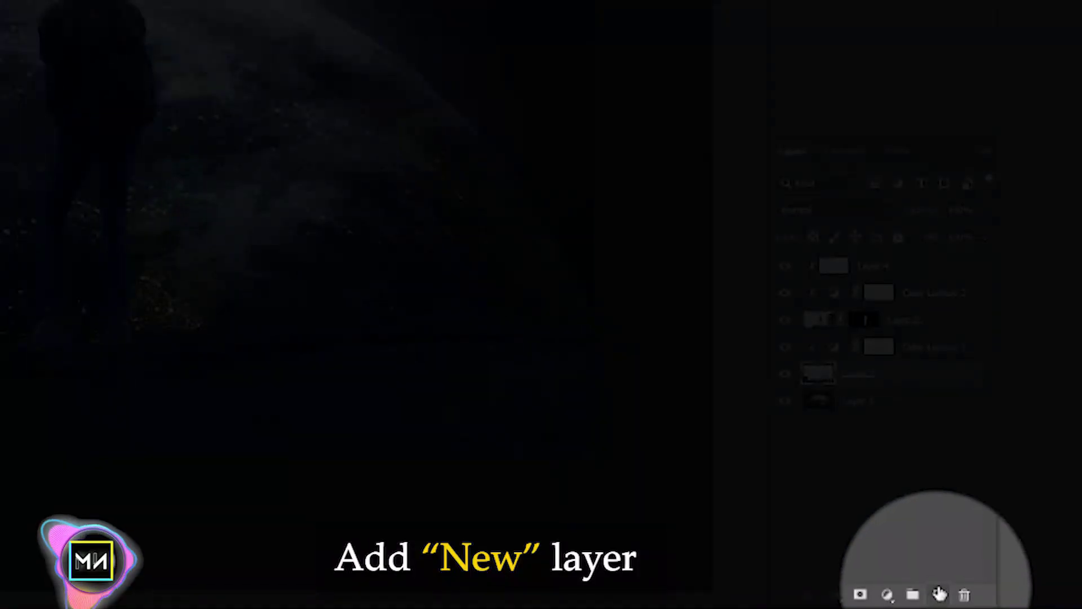
click(946, 596)
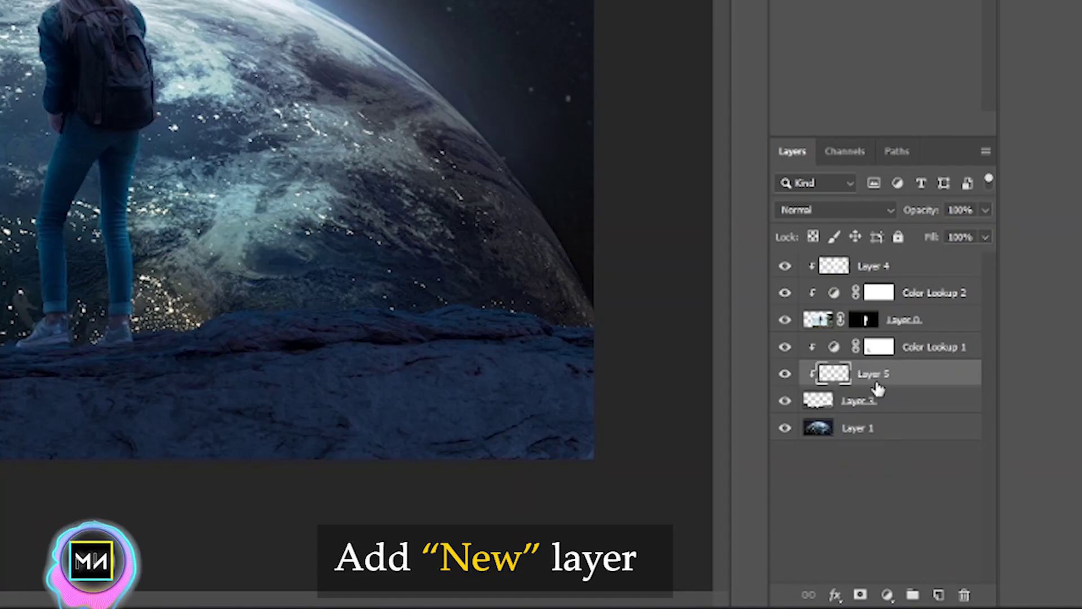
drag(888, 377, 851, 338)
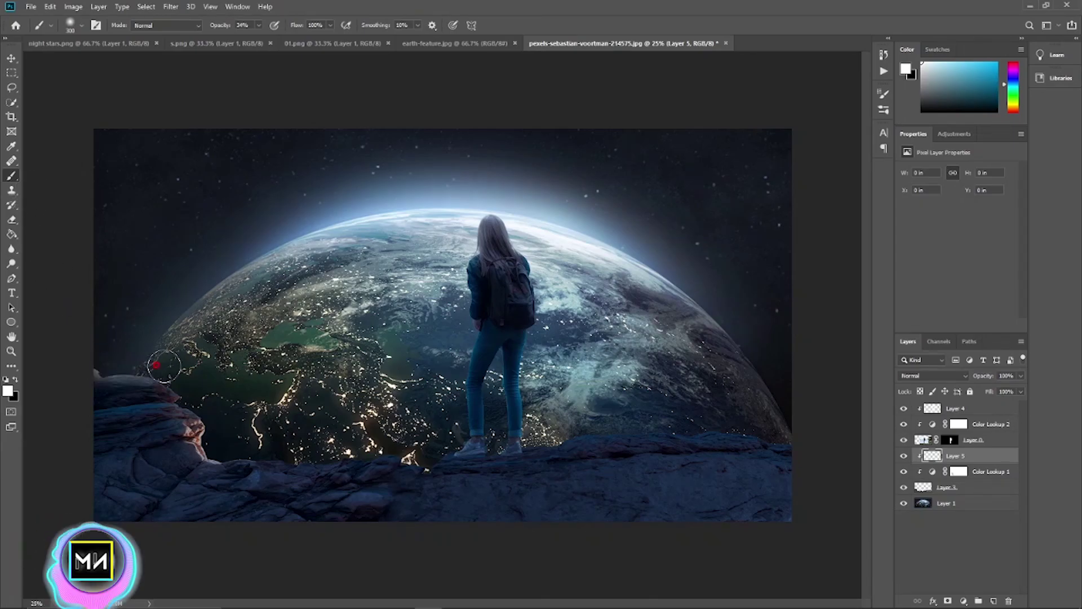
At lowered brush opacity, paint soft light along the planet's lower edge and the rock edge.
key(ctrl+plus)
key(ctrl+plus)
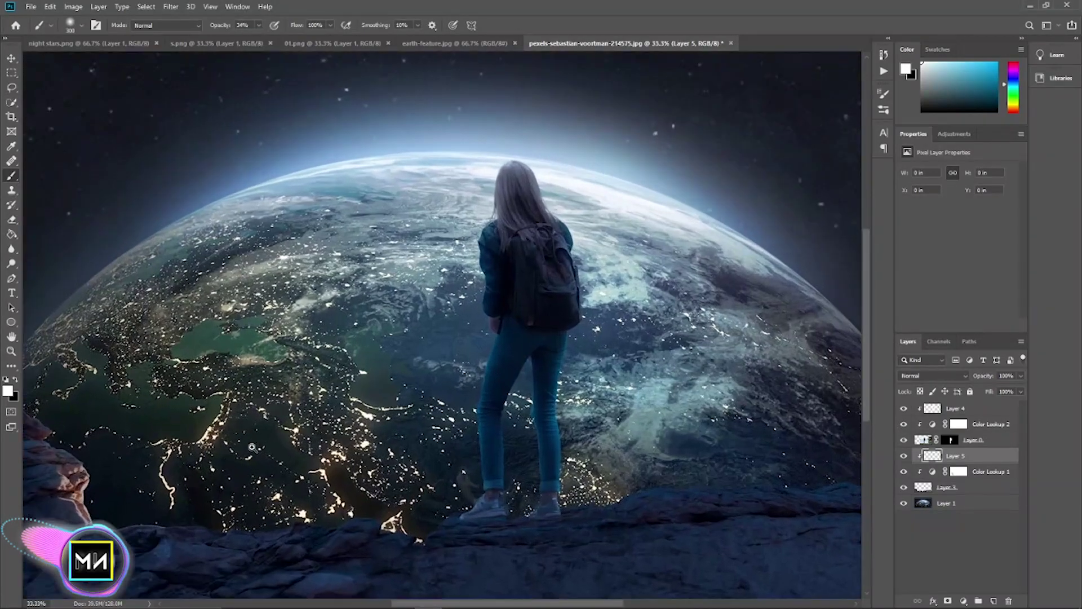
key(ctrl+plus)
click(258, 26)
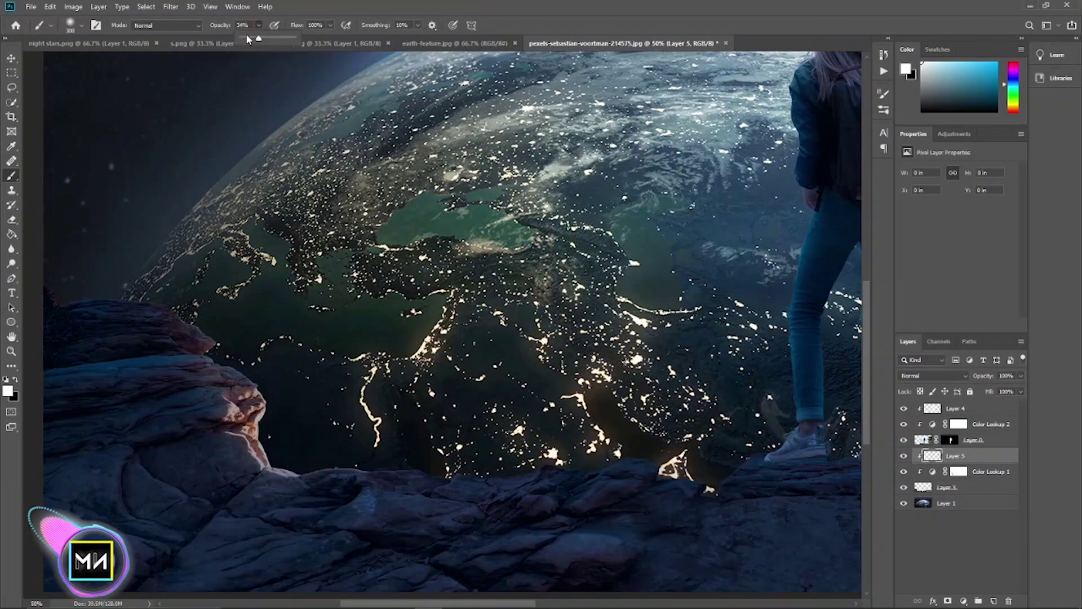
drag(249, 38, 251, 38)
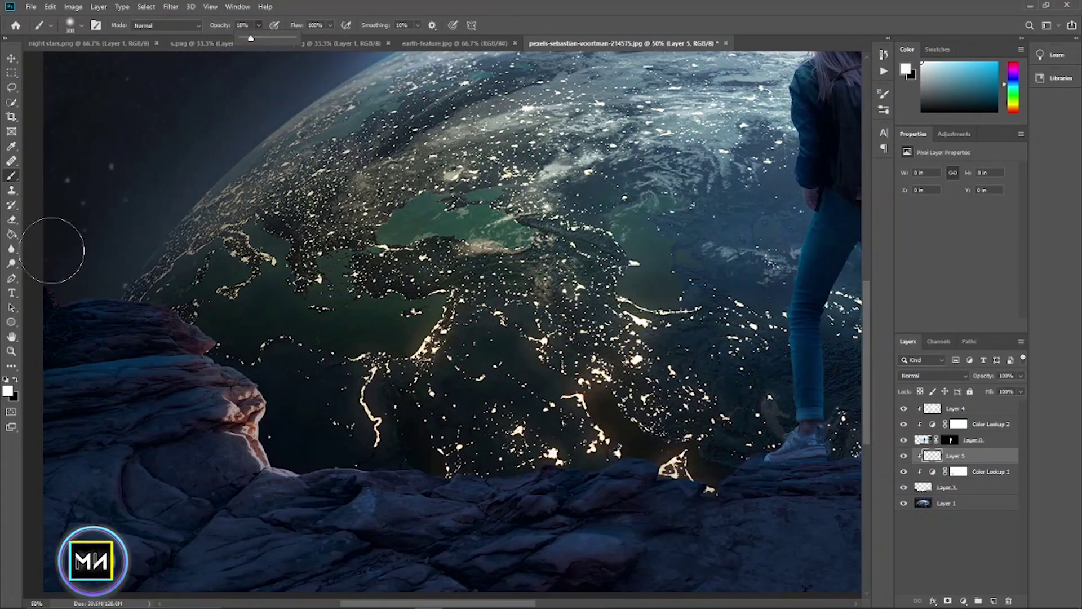
drag(58, 242, 159, 249)
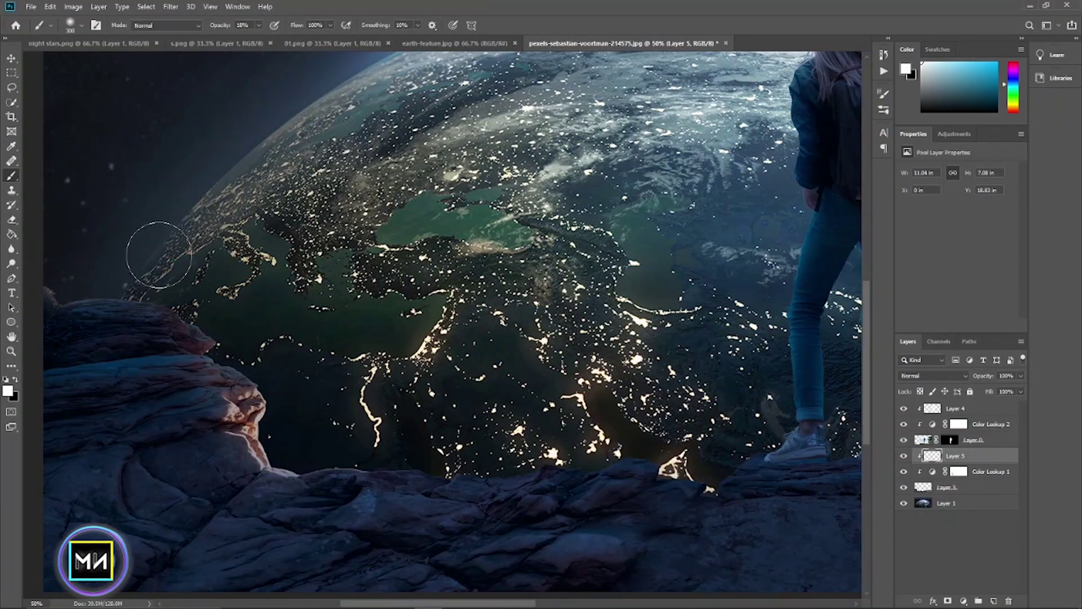
drag(181, 235, 247, 237)
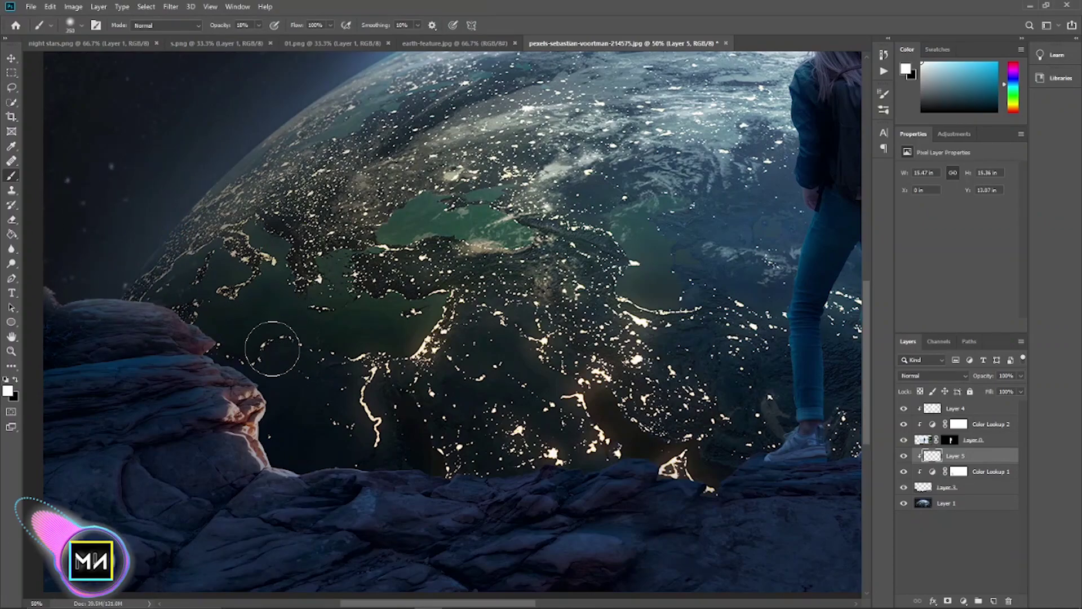
drag(272, 348, 311, 447)
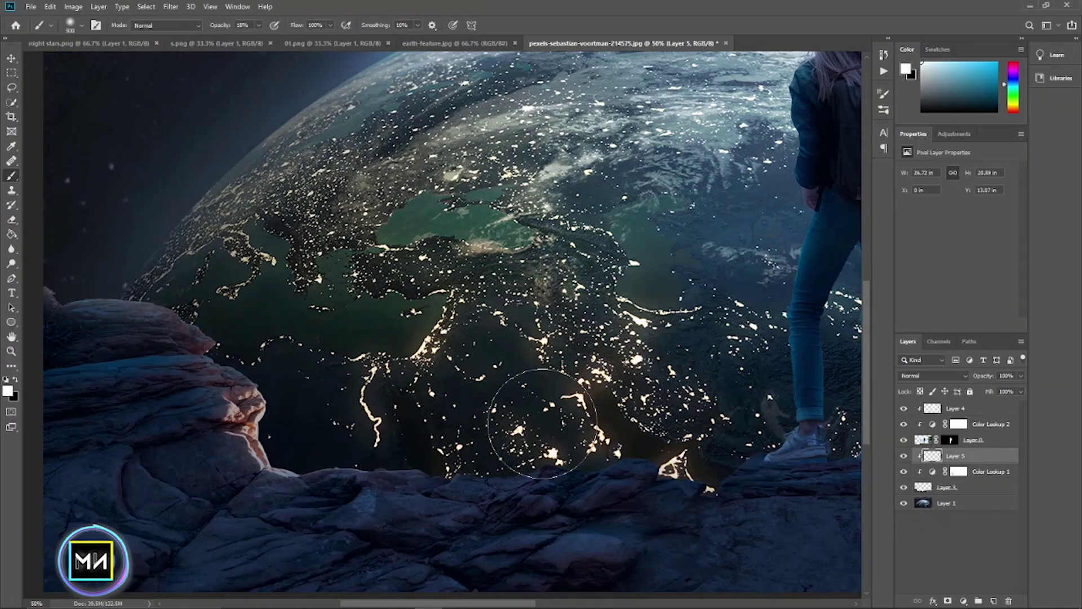
drag(542, 428, 411, 426)
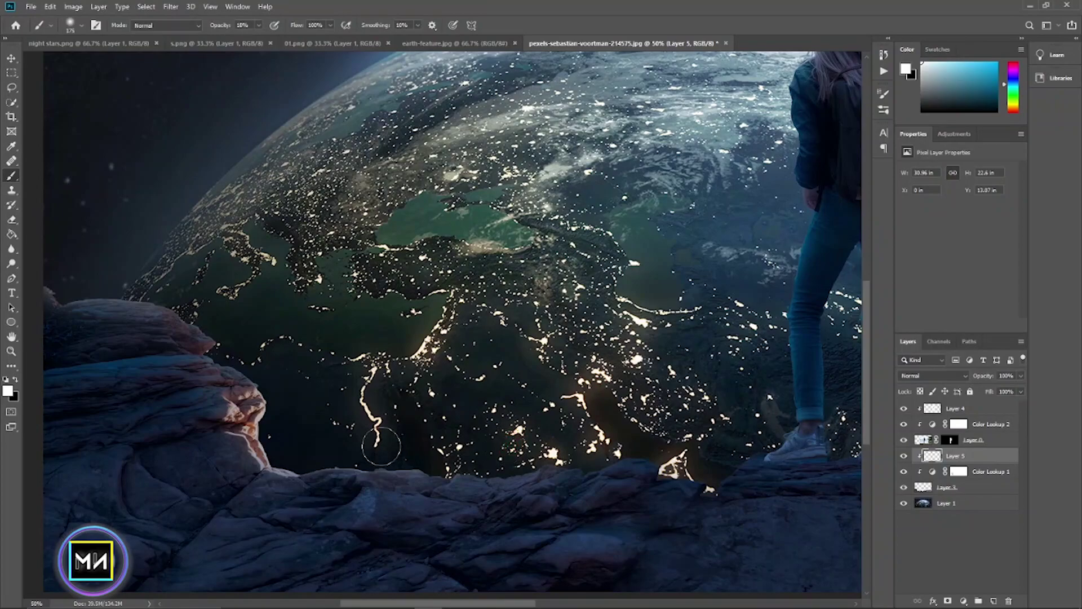
drag(769, 397, 544, 347)
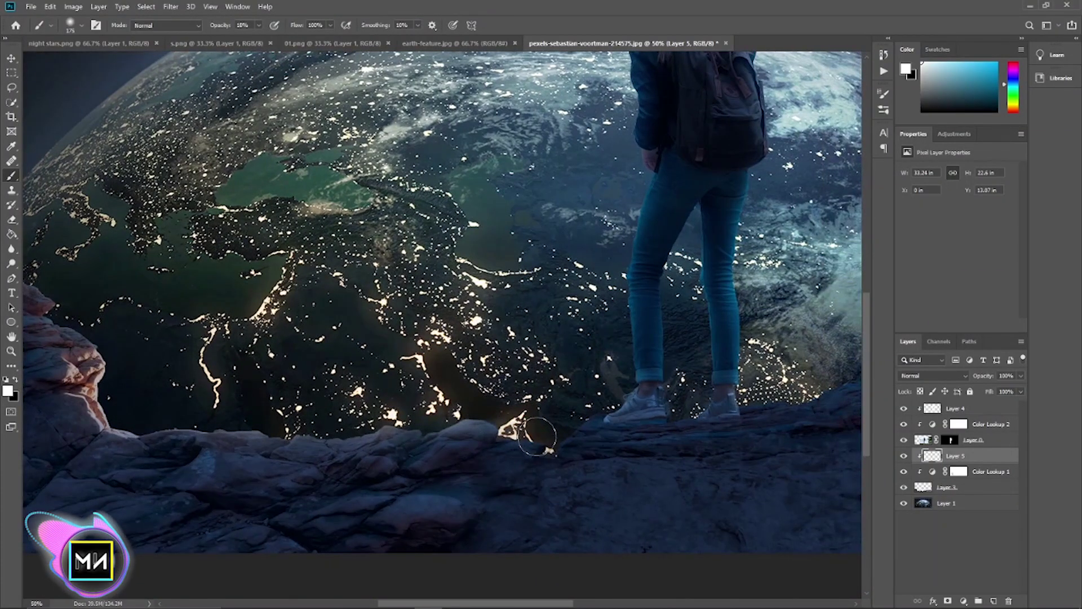
drag(440, 455, 440, 404)
drag(540, 375, 467, 372)
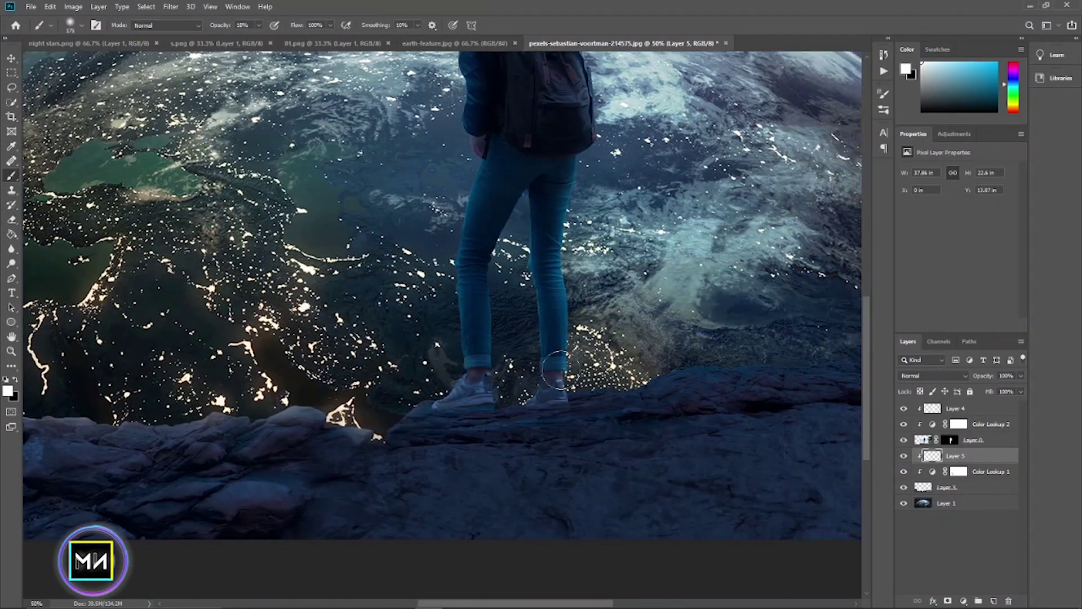
drag(633, 357, 461, 372)
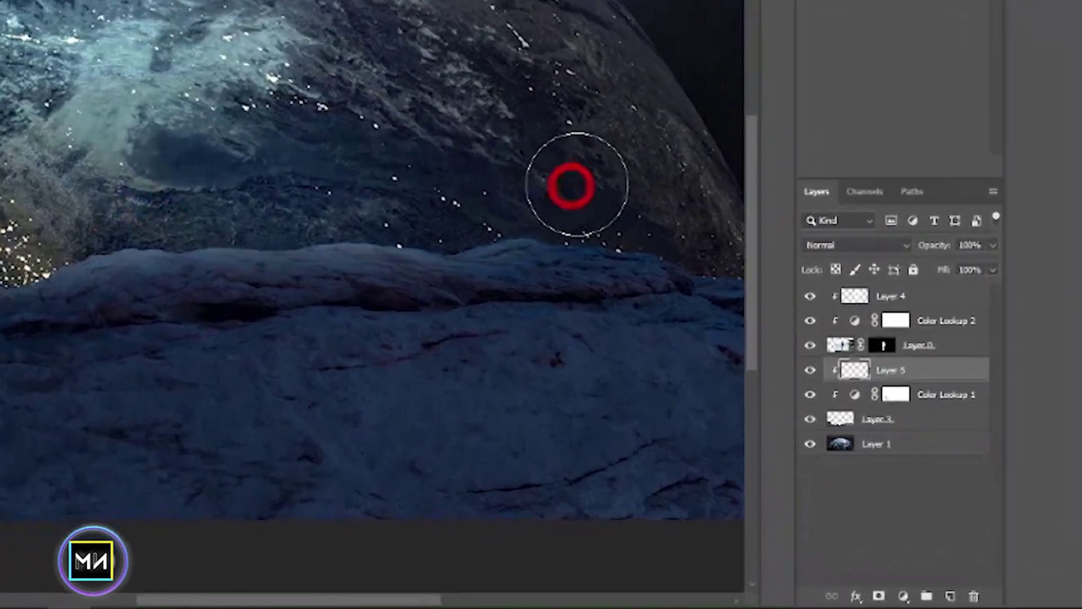
drag(741, 339, 572, 309)
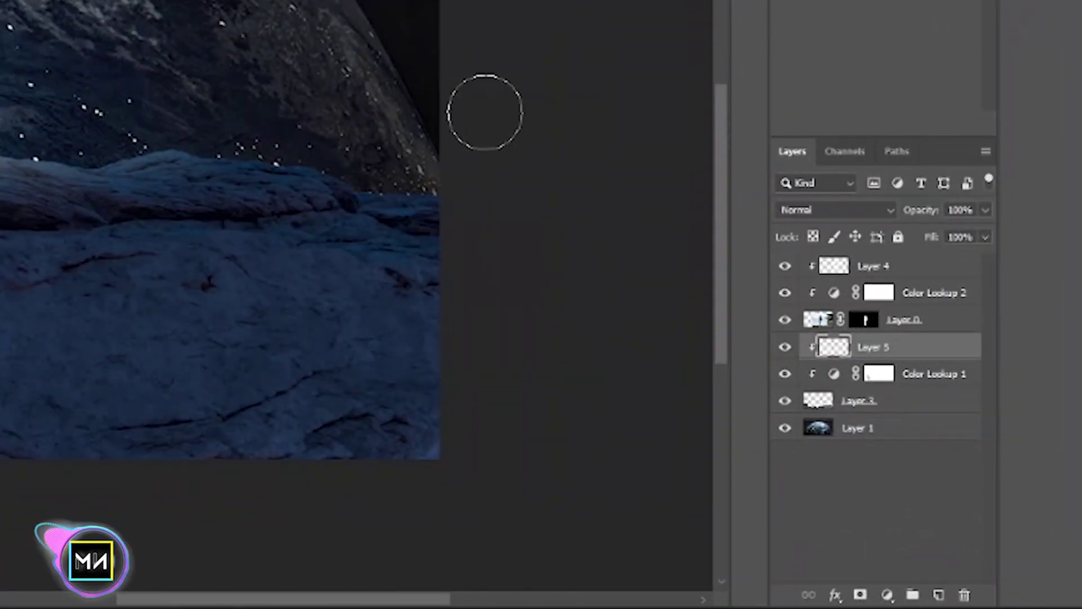
Set Layer 5 to Soft Light, paint more over the lower planet and rock edge, then zoom out.
click(780, 210)
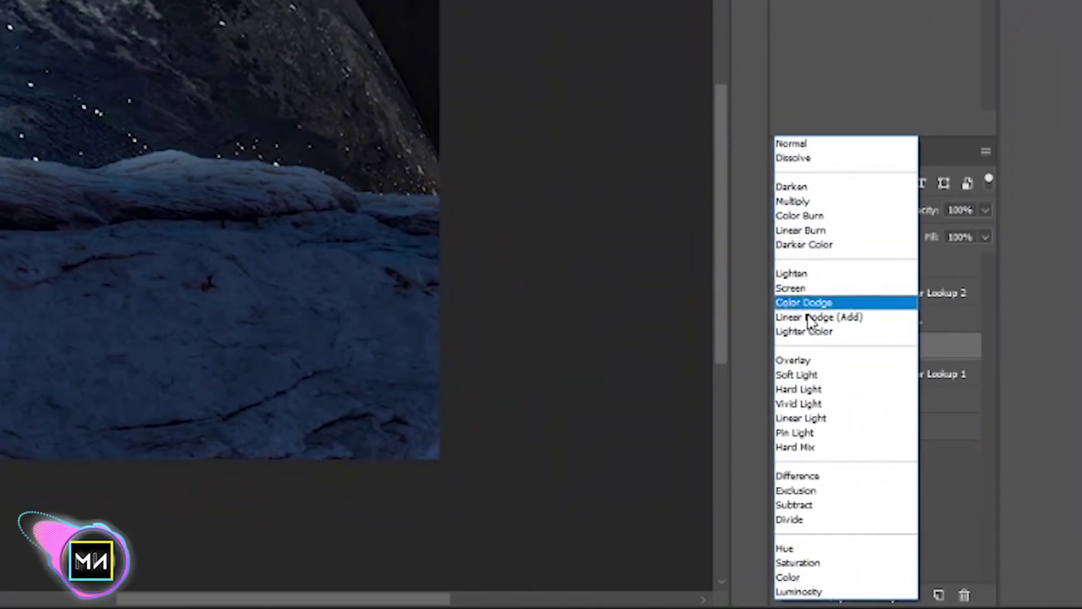
click(796, 374)
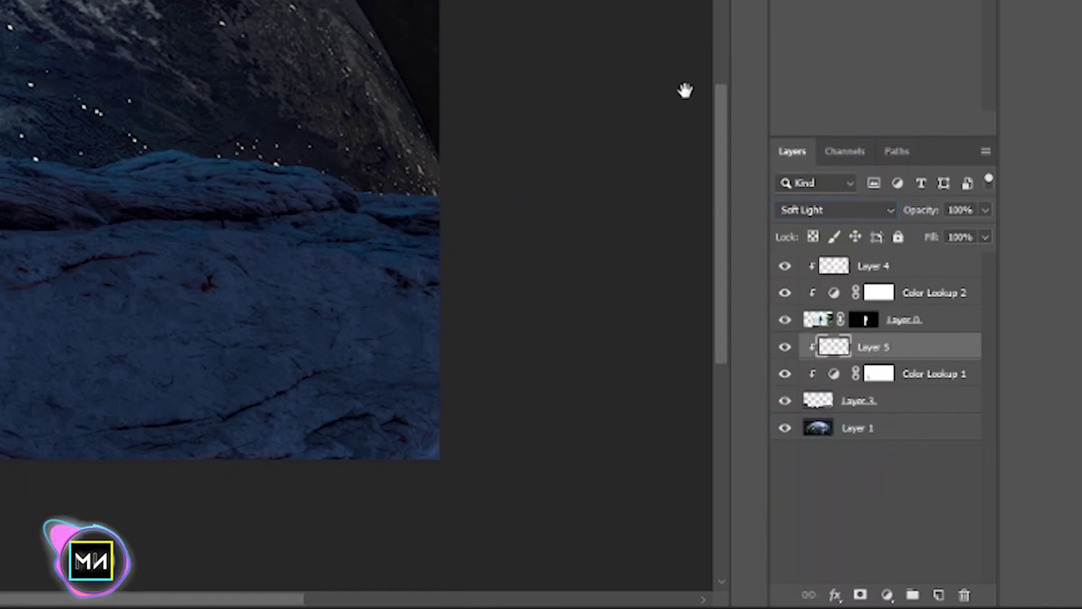
drag(684, 89, 723, 136)
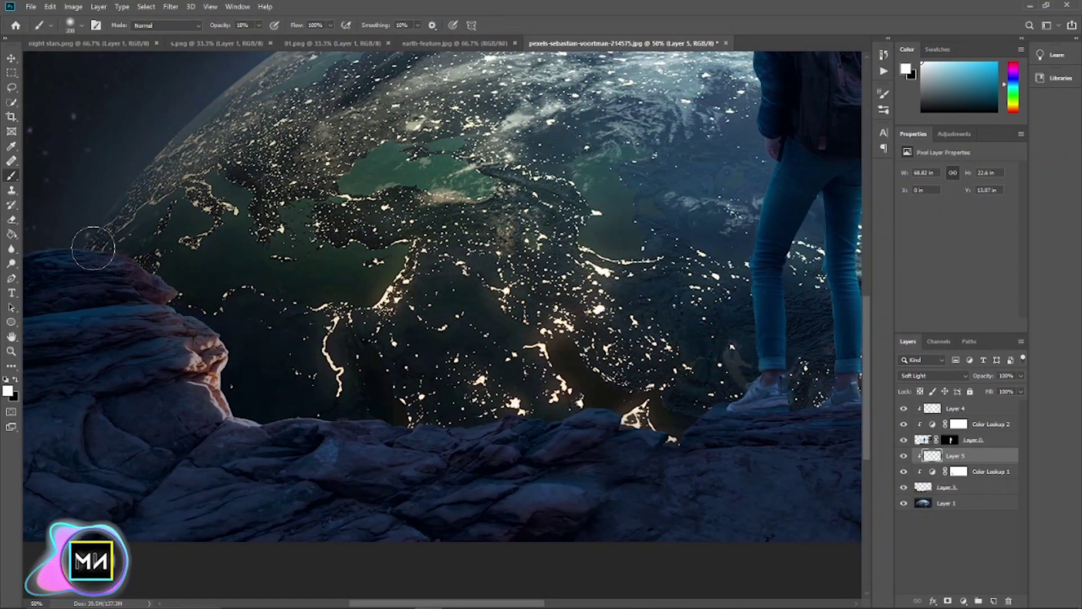
drag(282, 395, 399, 400)
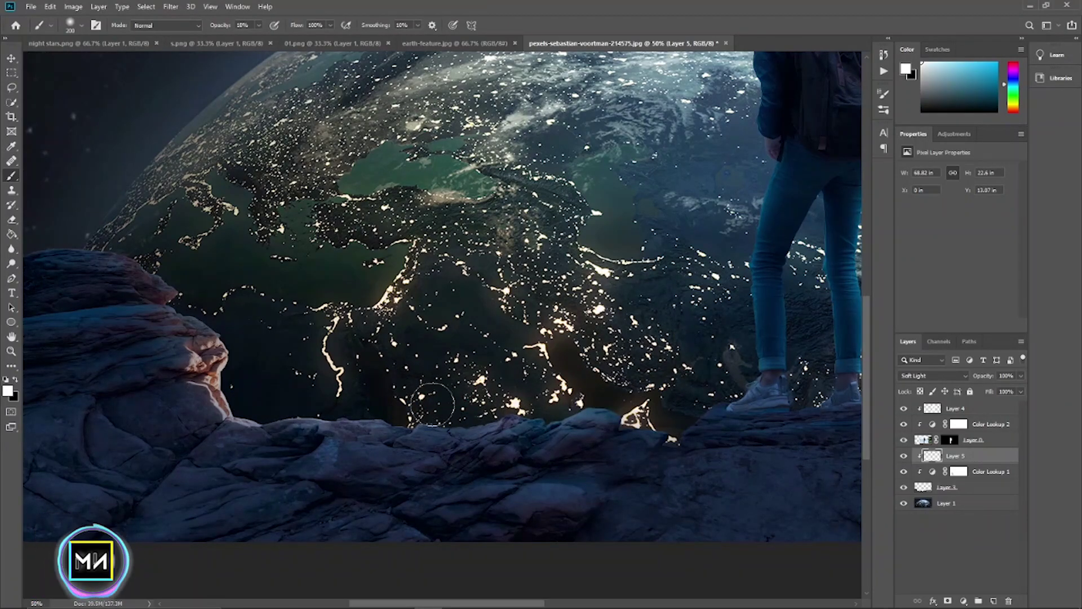
mouse_move(561, 386)
mouse_down()
mouse_move(405, 375)
mouse_move(490, 409)
mouse_up()
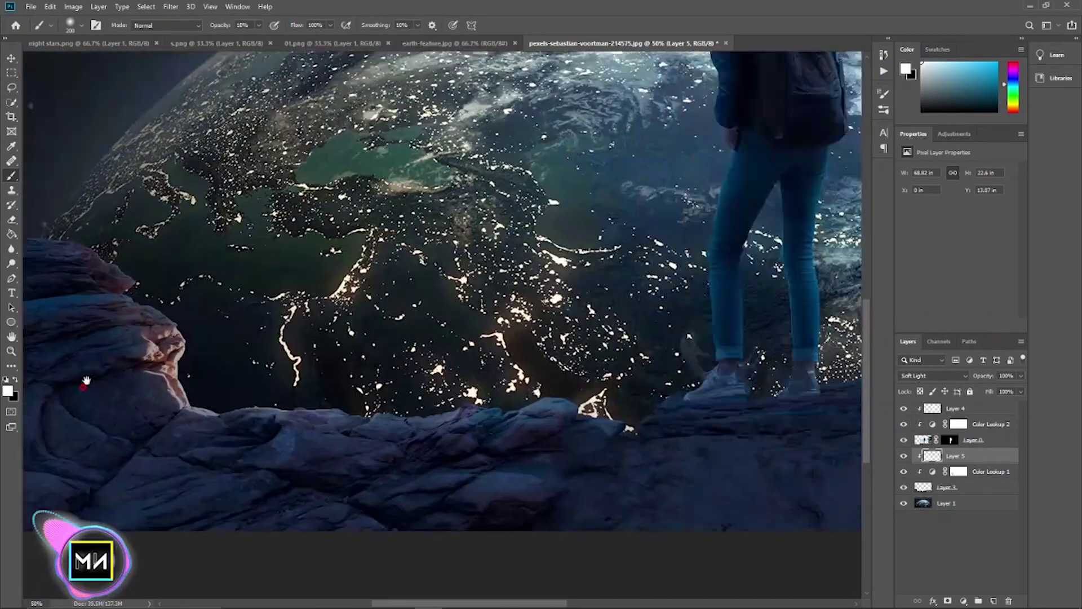
scroll(313, 381, right, 5)
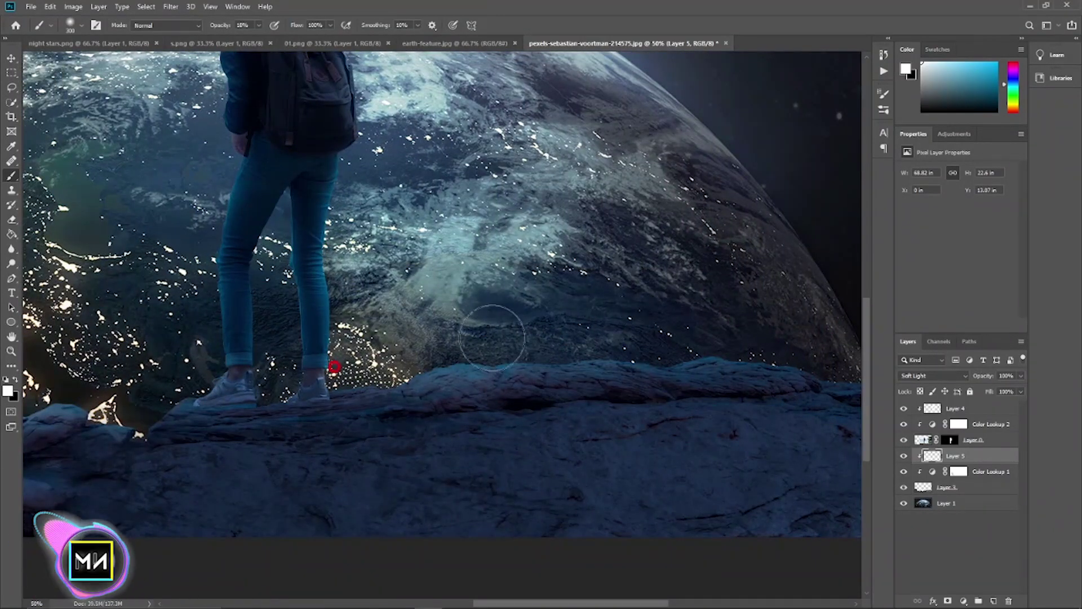
scroll(482, 326, right, 3)
scroll(615, 349, right, 1)
key(ctrl+minus)
key(ctrl+minus)
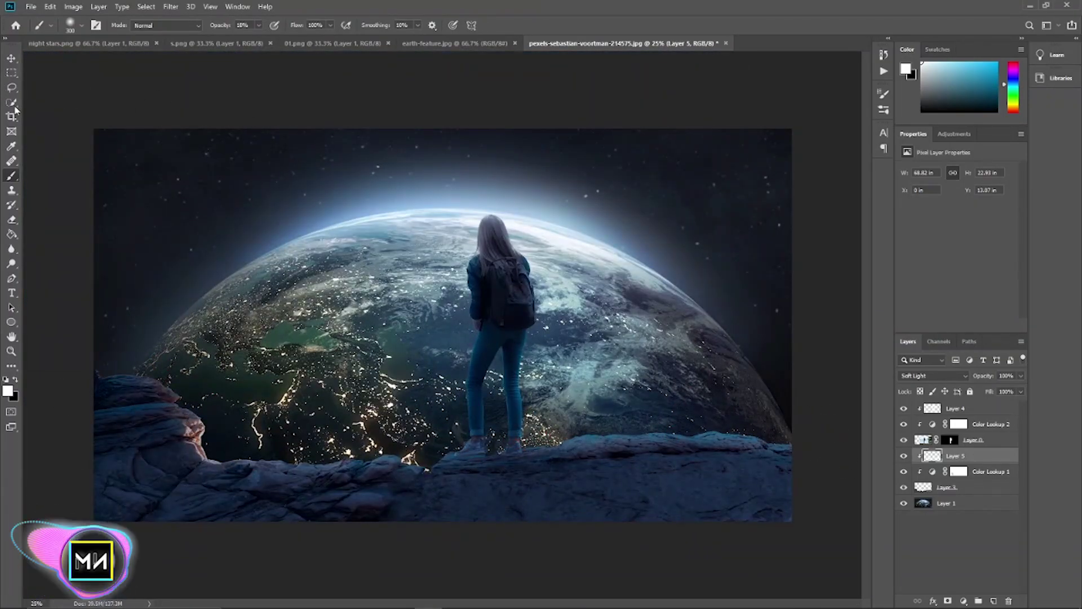
Drag the night stars image in, scale it to fill the canvas, and place Layer 6 below Layer 3.
click(11, 58)
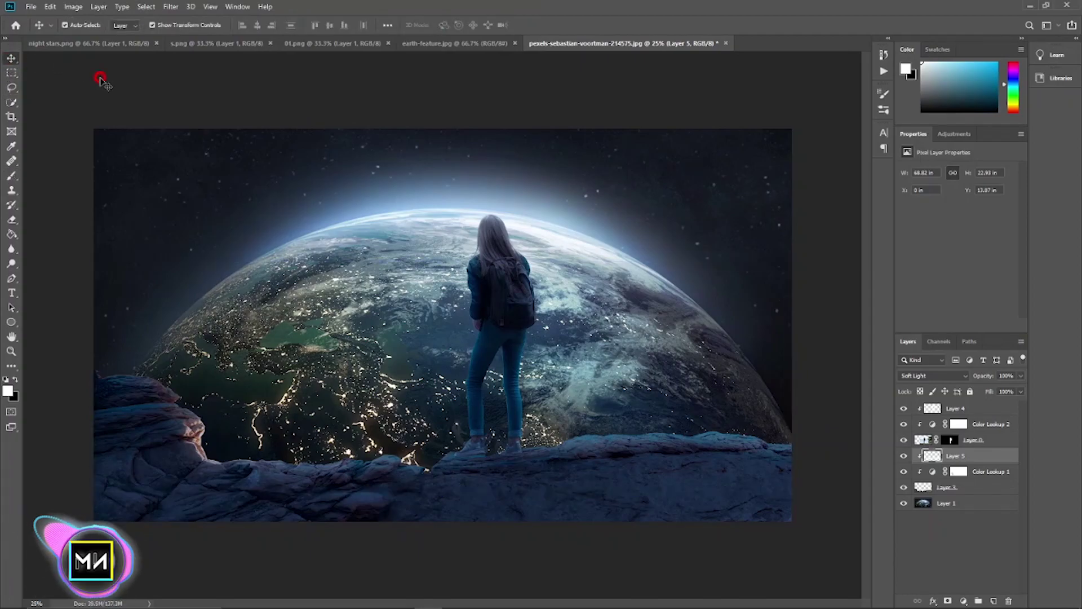
click(102, 77)
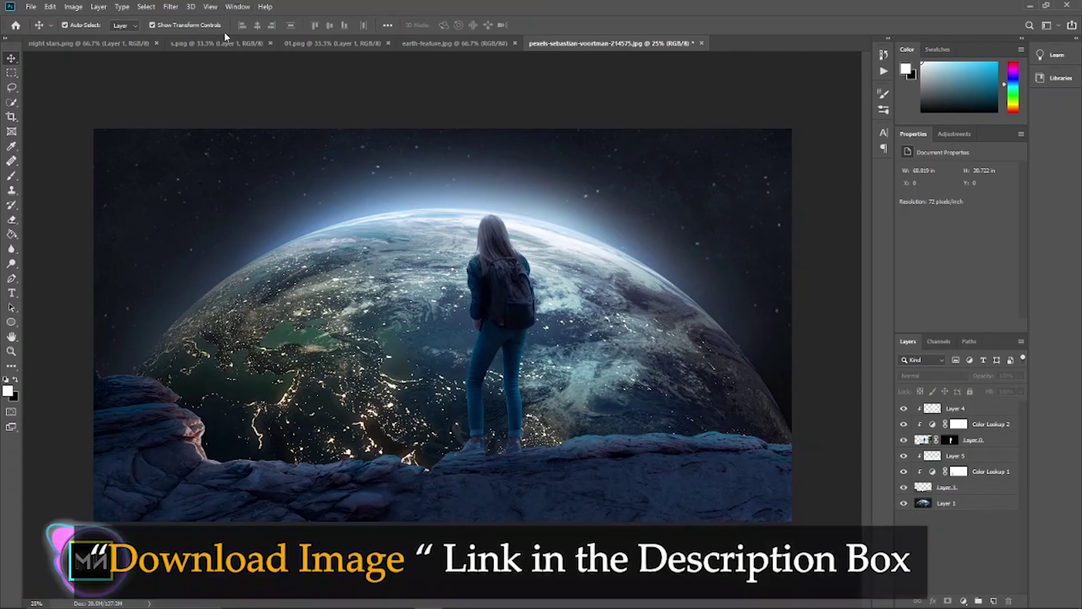
click(110, 43)
mouse_move(393, 305)
mouse_down()
mouse_move(553, 49)
mouse_move(478, 310)
mouse_up()
drag(611, 349, 857, 499)
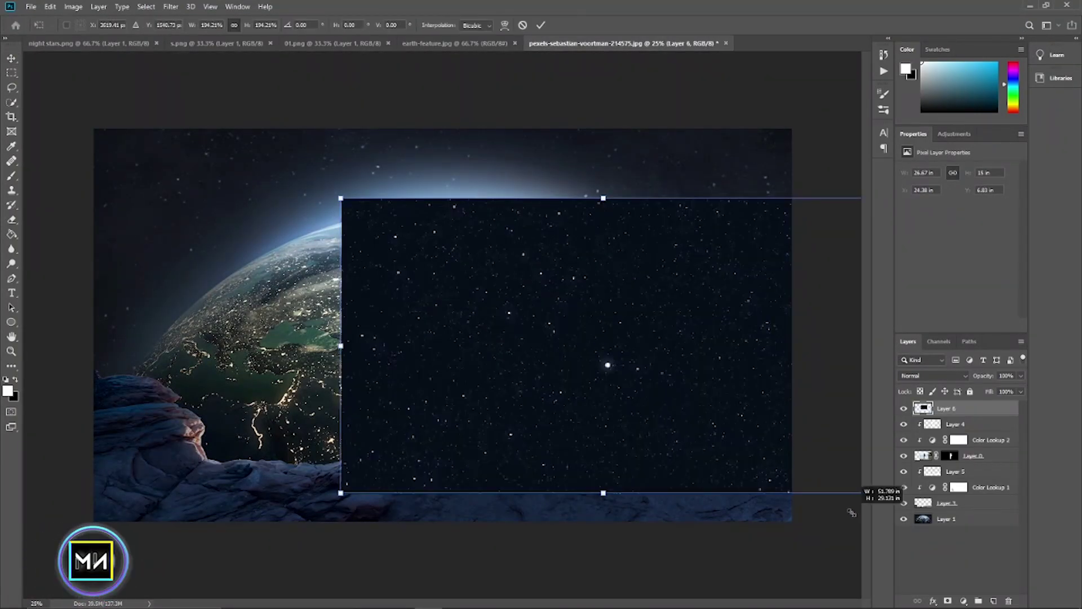
mouse_move(520, 342)
mouse_down()
mouse_move(386, 282)
mouse_move(386, 271)
mouse_move(345, 306)
mouse_up()
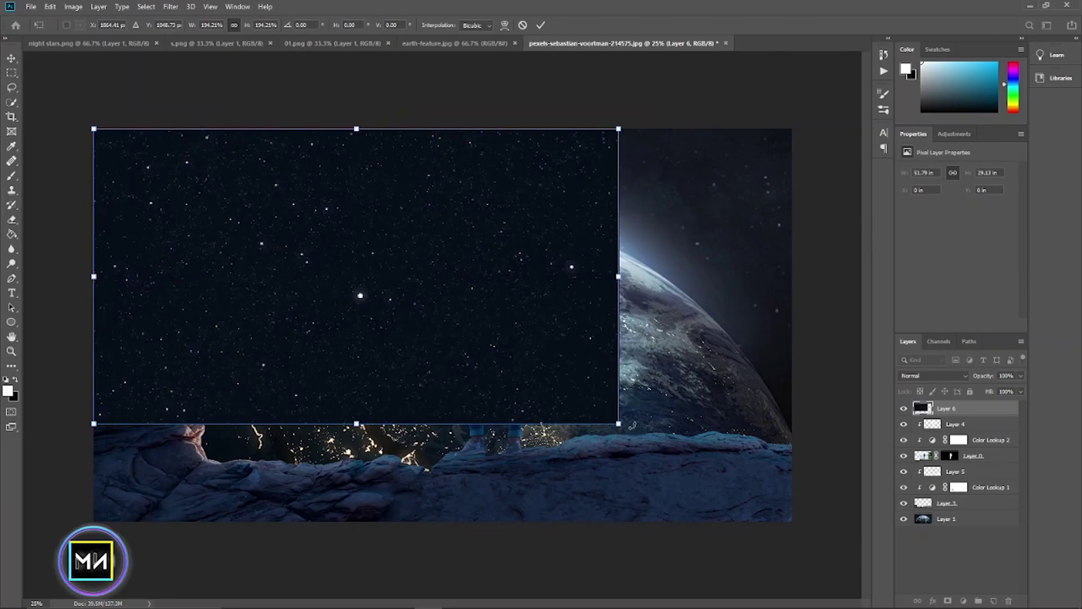
drag(618, 423, 793, 525)
key(Return)
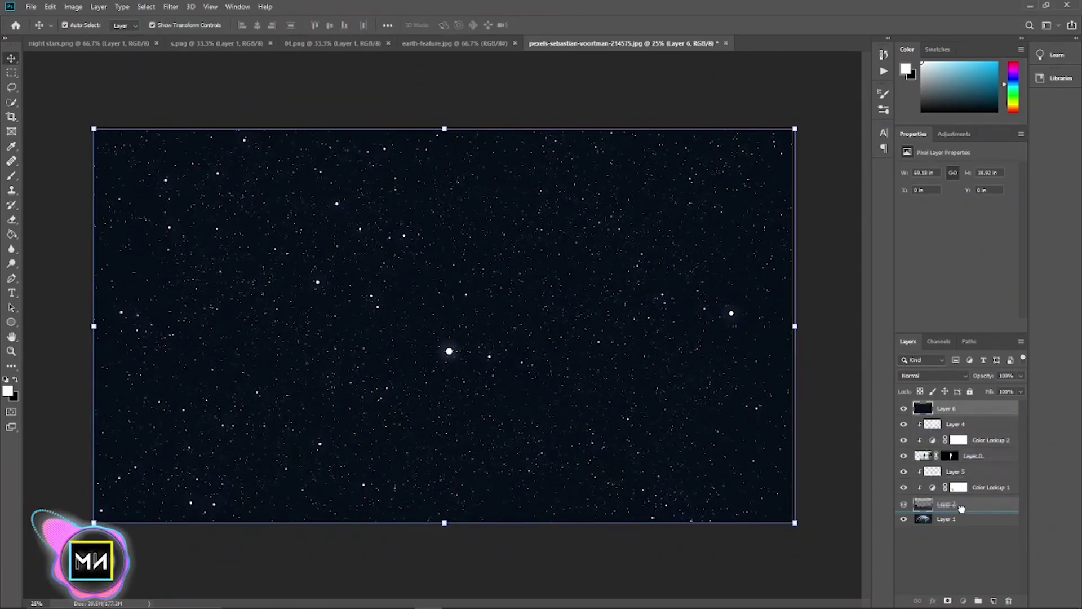
drag(964, 423, 907, 505)
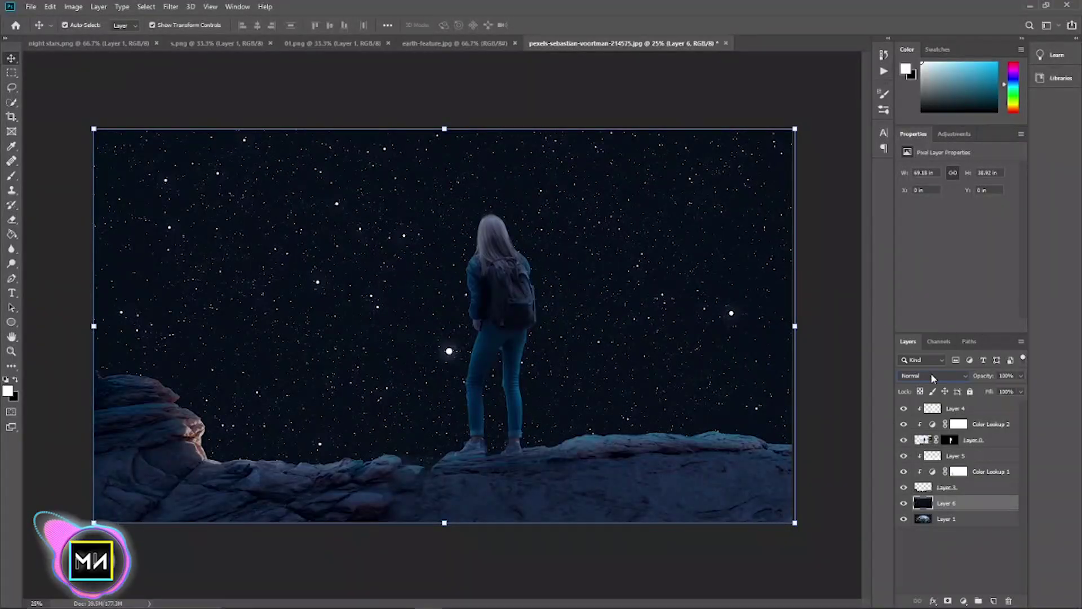
click(918, 376)
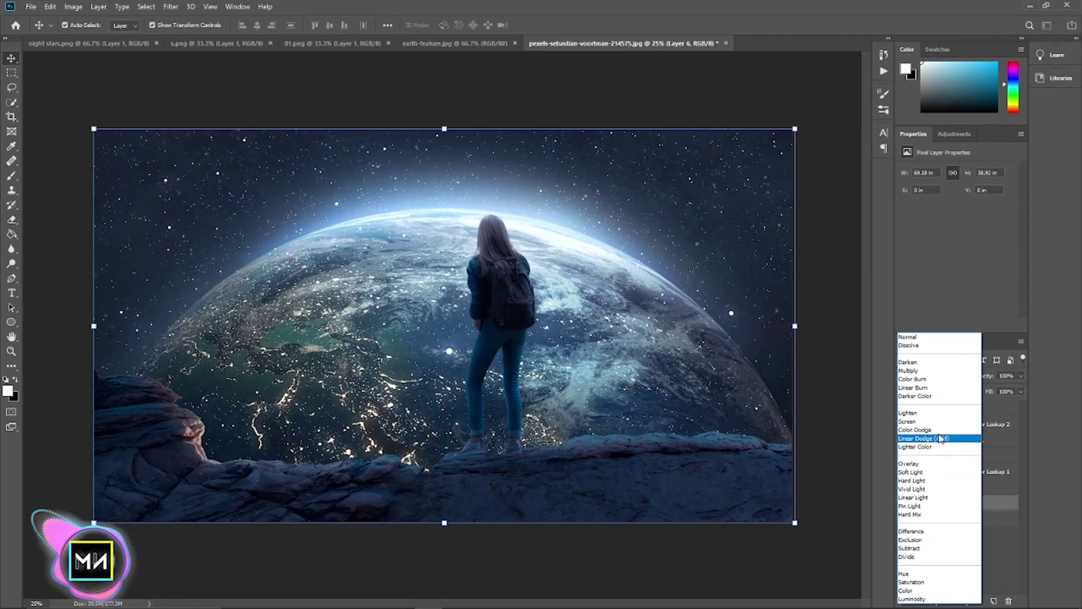
Blend Layer 6 as Linear Dodge (Add), add a layer mask, and use a 100% opacity brush.
click(940, 439)
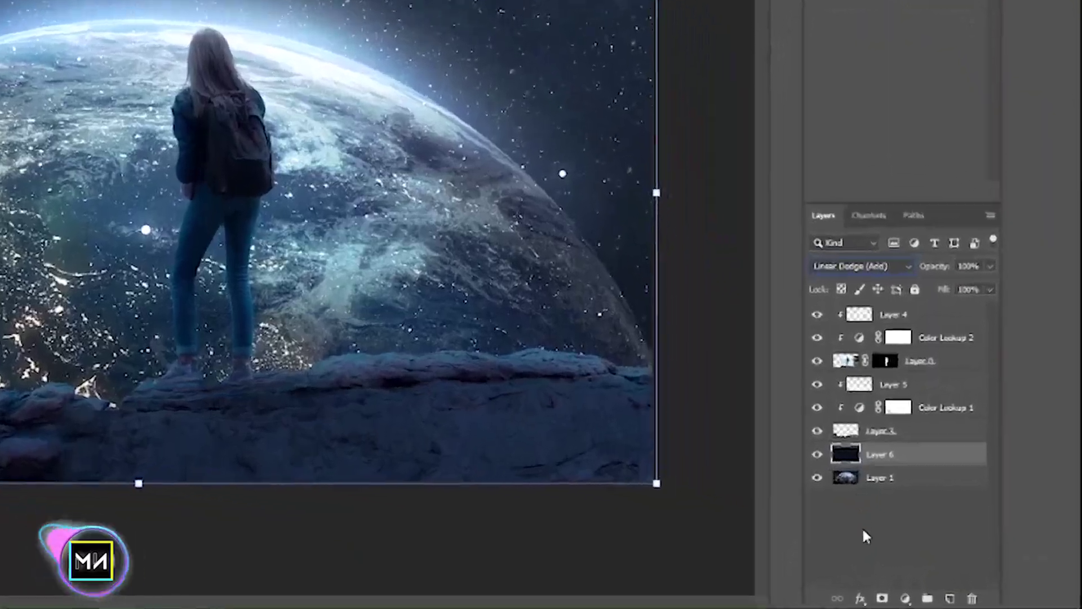
click(948, 601)
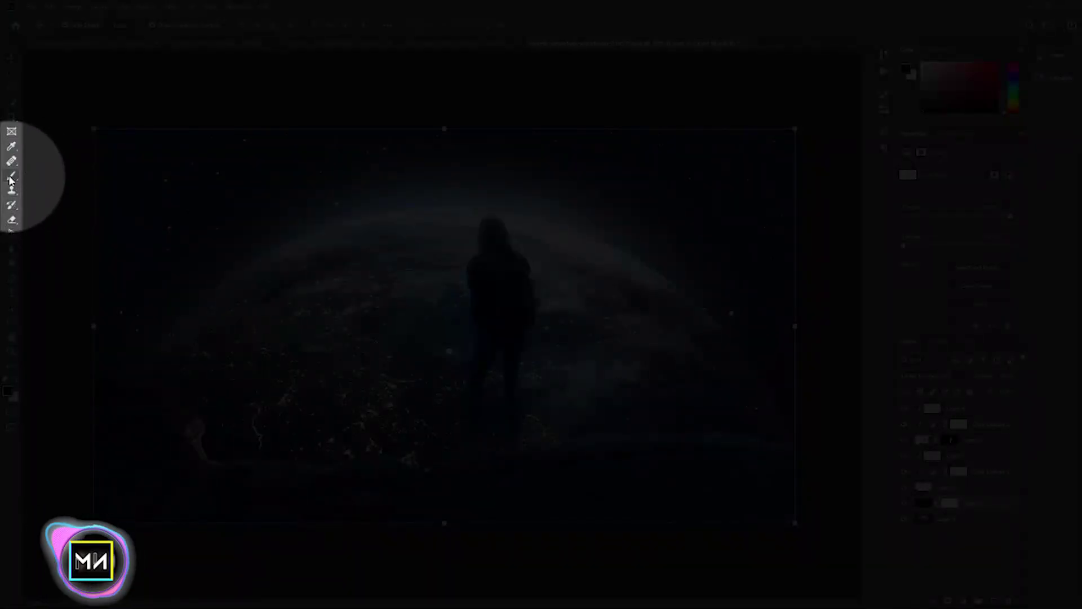
click(10, 178)
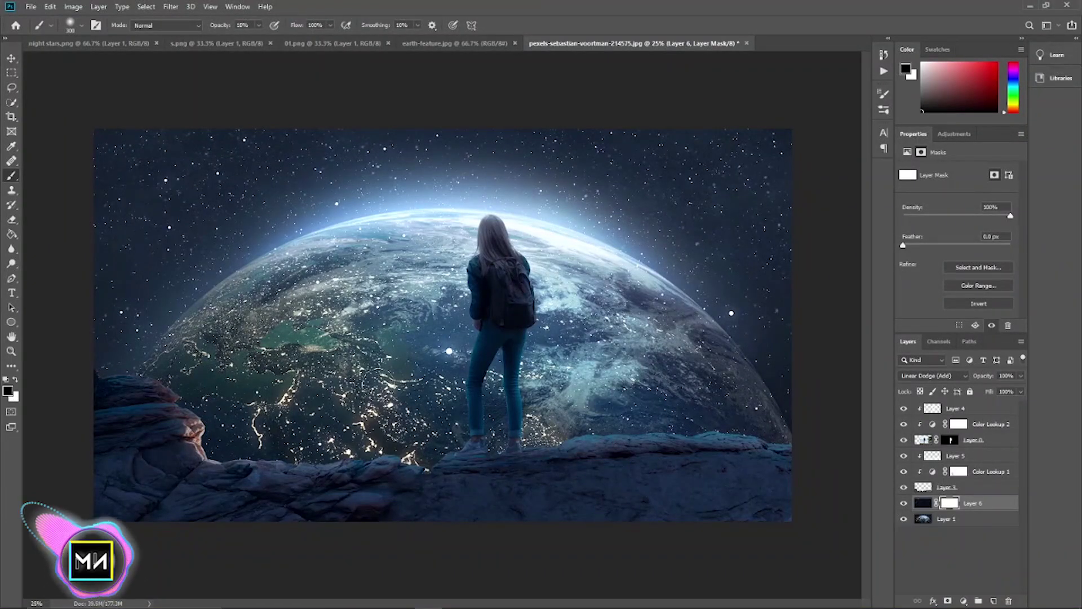
click(258, 26)
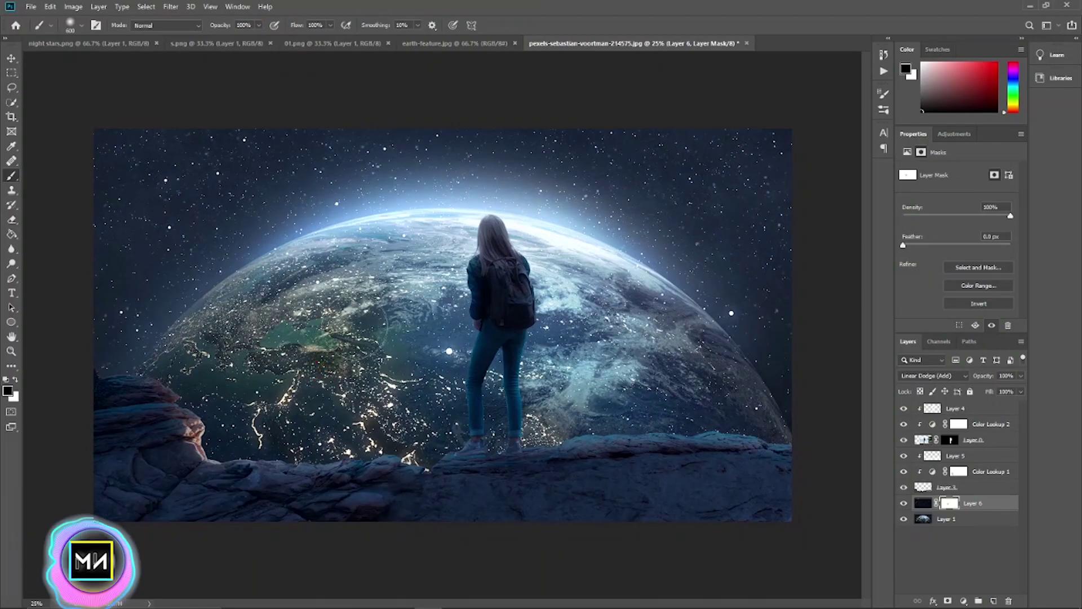
Mask the stars off the Earth's lower-left lights and right side, toggling Layer 6 to compare.
drag(316, 338, 350, 423)
mouse_move(428, 338)
mouse_down()
mouse_move(311, 449)
mouse_move(405, 417)
mouse_move(188, 423)
mouse_move(176, 411)
mouse_move(307, 355)
mouse_up()
key(])
mouse_move(564, 405)
mouse_down()
mouse_move(676, 447)
mouse_move(648, 316)
mouse_up()
key([)
key([)
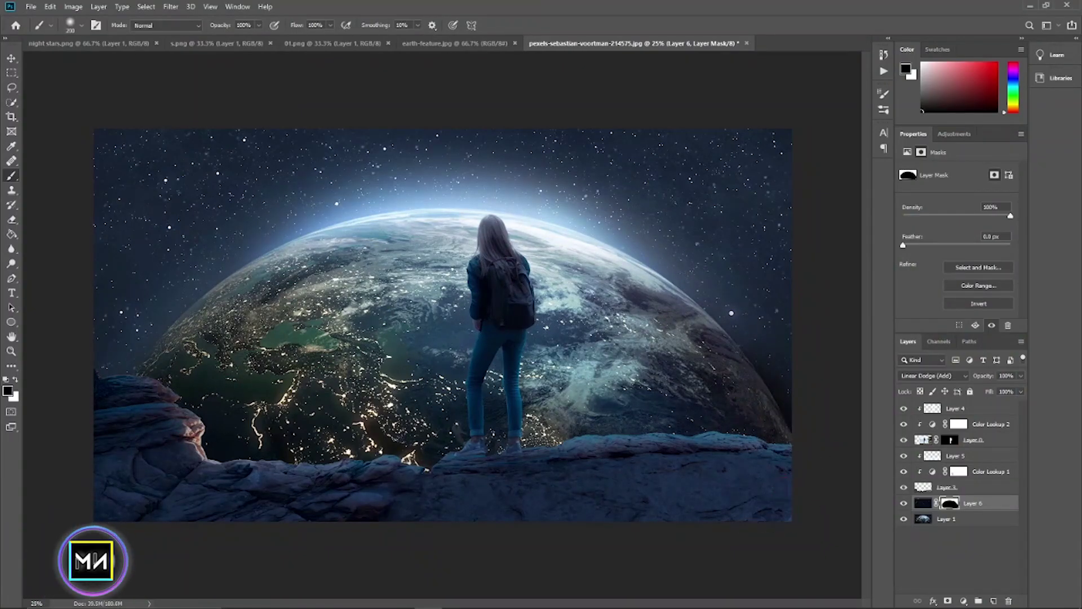
click(903, 503)
click(902, 502)
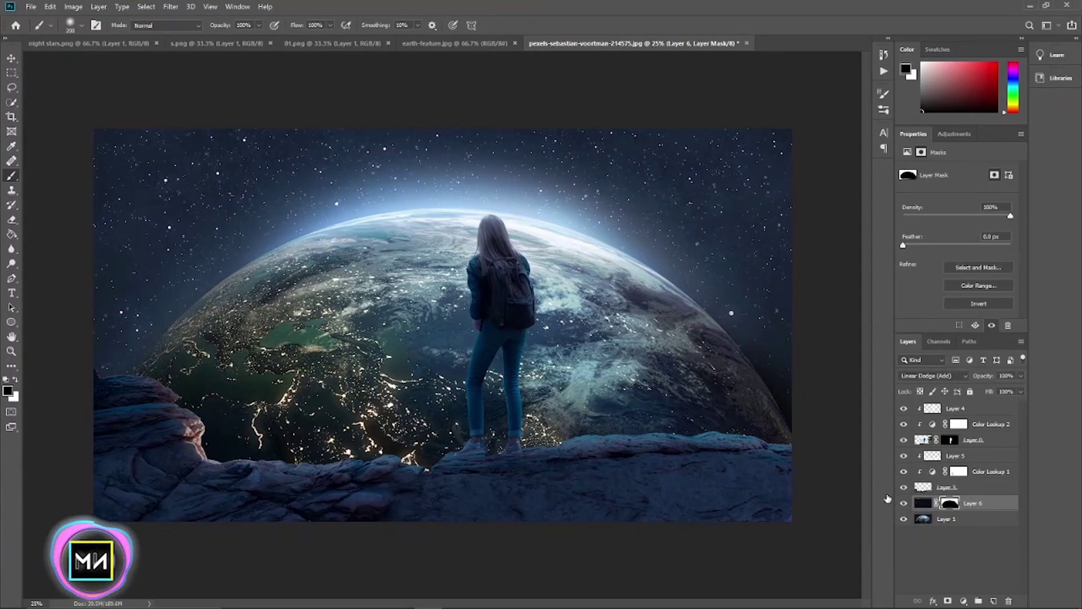
click(903, 503)
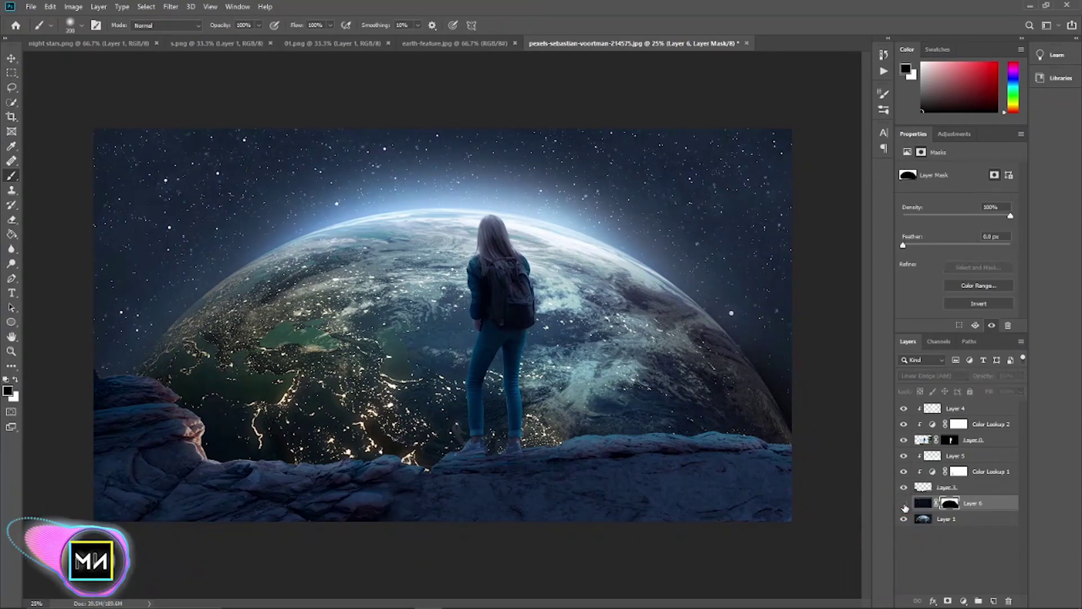
click(12, 58)
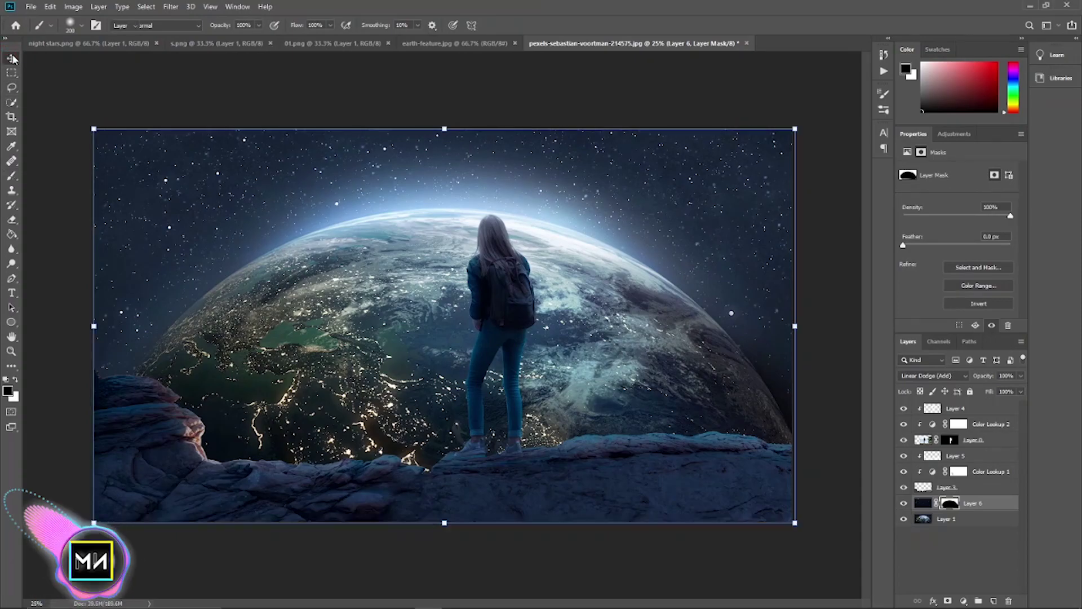
click(795, 296)
key(x)
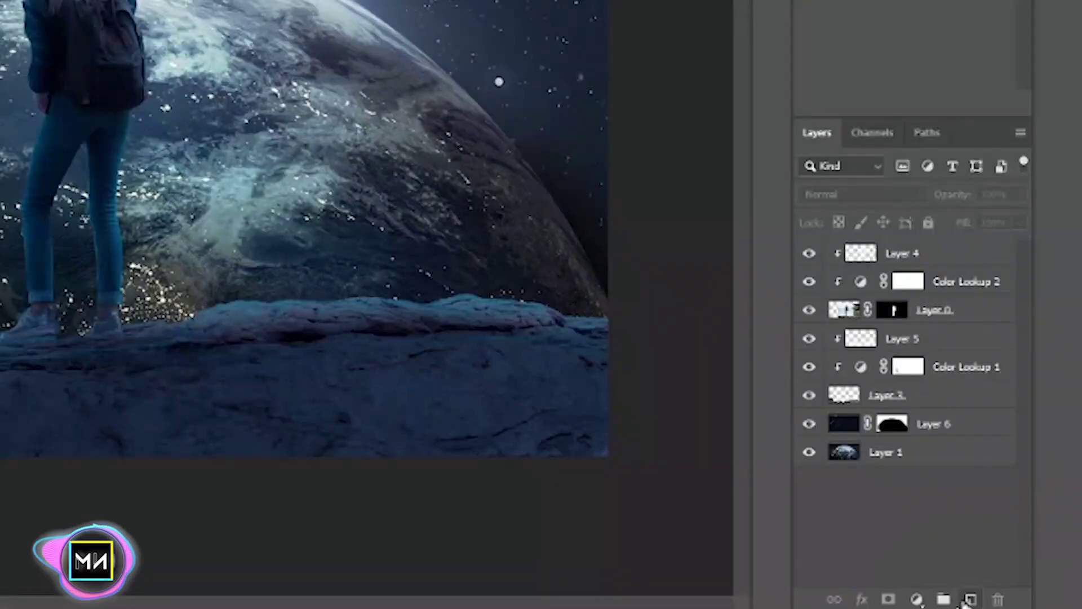
Stamp the merged composite into new Layer 7 via Apply Image and launch Camera Raw Filter on it.
click(969, 600)
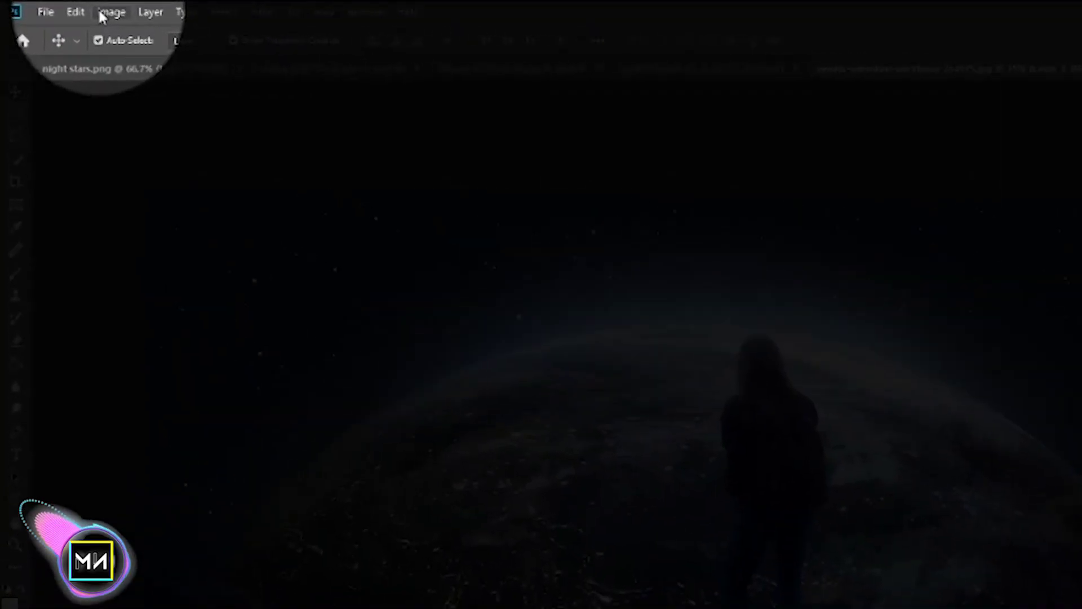
click(73, 7)
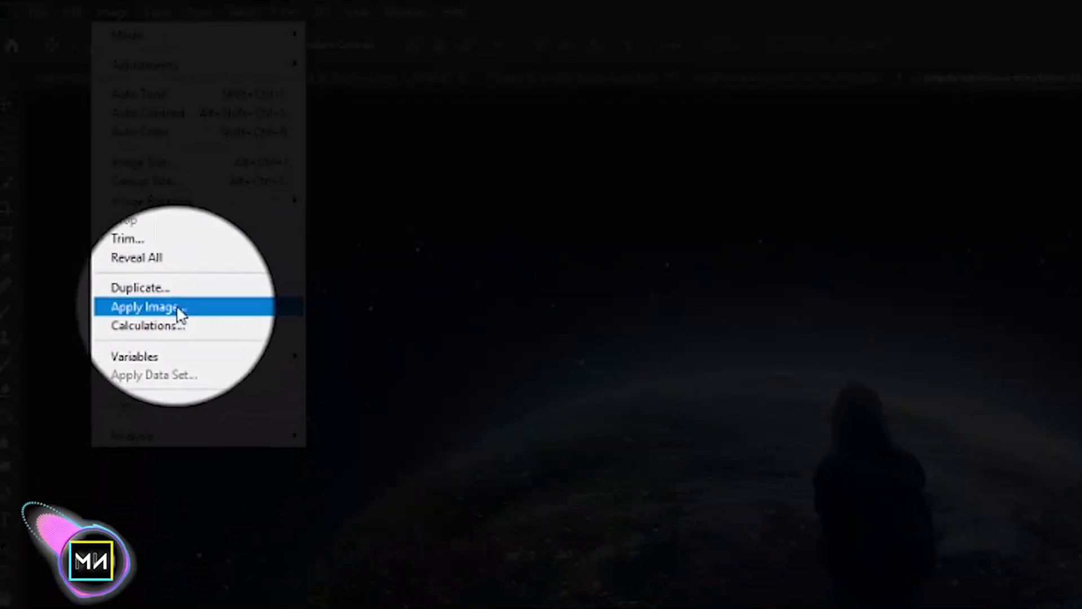
click(284, 330)
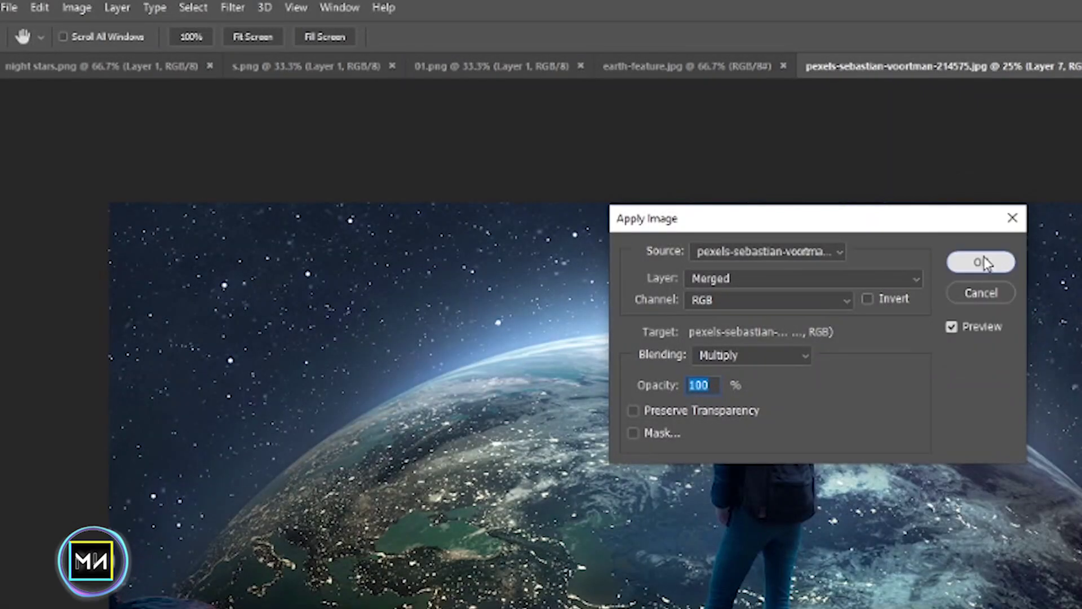
click(983, 265)
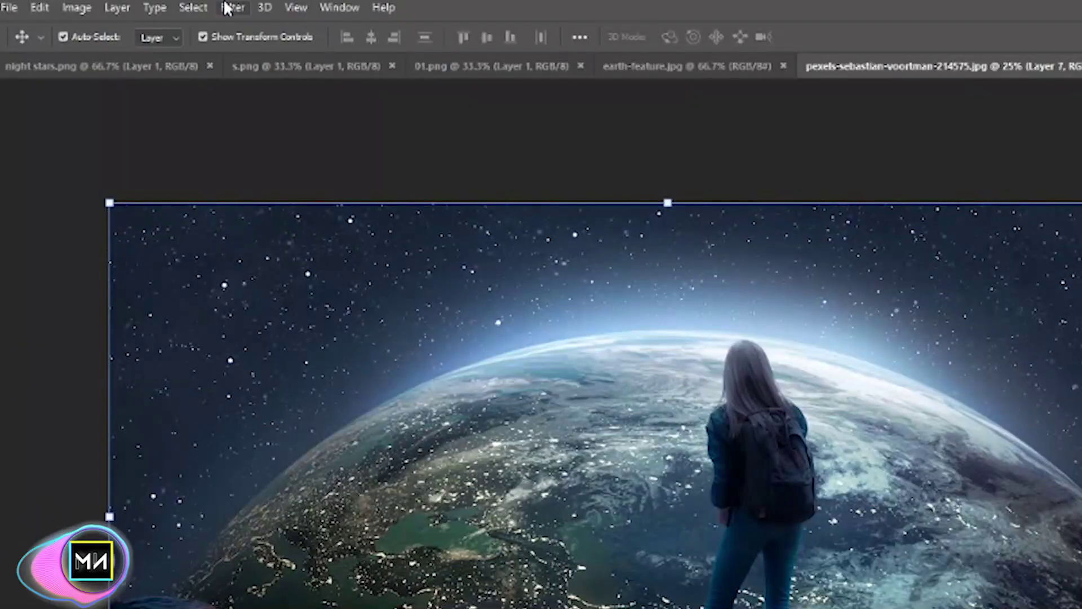
click(232, 8)
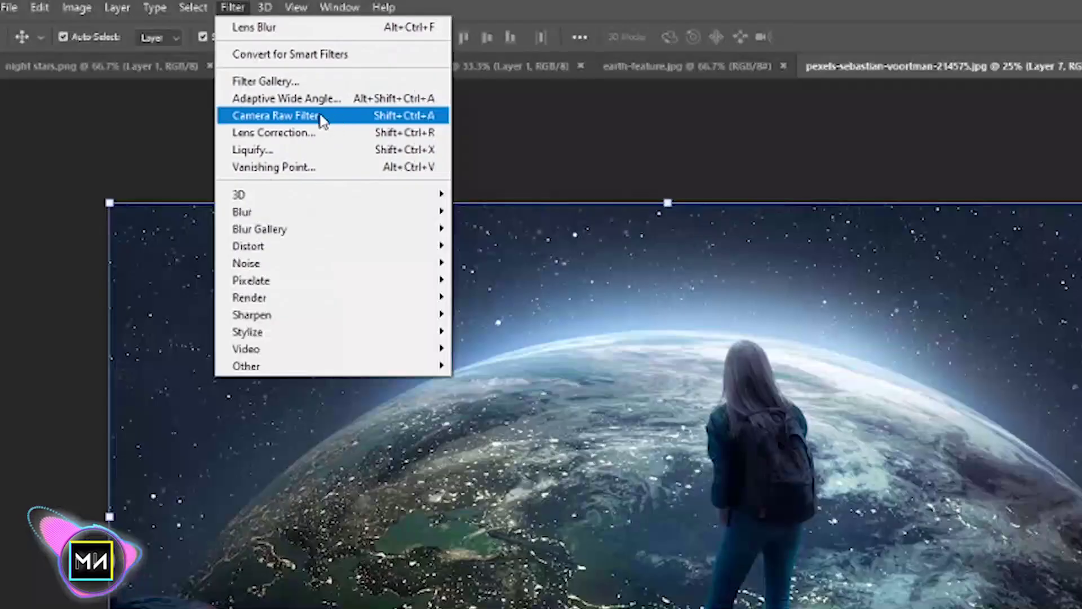
click(324, 115)
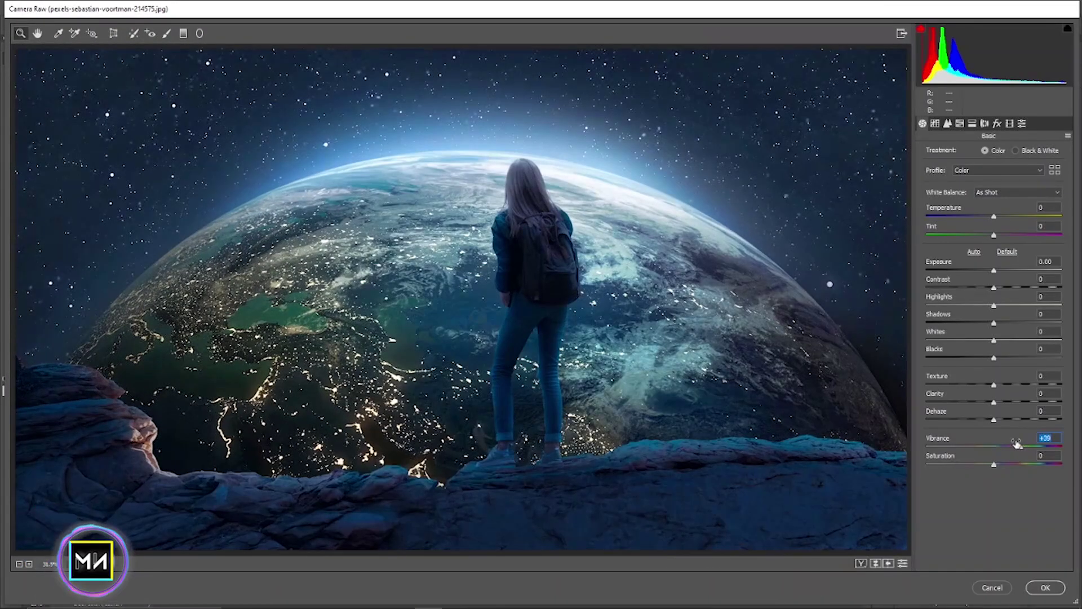
Add Dehaze, Clarity and Contrast, brighten shadows and whites, cool the temperature and add magenta tint.
drag(1001, 418, 1044, 402)
mouse_move(984, 385)
mouse_down()
mouse_move(966, 385)
mouse_move(984, 419)
mouse_up()
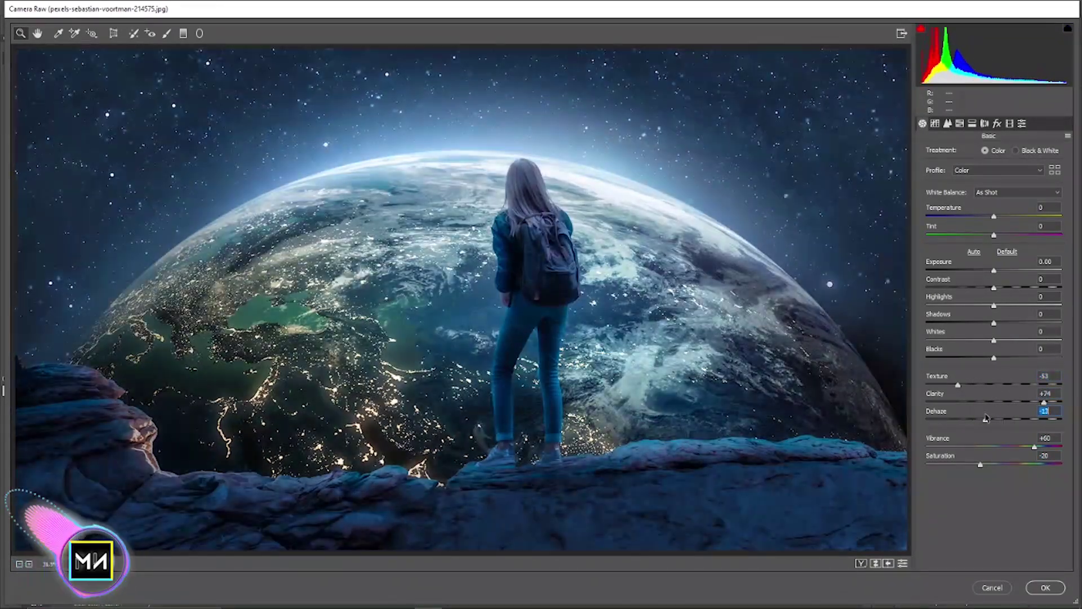
mouse_move(993, 357)
mouse_down()
mouse_move(984, 357)
mouse_move(1027, 340)
mouse_up()
mouse_move(993, 323)
mouse_down()
mouse_move(1007, 322)
mouse_move(1006, 305)
mouse_up()
drag(994, 287, 996, 288)
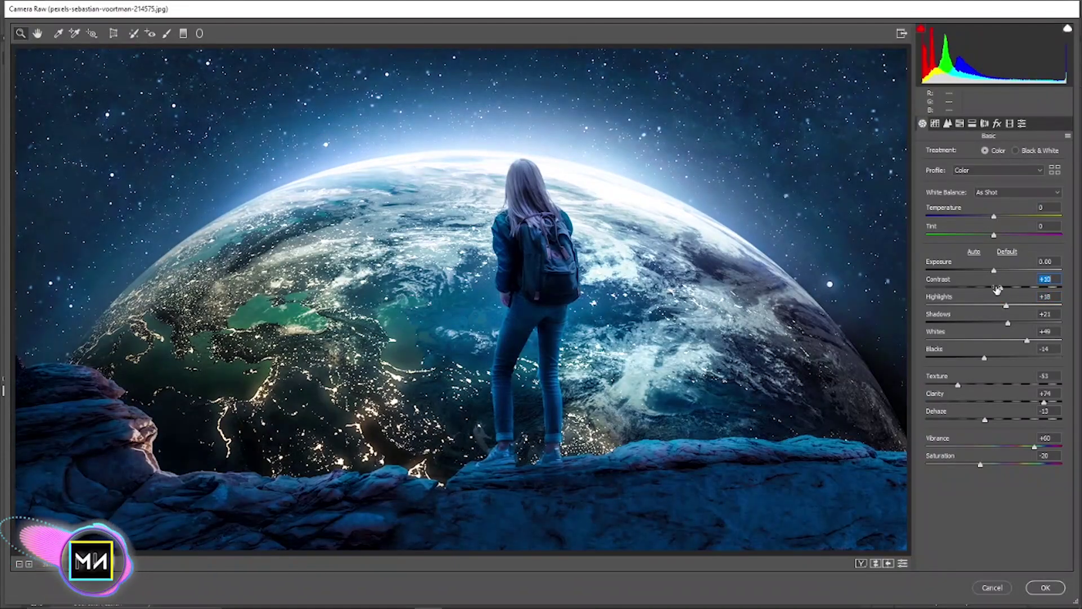
drag(989, 218, 992, 218)
drag(994, 235, 1043, 235)
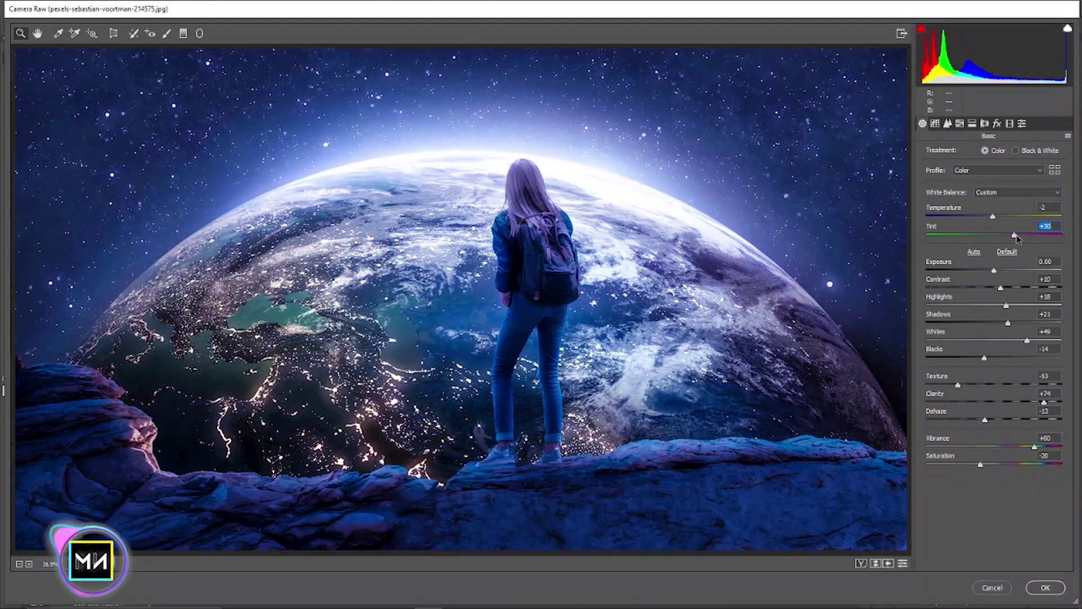
Reshape the parametric tone curve regions and shift the Blues and Magentas hues.
click(934, 123)
mouse_move(994, 366)
mouse_down()
mouse_move(980, 366)
mouse_move(1004, 386)
mouse_up()
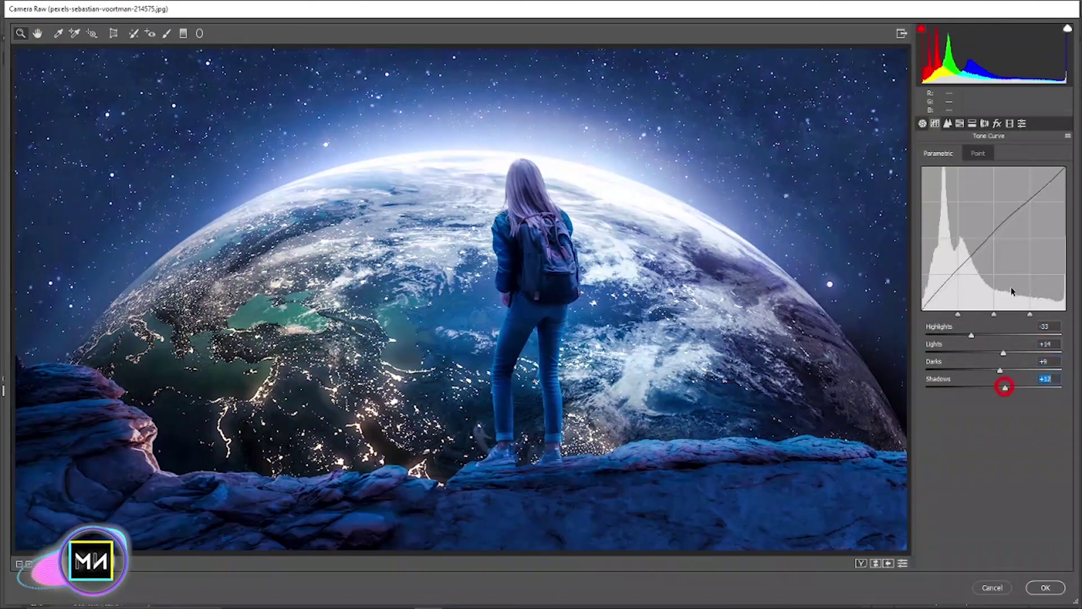
click(960, 123)
drag(993, 288, 988, 288)
drag(993, 324, 1022, 324)
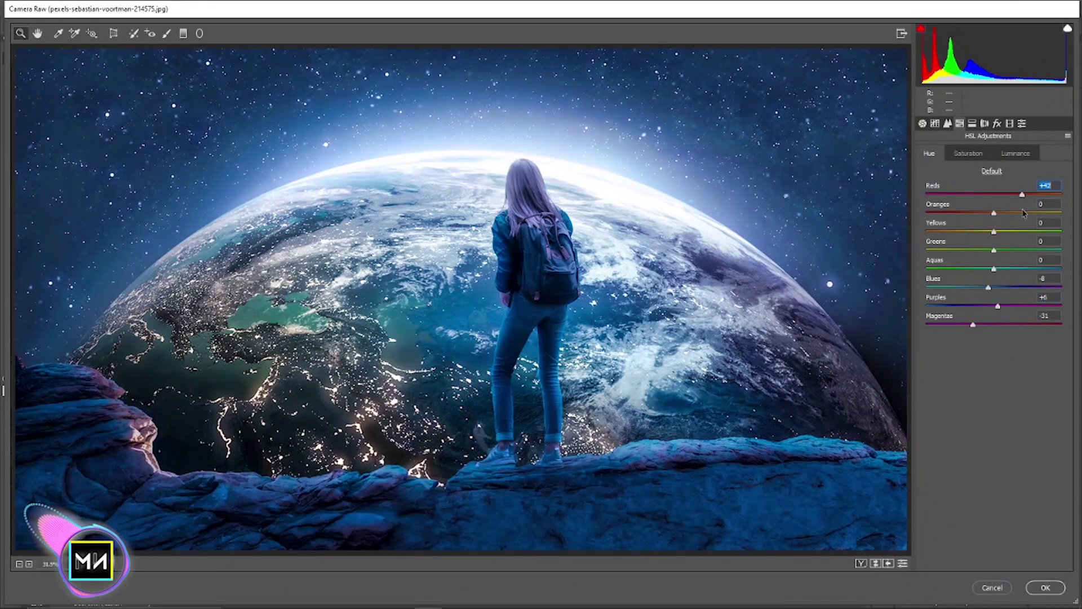
Desaturate Greens and Aquas, and boost Blues, Yellows and Oranges saturation.
click(968, 154)
drag(993, 250, 926, 250)
mouse_move(993, 268)
mouse_down()
mouse_move(965, 268)
mouse_move(1016, 287)
mouse_up()
drag(993, 231, 1045, 231)
drag(993, 212, 1057, 213)
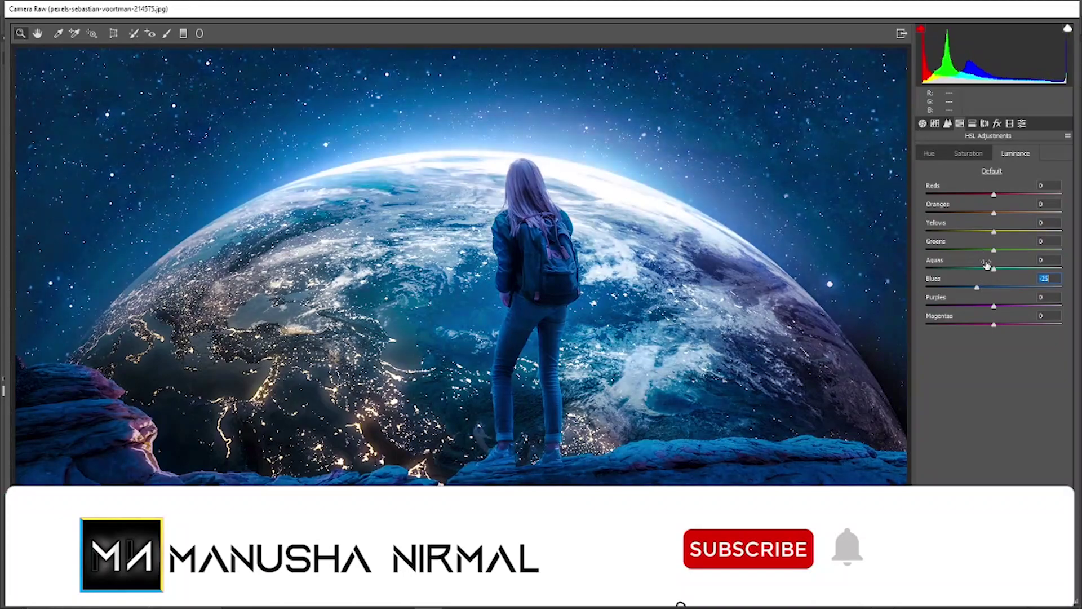
In Calibration, shift the Red and Blue Primary hues and cut Blue Primary saturation.
click(1009, 122)
mouse_move(993, 353)
mouse_down()
mouse_move(968, 353)
mouse_move(983, 336)
mouse_move(964, 353)
mouse_up()
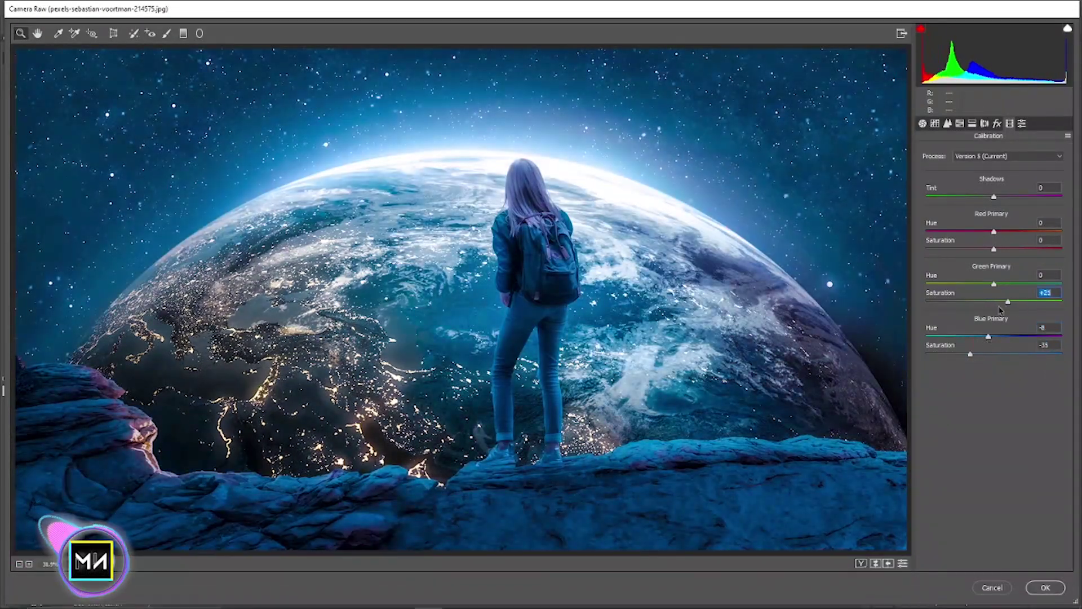
drag(993, 231, 1061, 248)
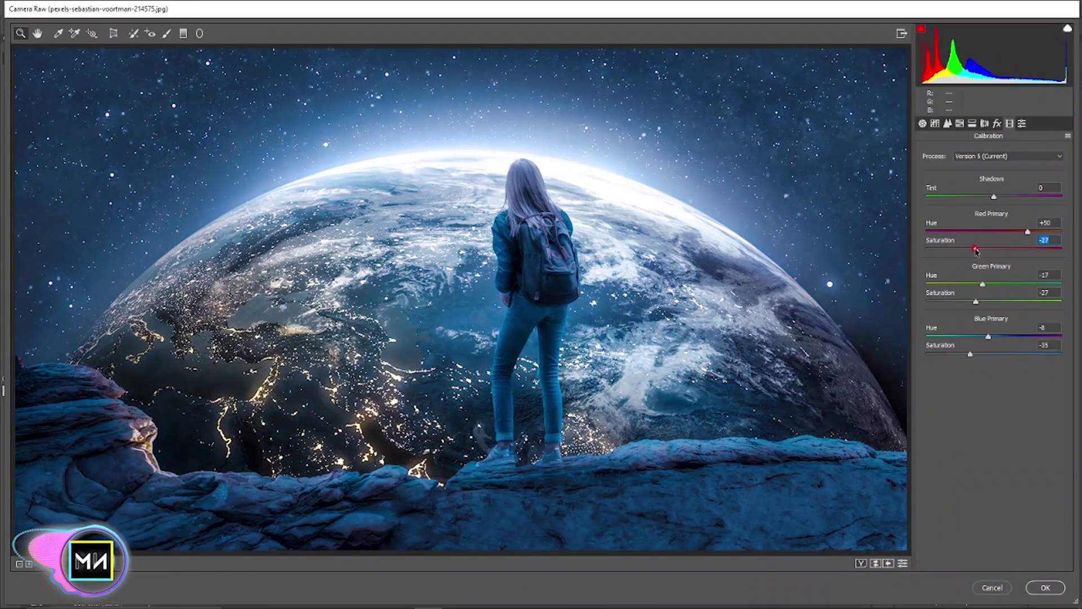
drag(988, 337, 945, 354)
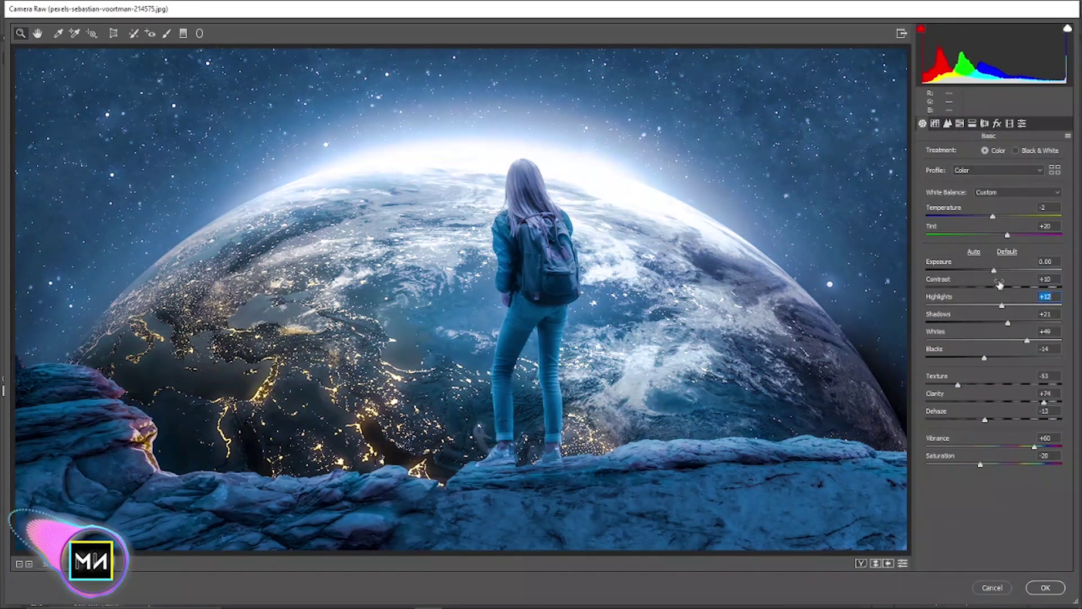
Raise contrast and highlights, darken shadows and blacks, and cool the temperature slightly.
drag(1000, 285, 1031, 287)
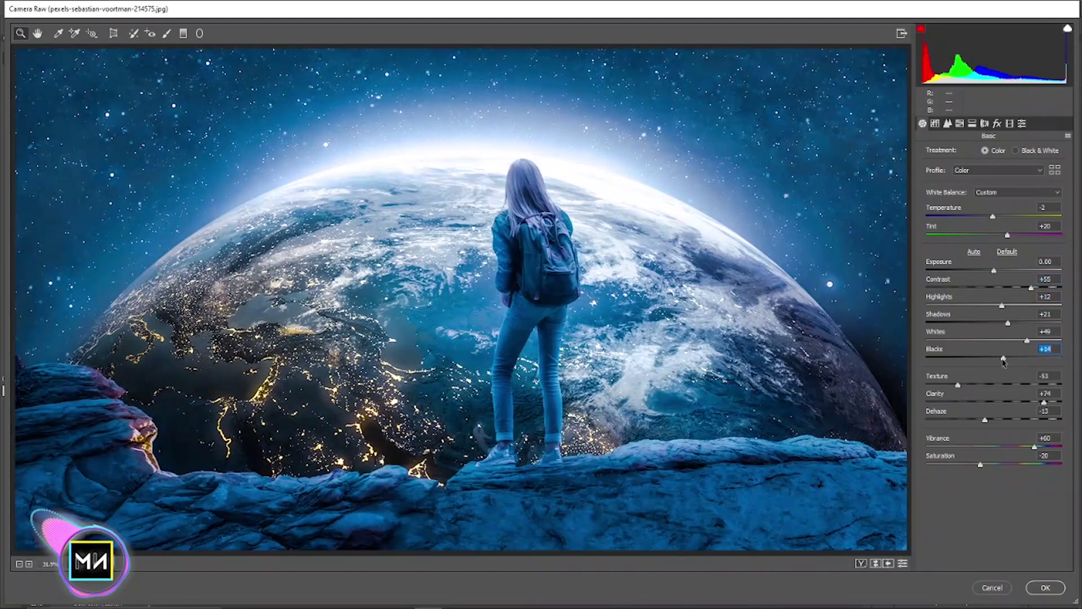
drag(984, 358, 964, 358)
drag(1008, 322, 985, 322)
drag(995, 217, 992, 216)
drag(1002, 304, 1023, 304)
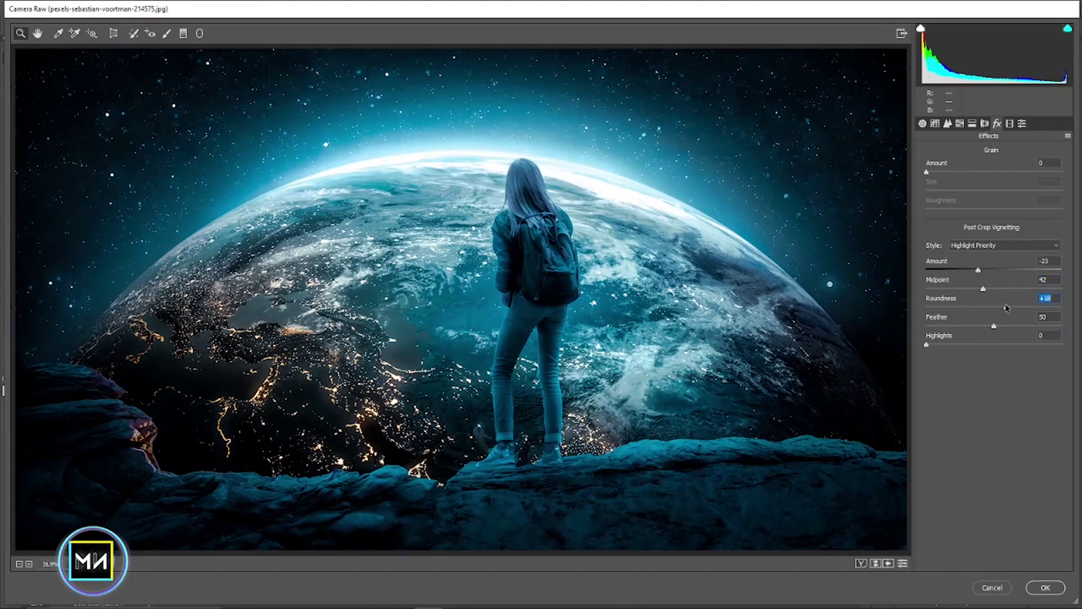
Push Red Primary hue, max its saturation, lower Green Primary saturation, then compare Before/After.
drag(1004, 234, 1051, 253)
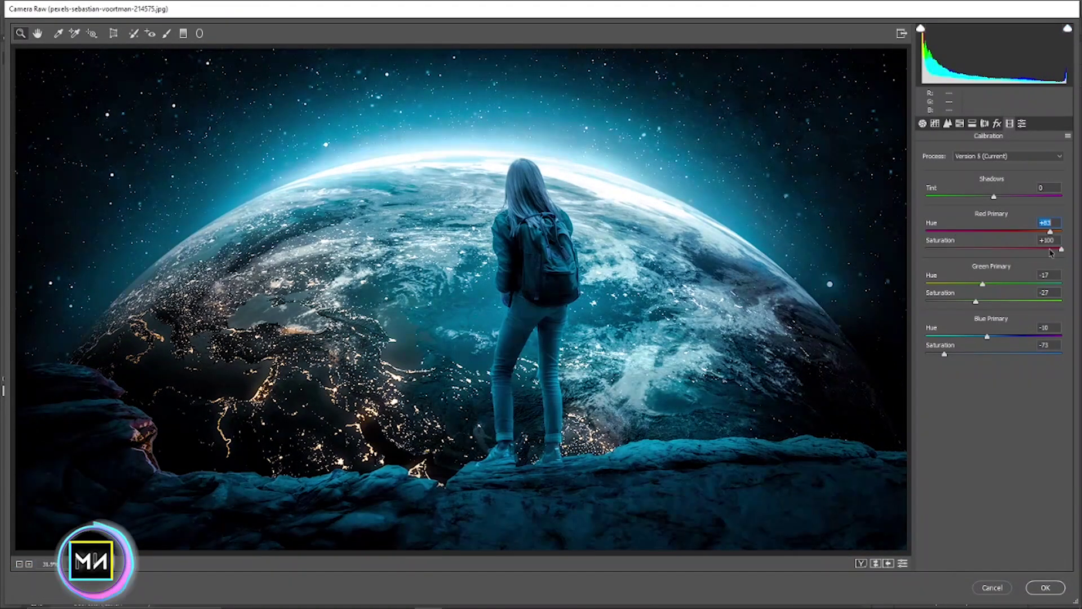
drag(967, 252, 1062, 249)
drag(976, 301, 961, 303)
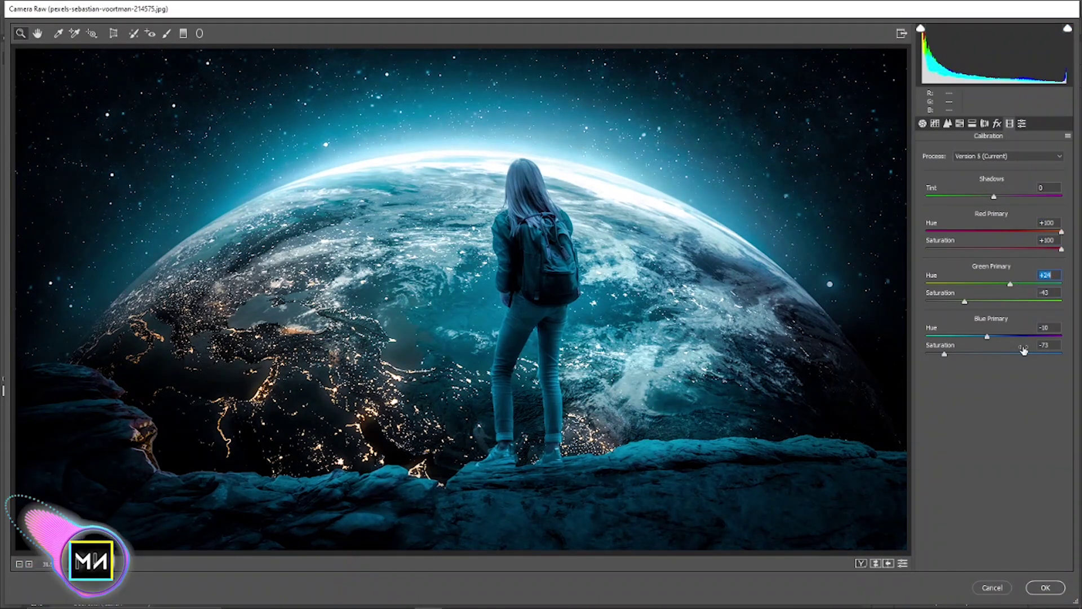
click(988, 337)
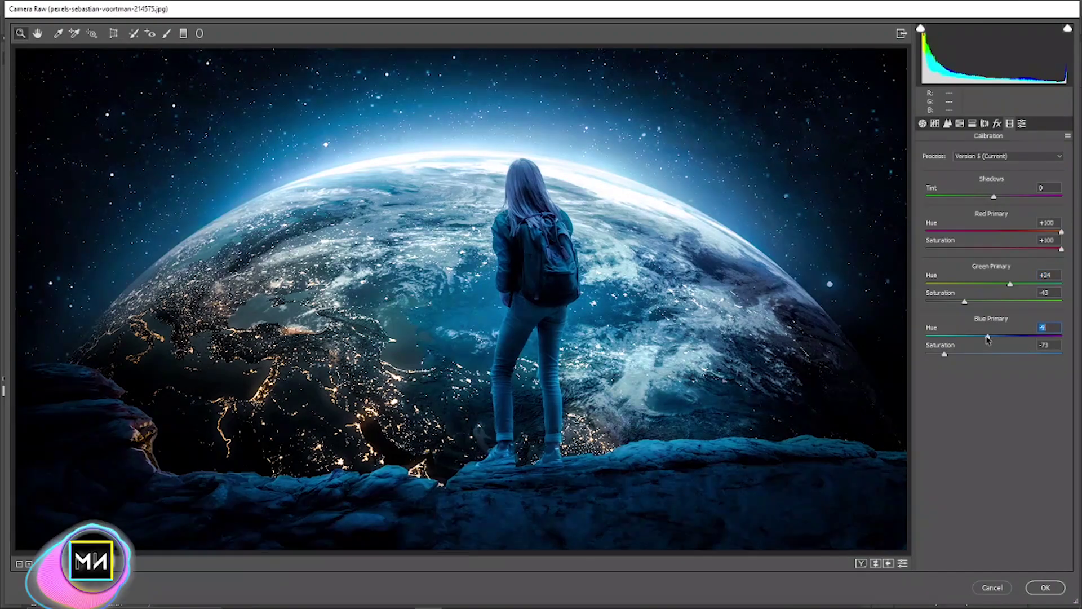
click(859, 563)
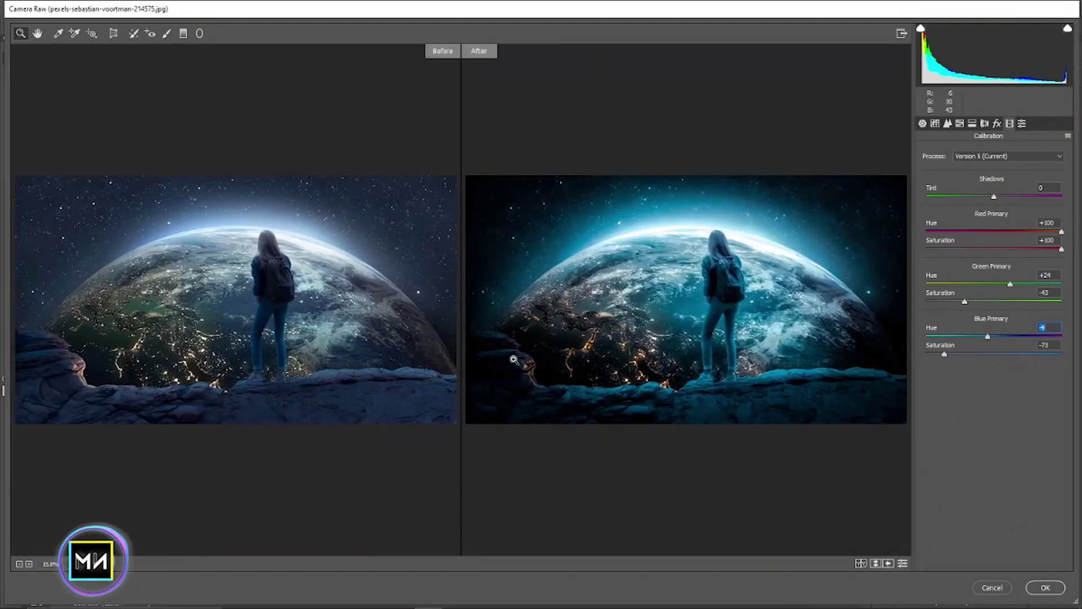